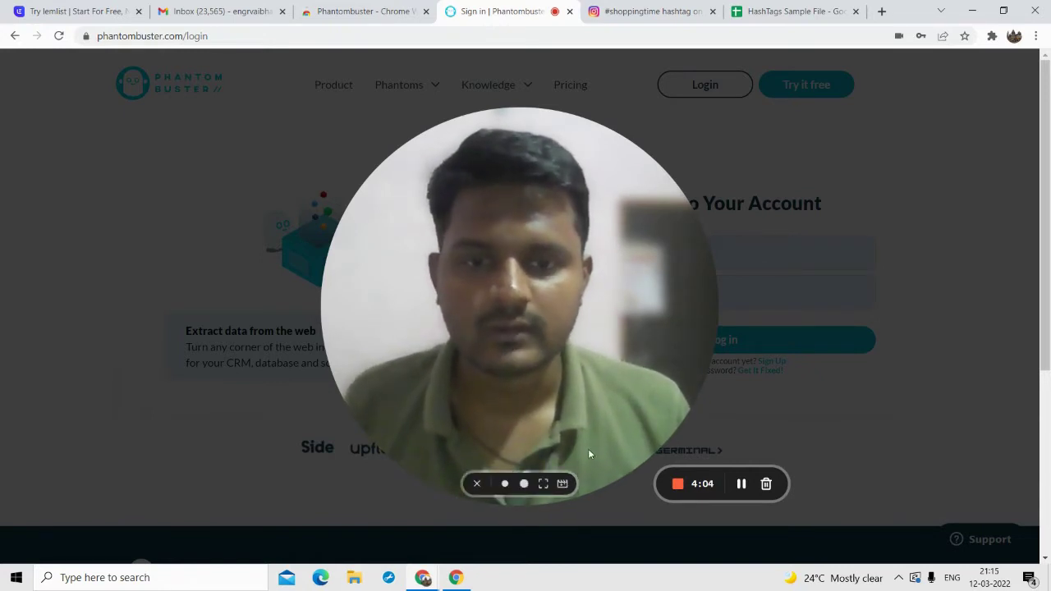
- Sign in to PhantomBuster with the saved credentials after detouring through the Sign Up page
left_click(504, 483)
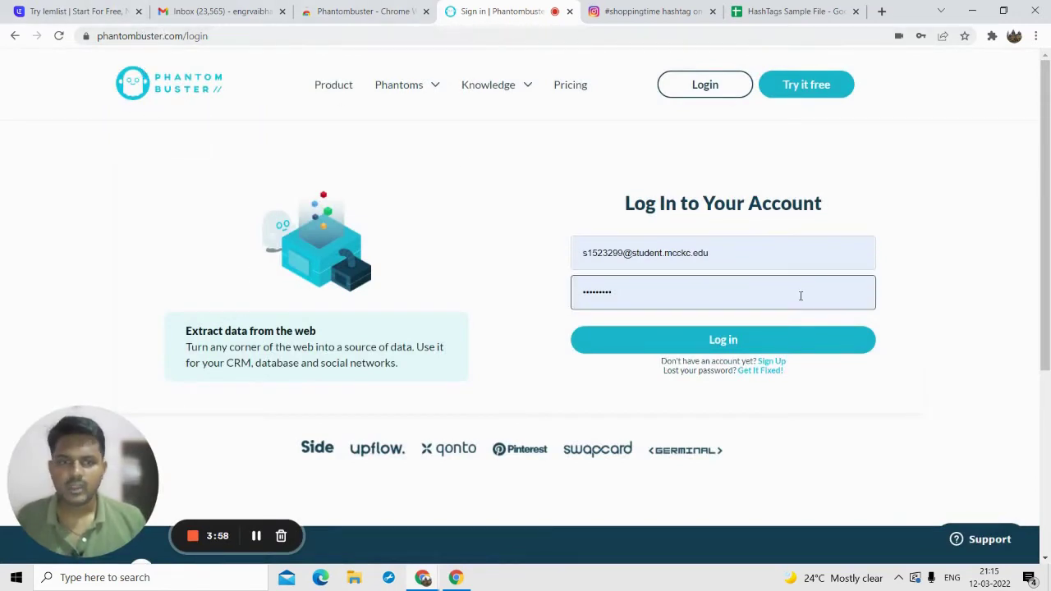
left_click(774, 362)
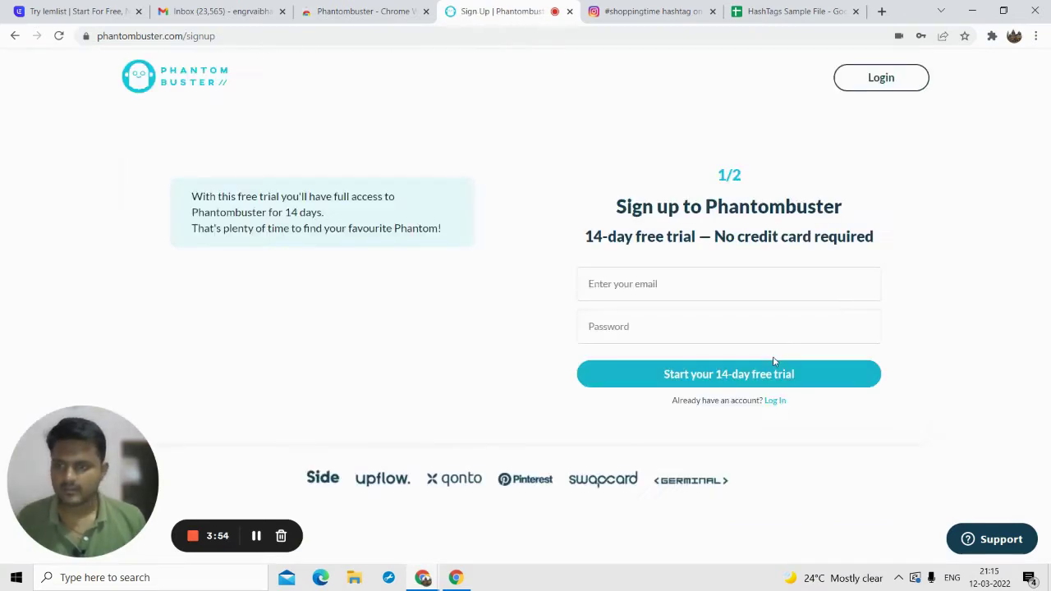
left_click(772, 405)
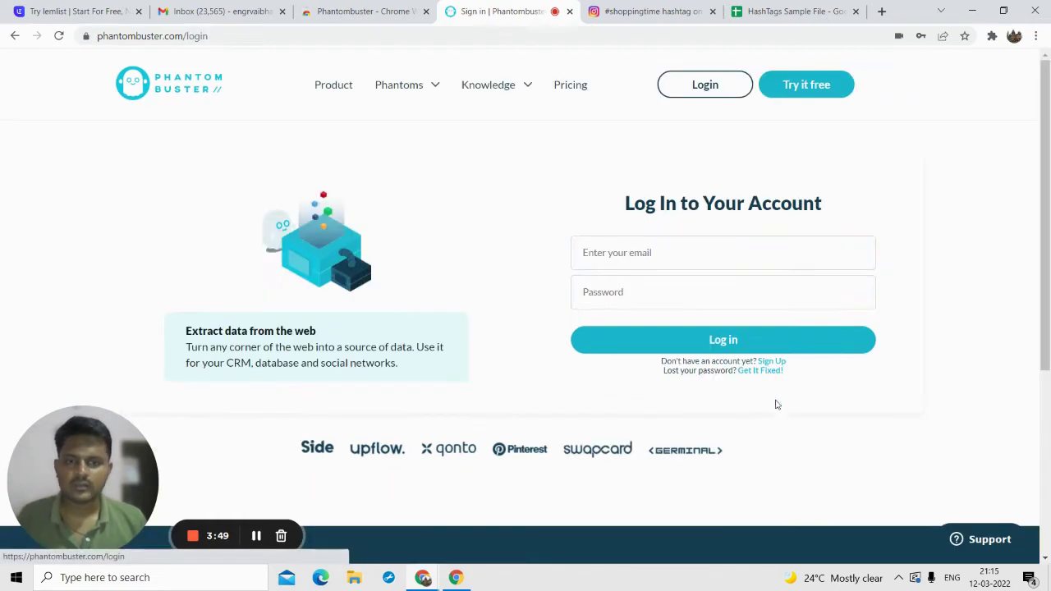
left_click(749, 345)
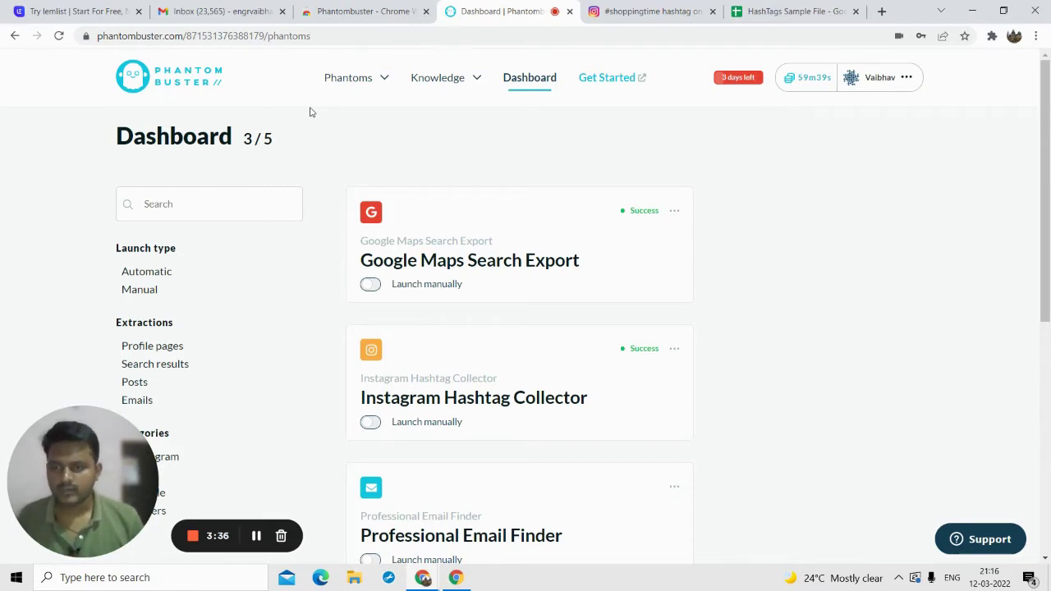
- Browse the full phantom catalogue filtered to the Instagram category
scroll(192, 368, "down", 1)
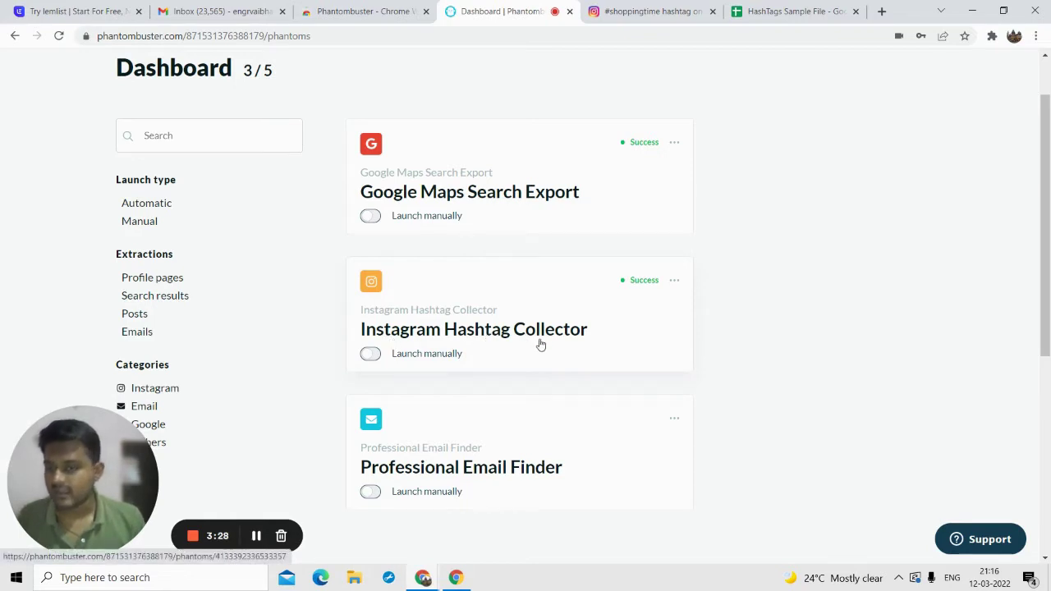
scroll(506, 352, "up", 1)
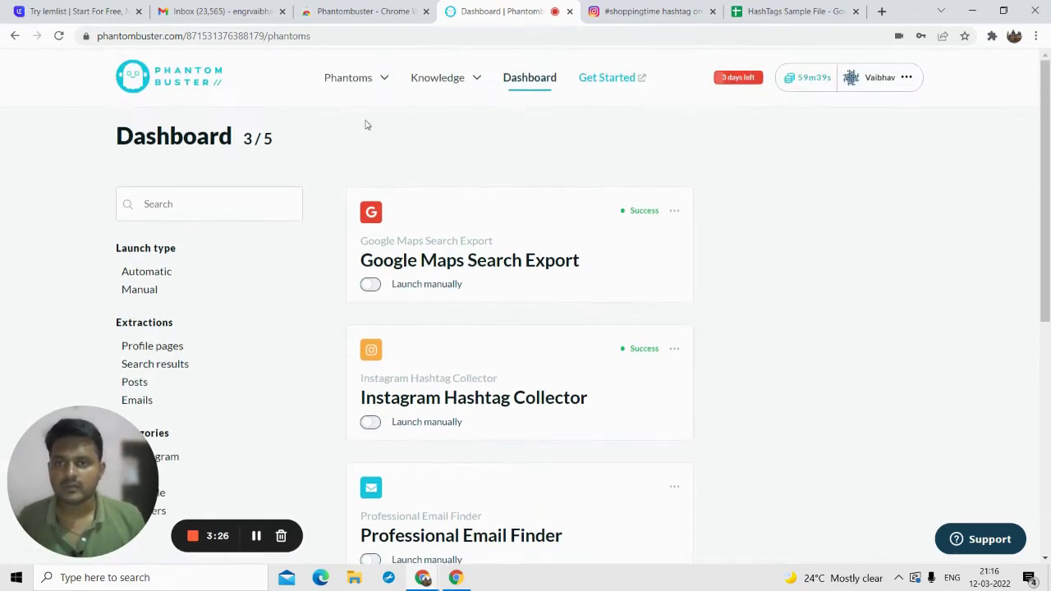
mouse_move(358, 97)
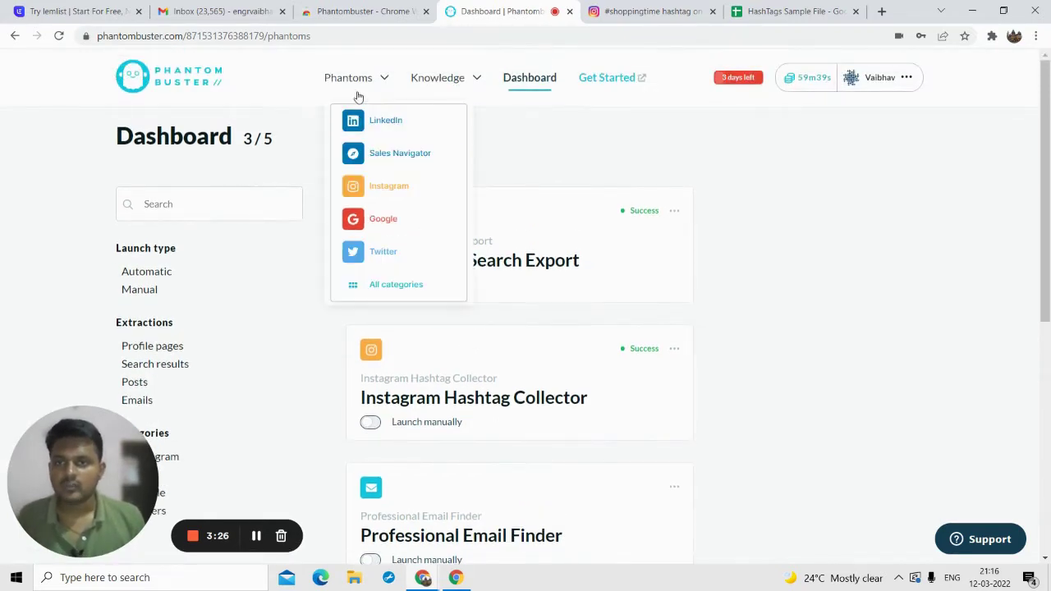
left_click(383, 288)
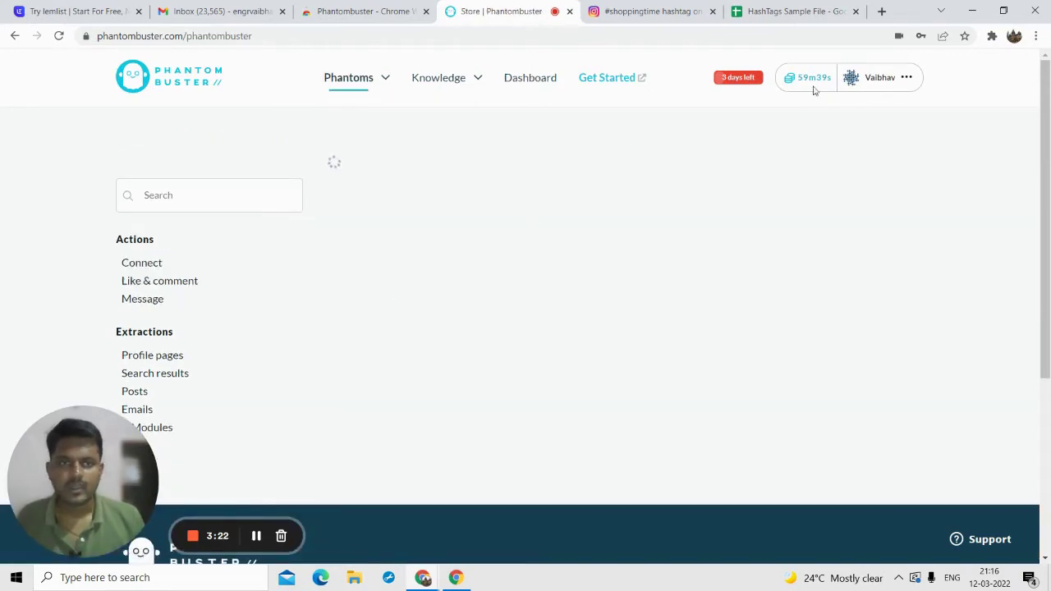
scroll(451, 330, "down", 4)
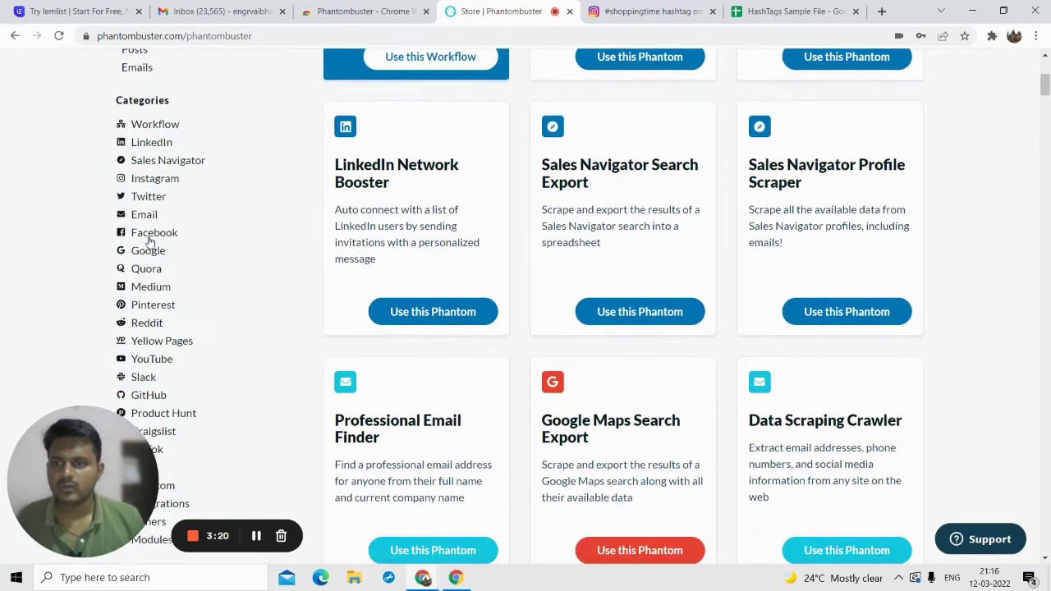
scroll(153, 297, "down", 1)
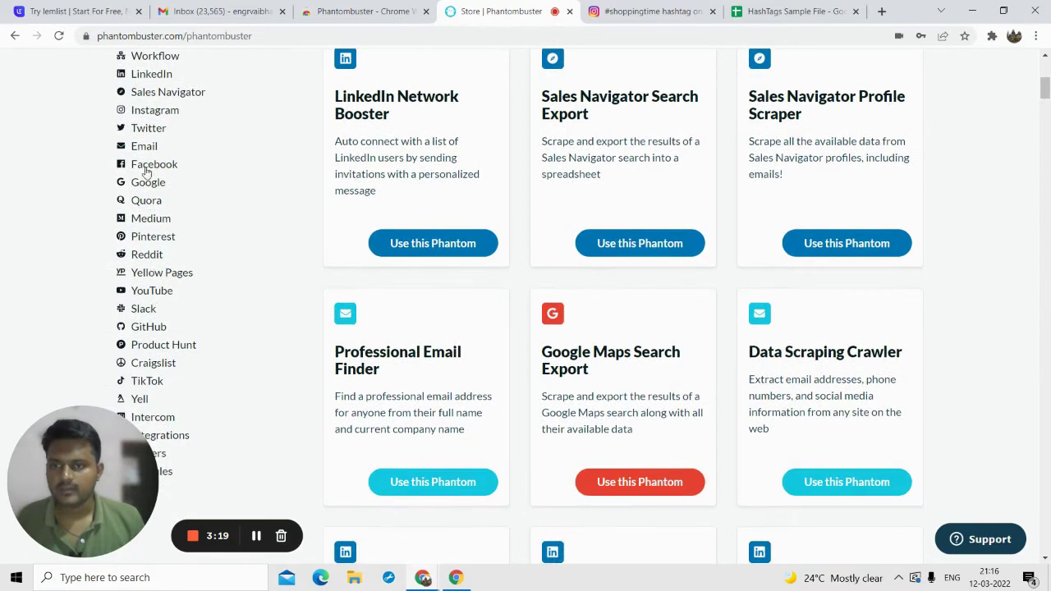
left_click(148, 111)
scroll(567, 244, "up", 1)
scroll(567, 244, "up", 5)
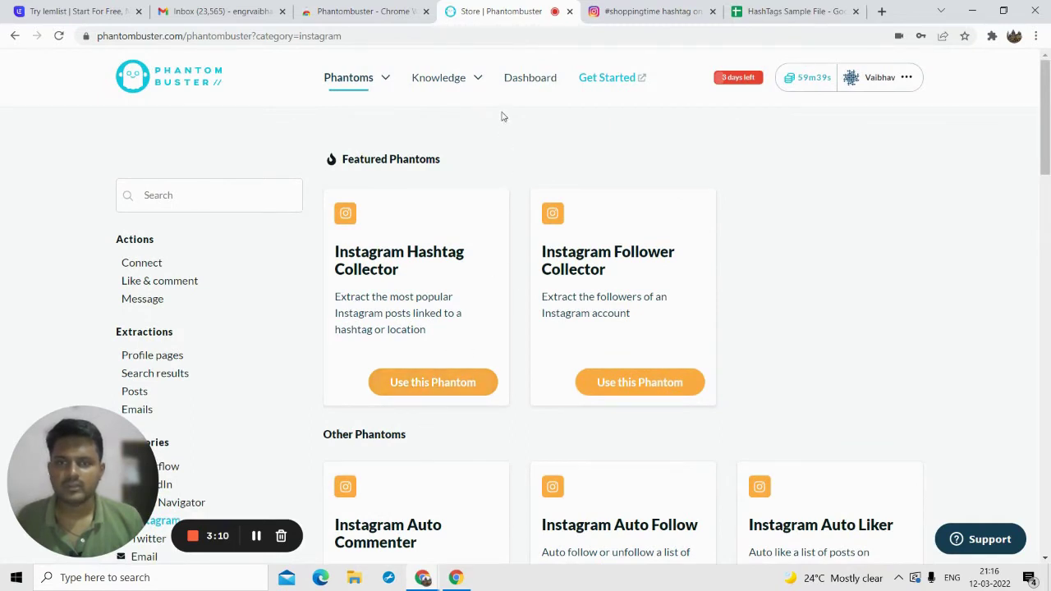
- Return to the Dashboard and open the Instagram Hashtag Collector card's options menu
left_click(529, 78)
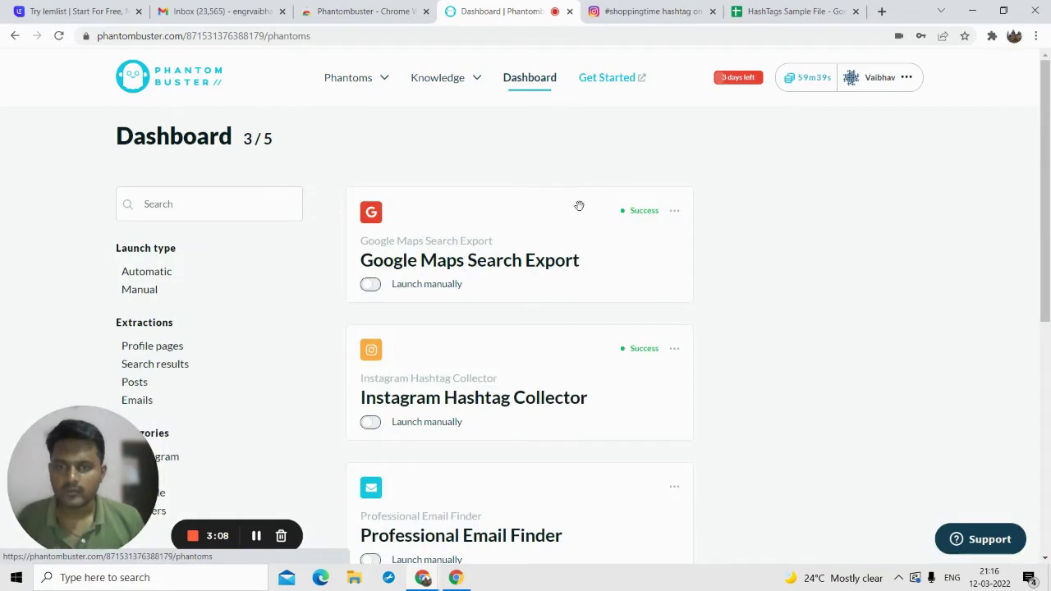
scroll(515, 393, "down", 1)
scroll(515, 393, "down", 1)
left_click(671, 215)
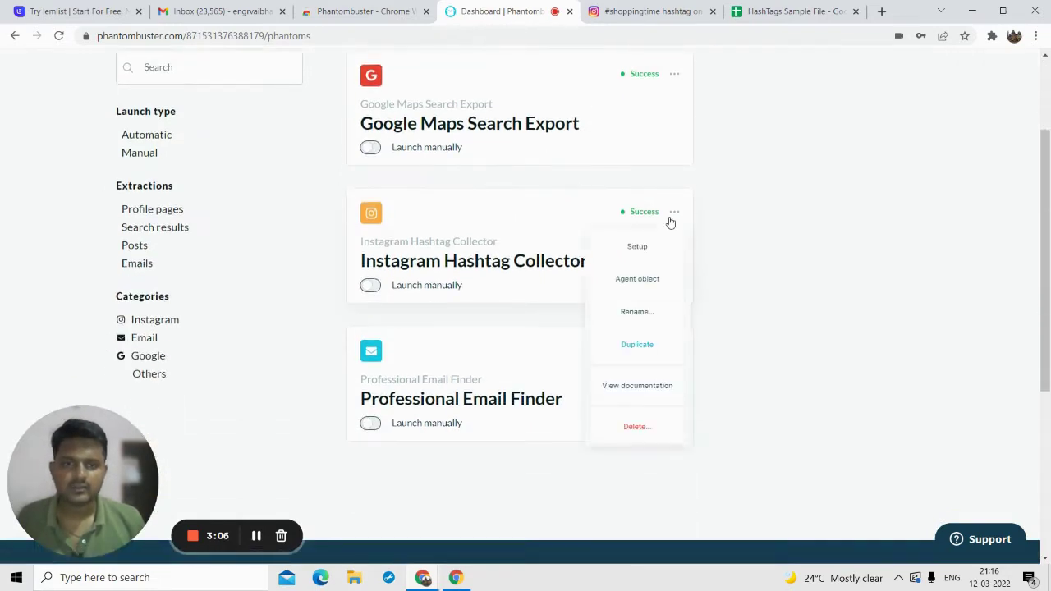
- Open the Hashtag Collector's setup and check the PhantomBuster extension's Chrome Web Store page
left_click(610, 248)
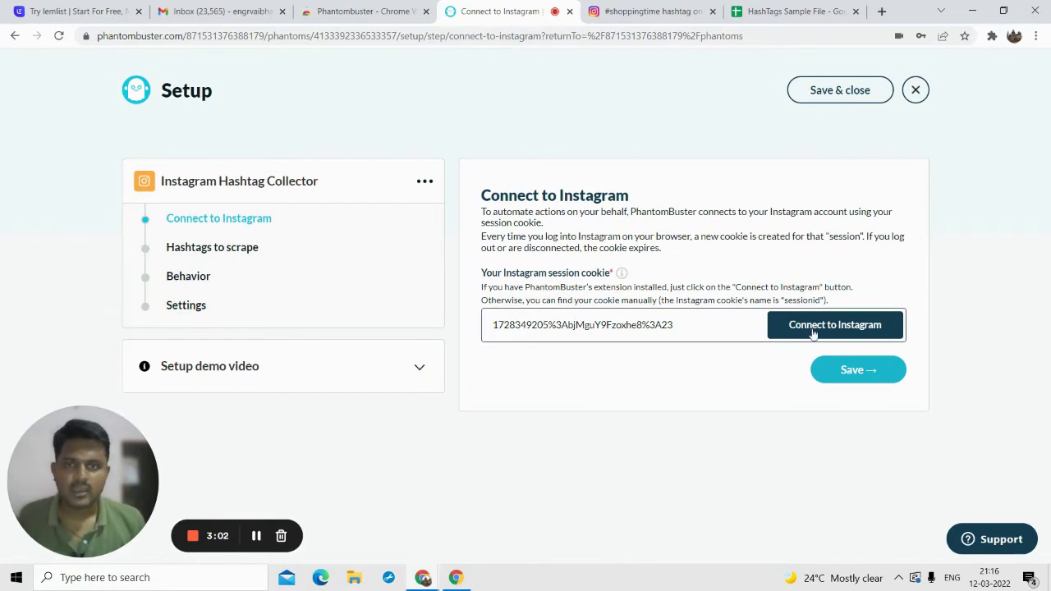
left_click(326, 10)
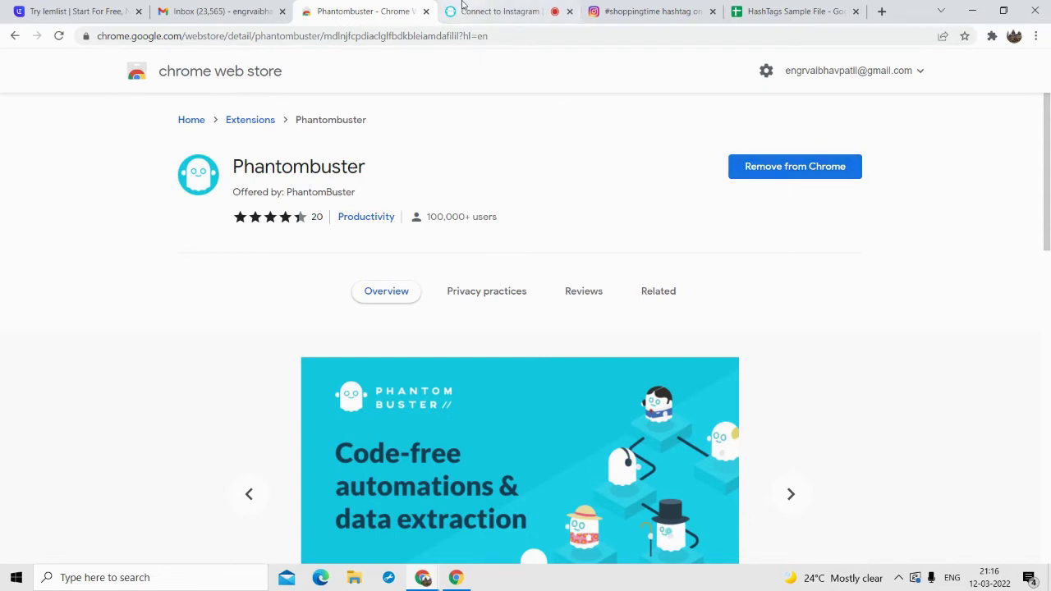
key("ctrl+Tab")
- Connect the phantom to the Instagram account and save the Connect to Instagram step
left_click(810, 325)
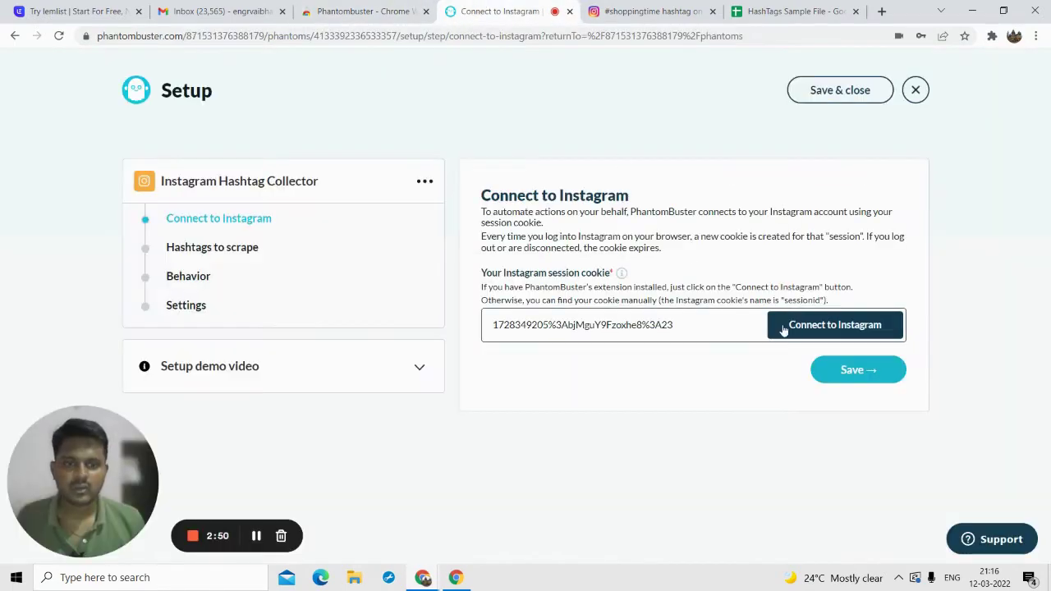
left_click(788, 329)
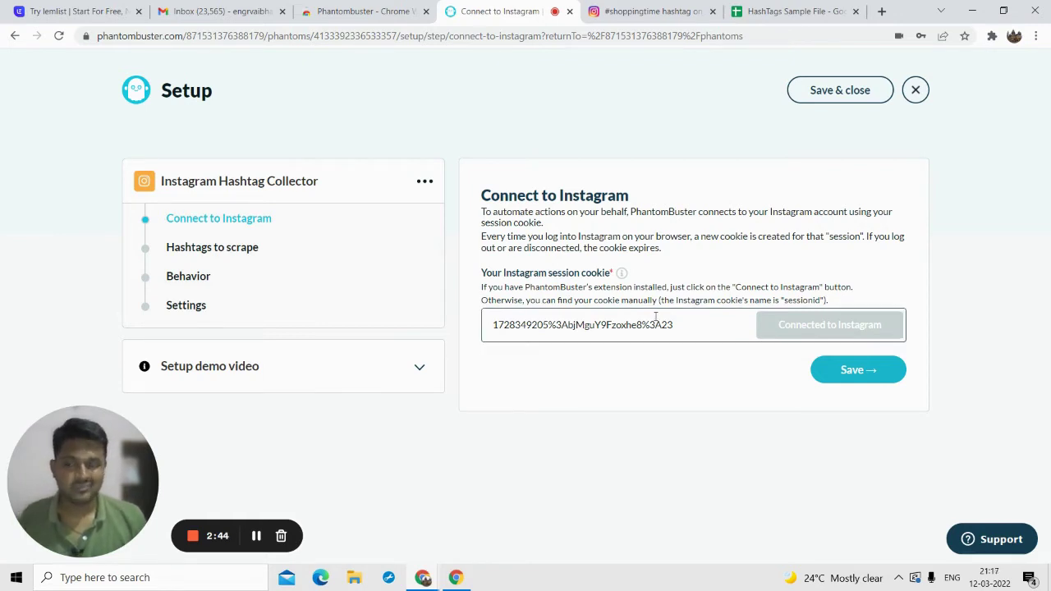
left_click(362, 11)
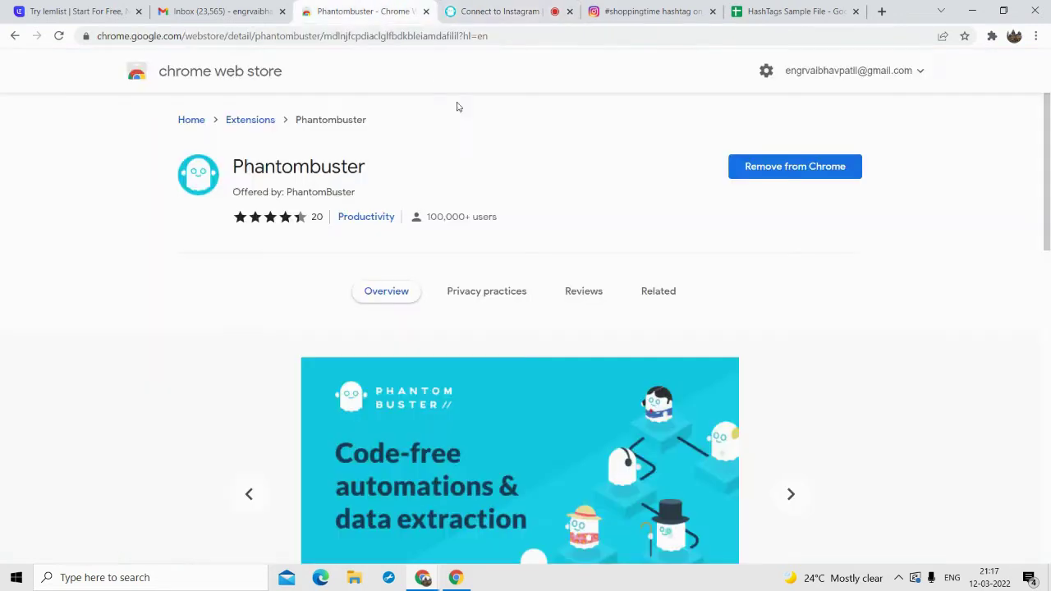
left_click(493, 11)
left_click(370, 11)
left_click(496, 8)
left_click(369, 11)
left_click(496, 11)
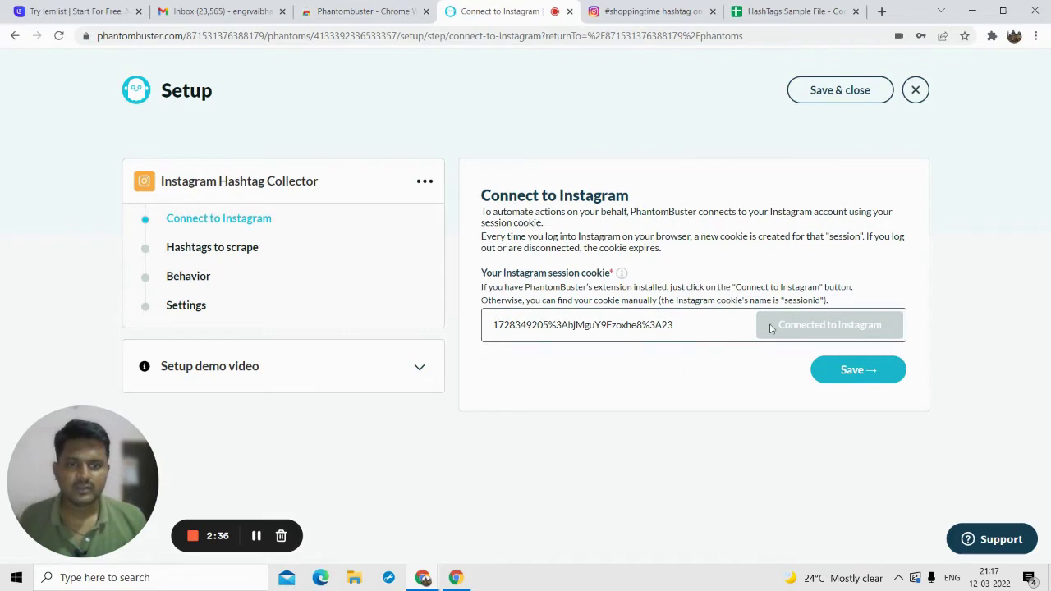
left_click(855, 380)
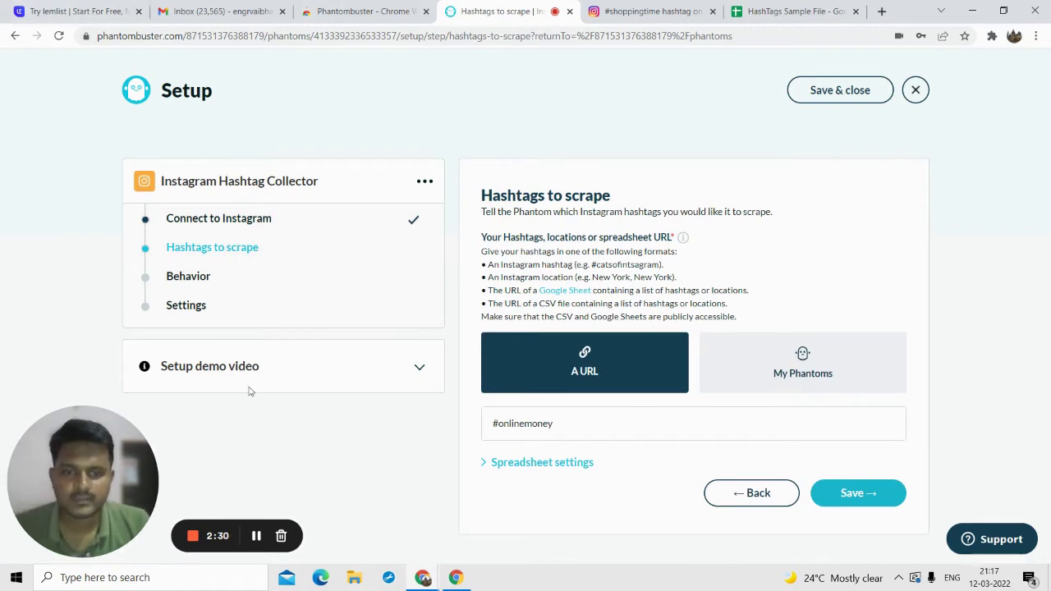
- Clear #onlinemoney from the Hashtags to scrape field
triple_click(529, 438)
key("ctrl+c")
key("BackSpace")
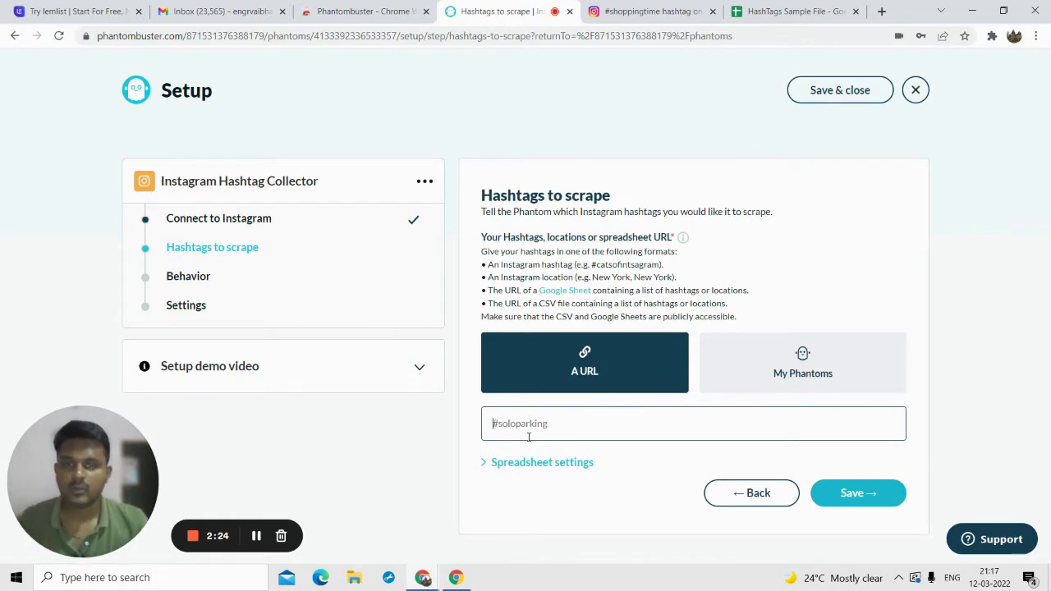
- Search Instagram for #onlinemoney, open its tag page, and copy the #onlinemoney heading
left_click(700, 6)
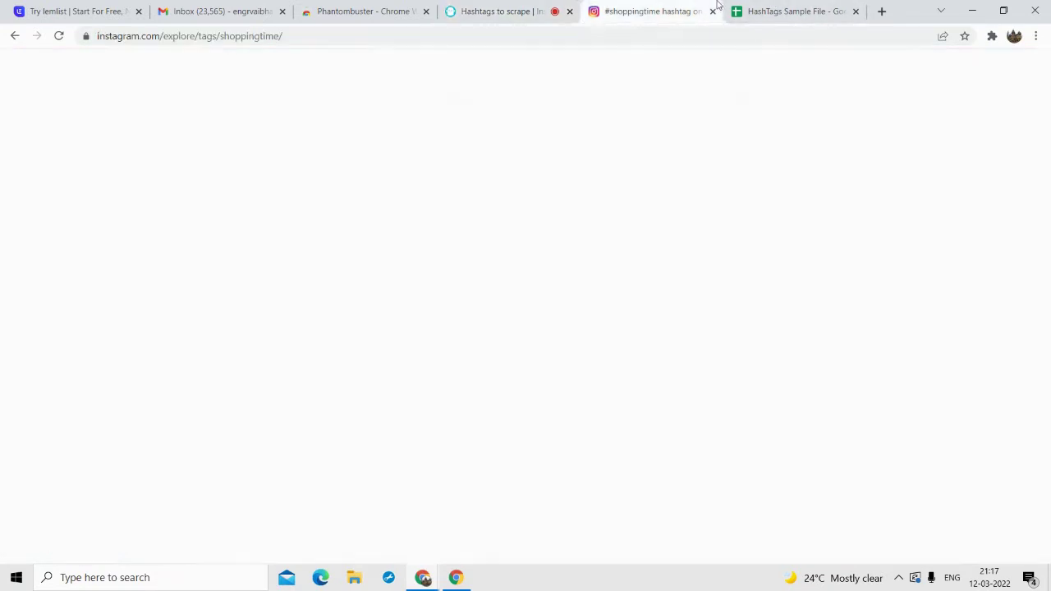
left_click(527, 70)
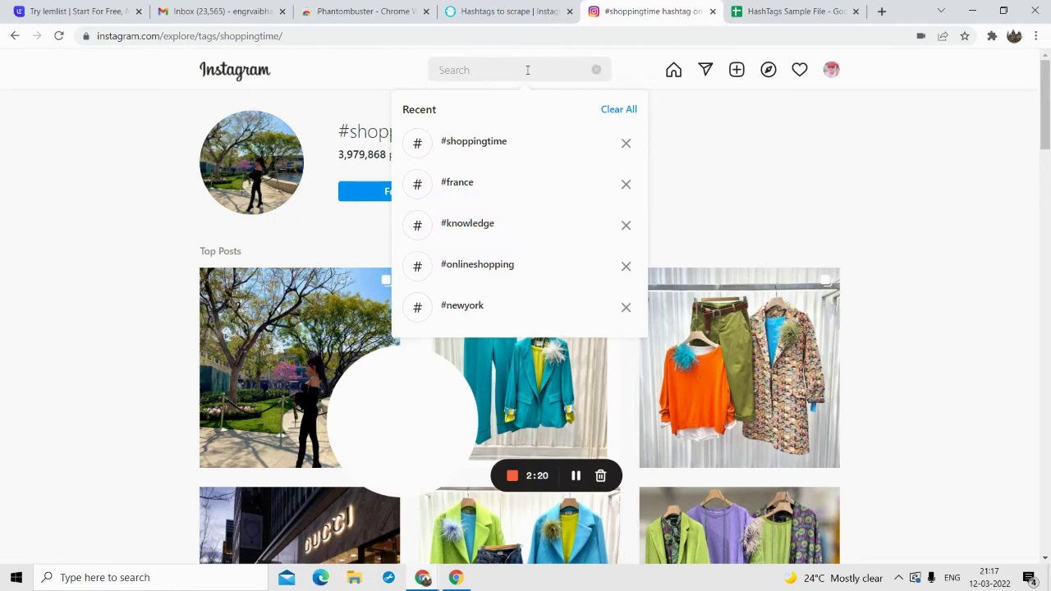
type("#")
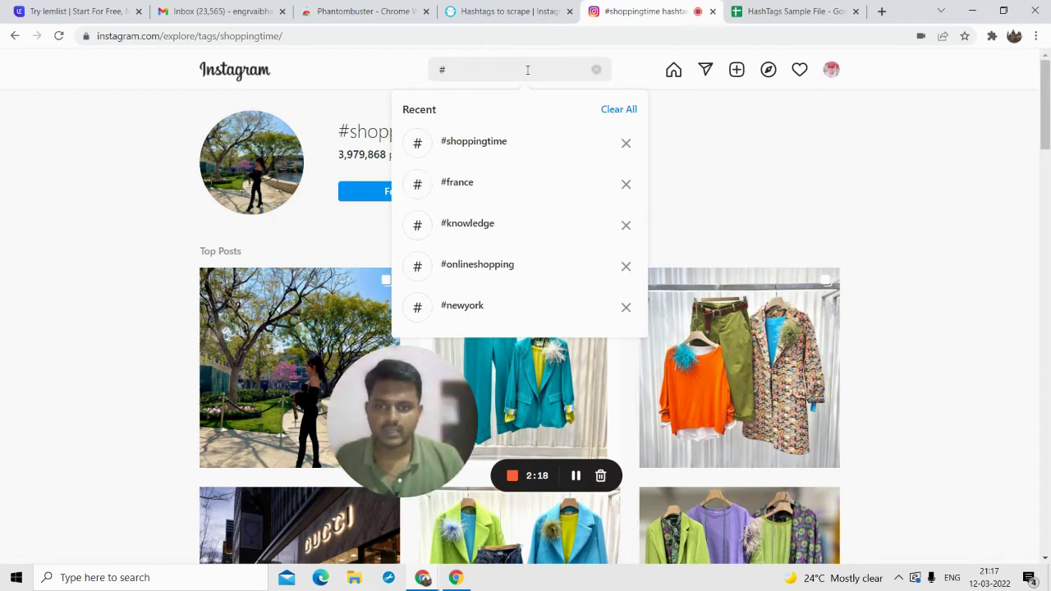
type("onli")
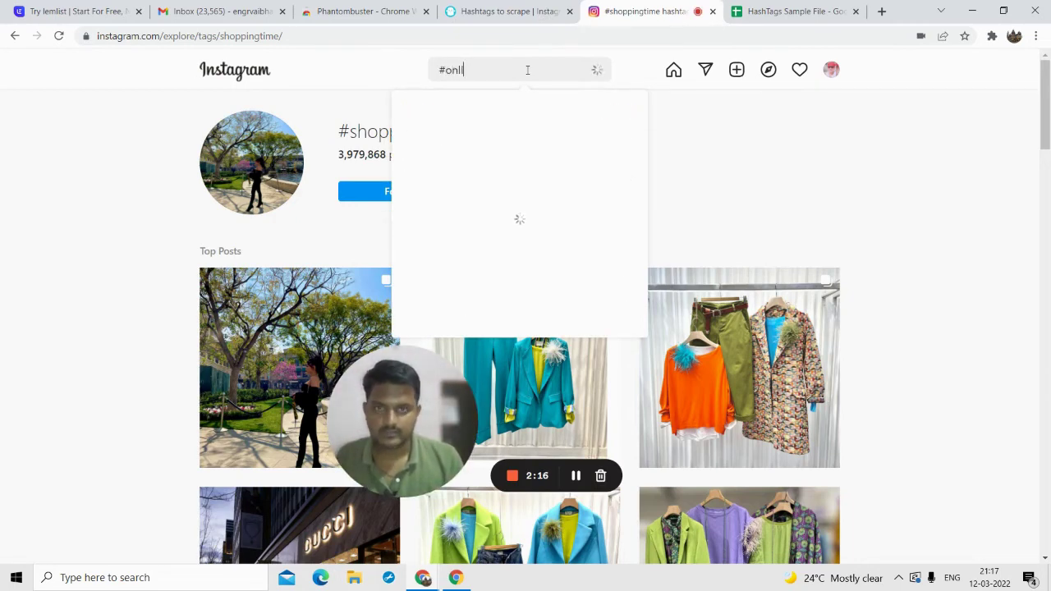
type("ne")
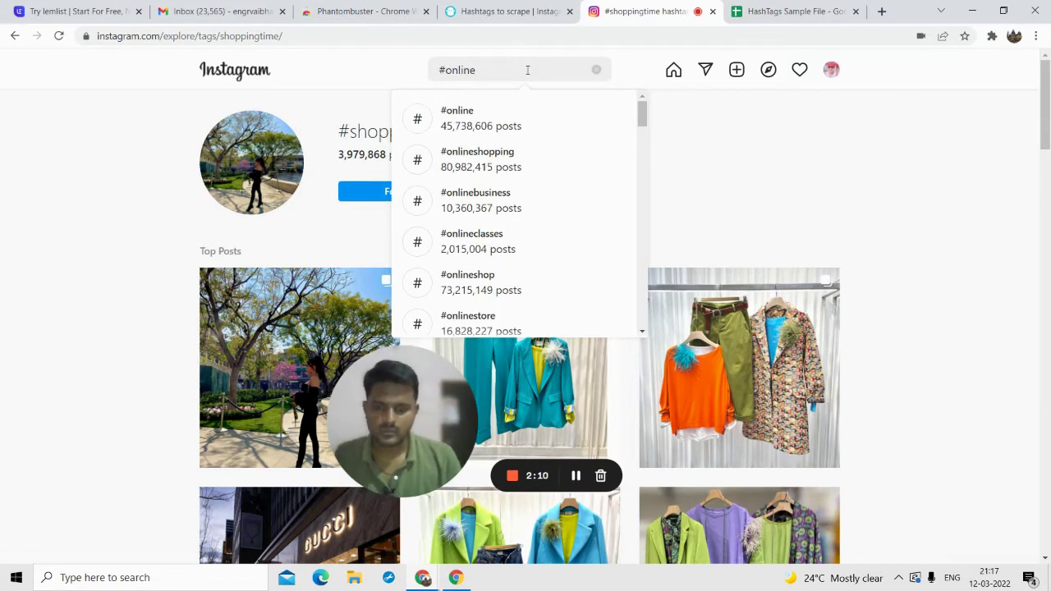
type("mon")
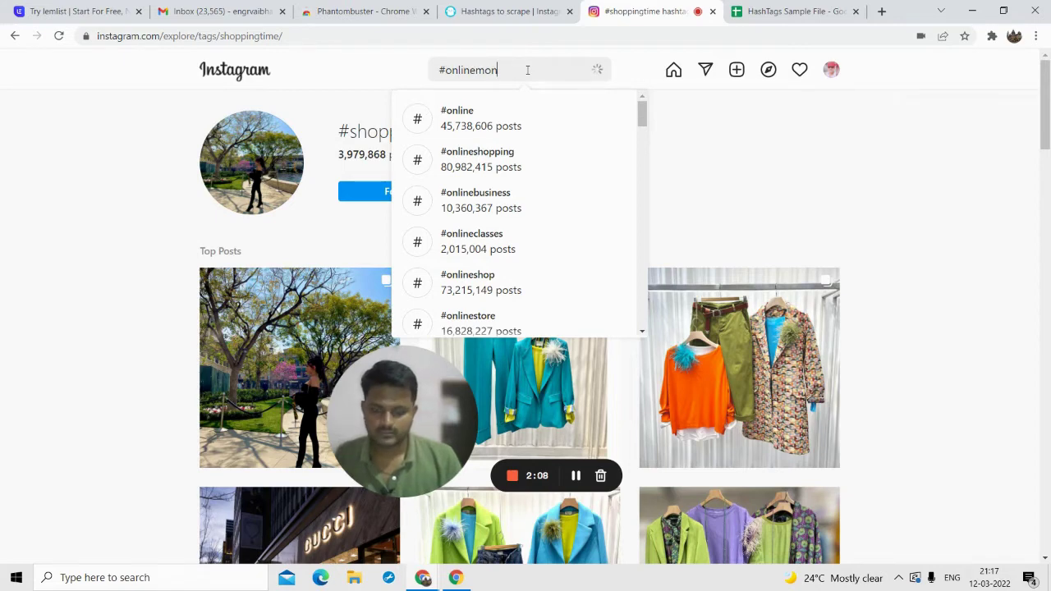
type("ey")
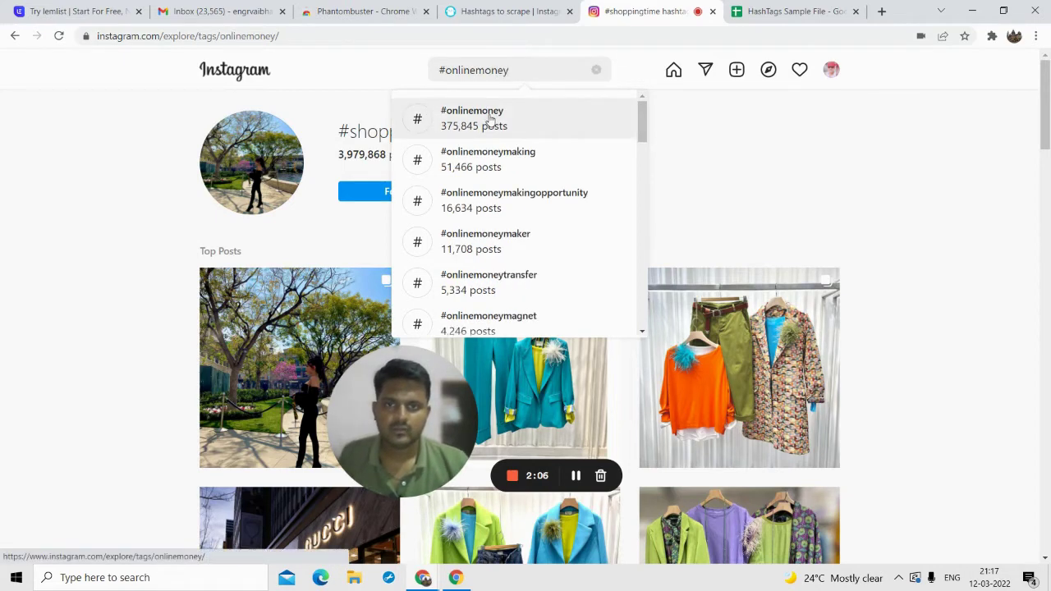
left_click(490, 119)
scroll(360, 433, "down", 1)
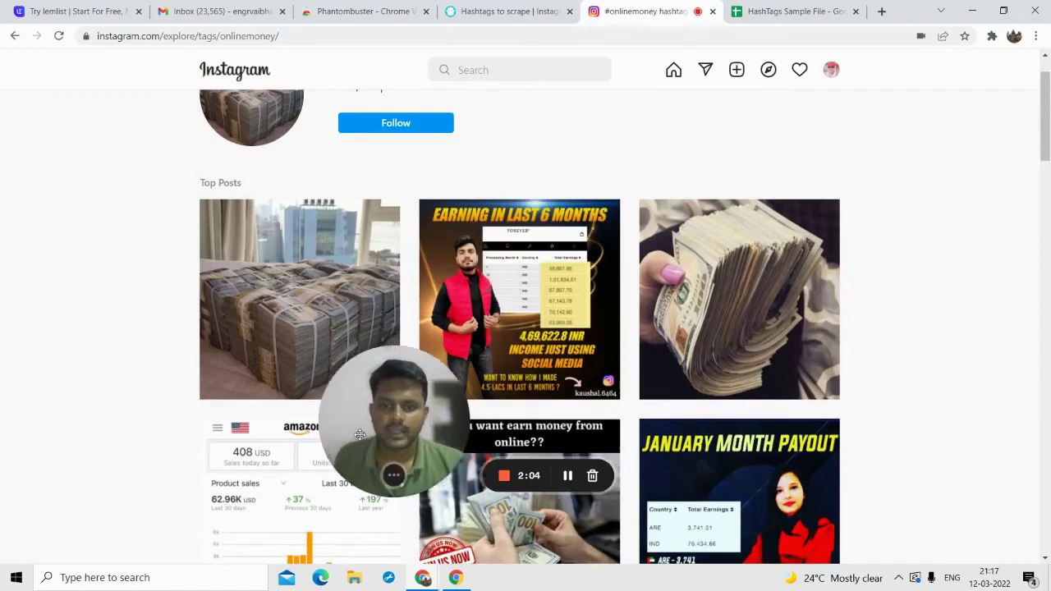
left_click_drag(359, 433, 48, 465)
scroll(401, 325, "down", 6)
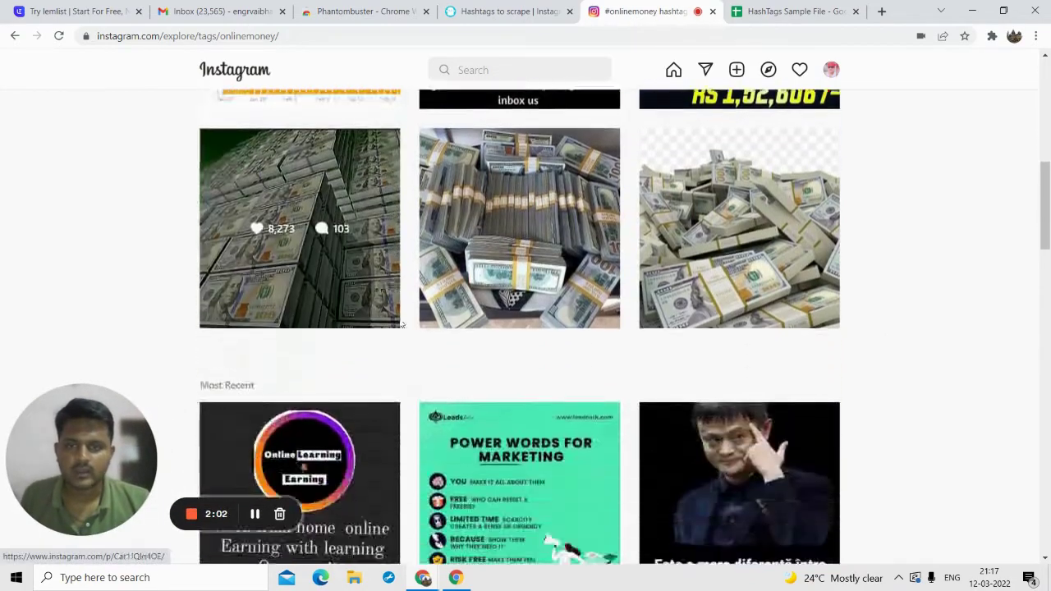
scroll(401, 325, "up", 7)
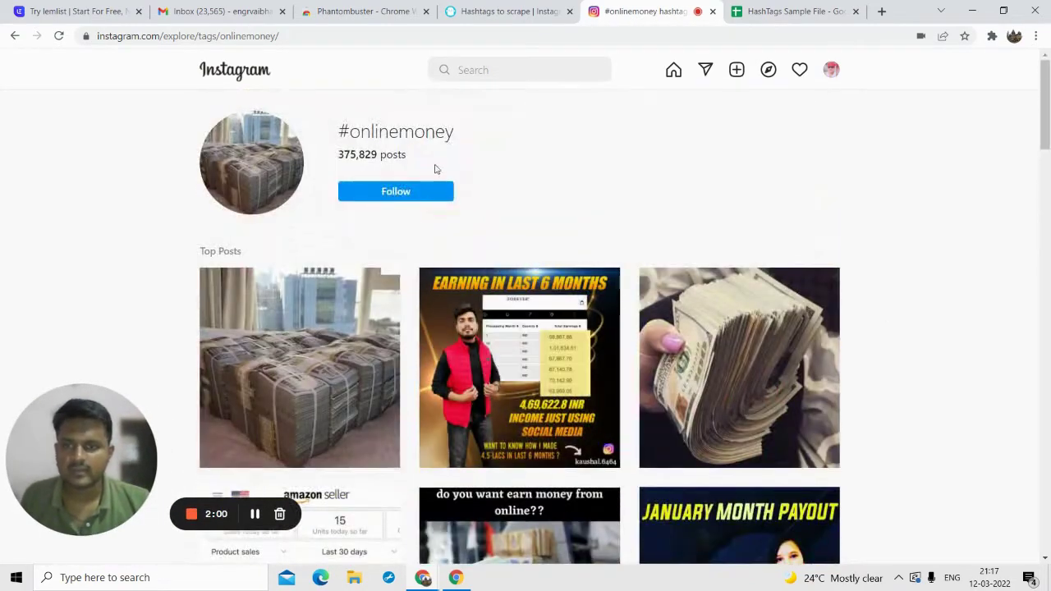
left_click_drag(457, 132, 338, 132)
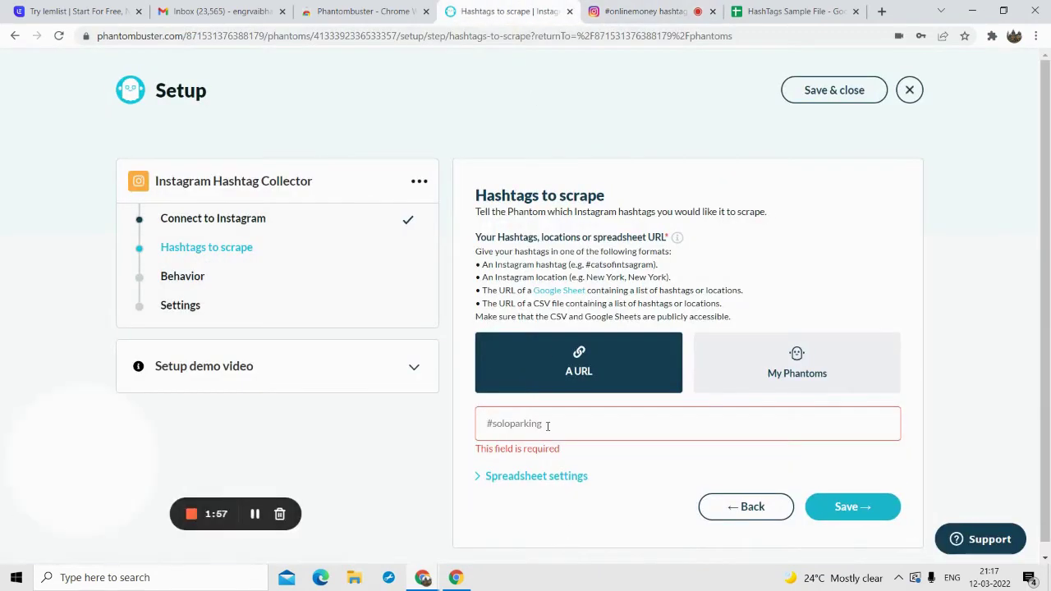
- Paste #onlinemoney into the hashtag field and save it to reach the Behavior step
key("ctrl+v")
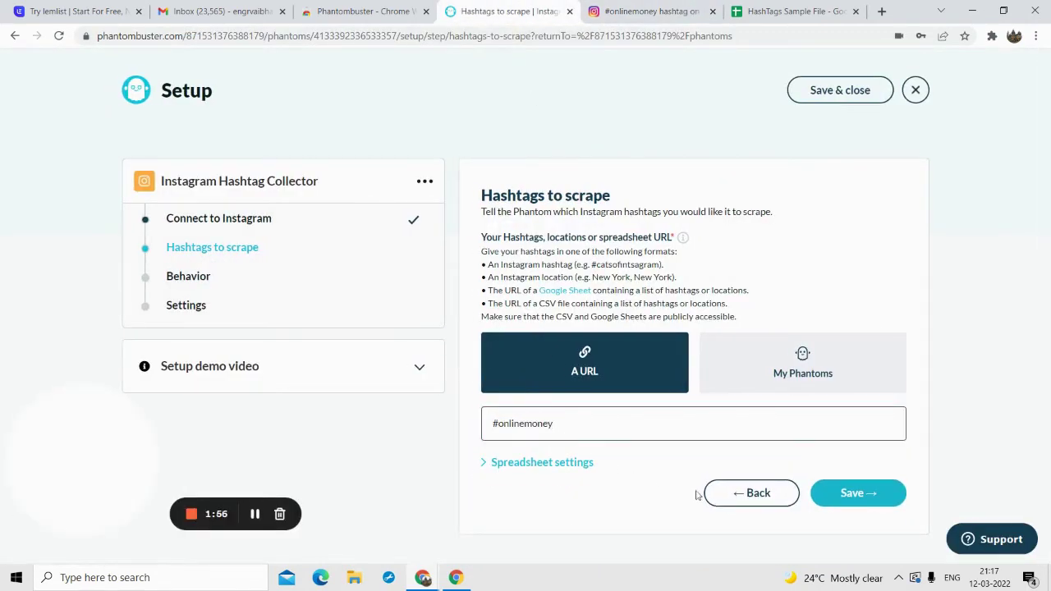
left_click(821, 495)
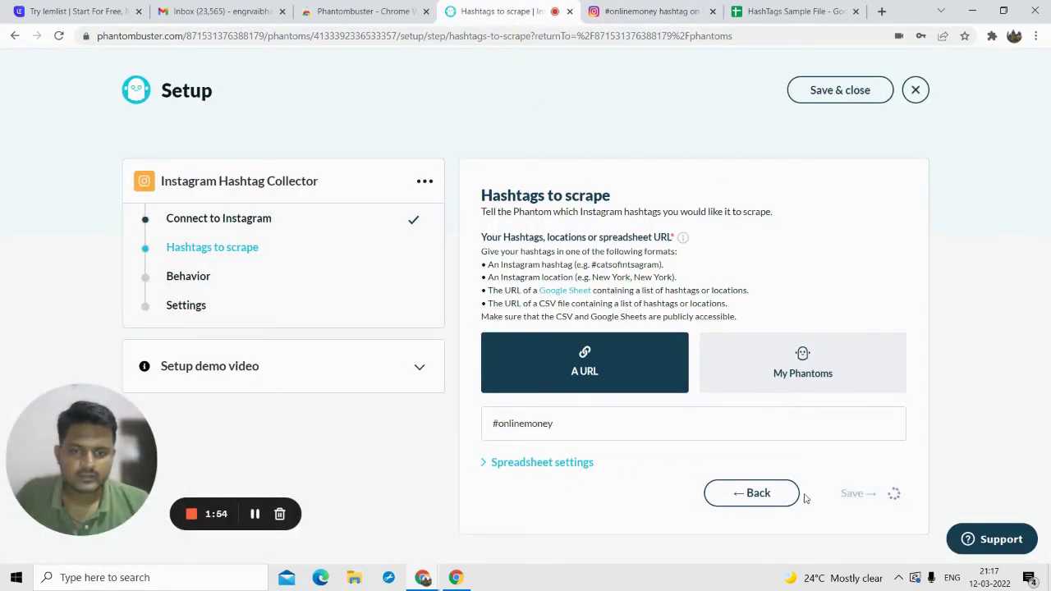
scroll(696, 424, "down", 3)
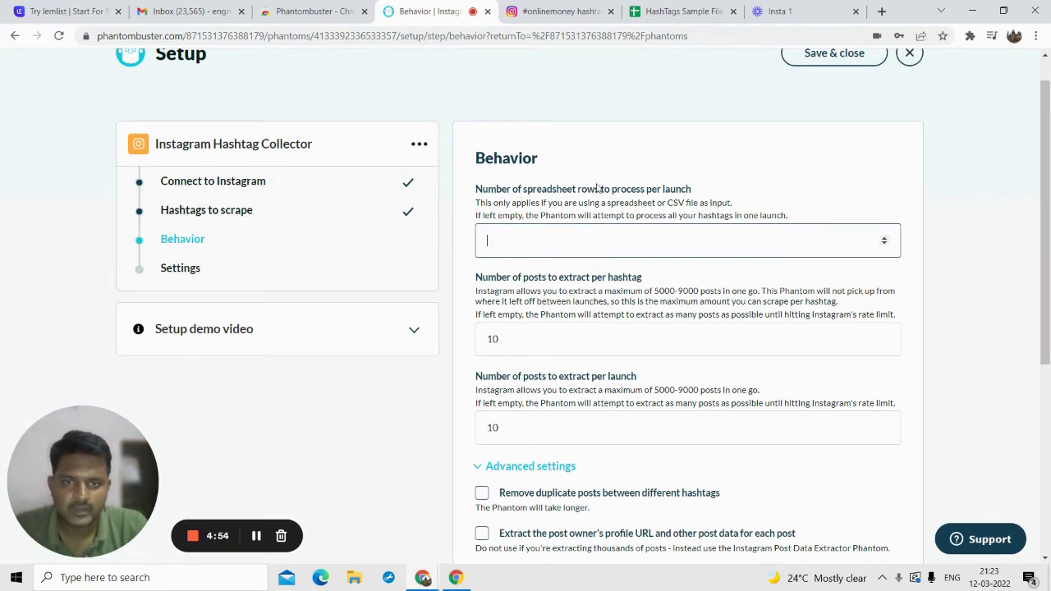
- Check the #onlinemoney post count (375,829) against the 5000-9000 posts limit in the description
left_click(579, 230)
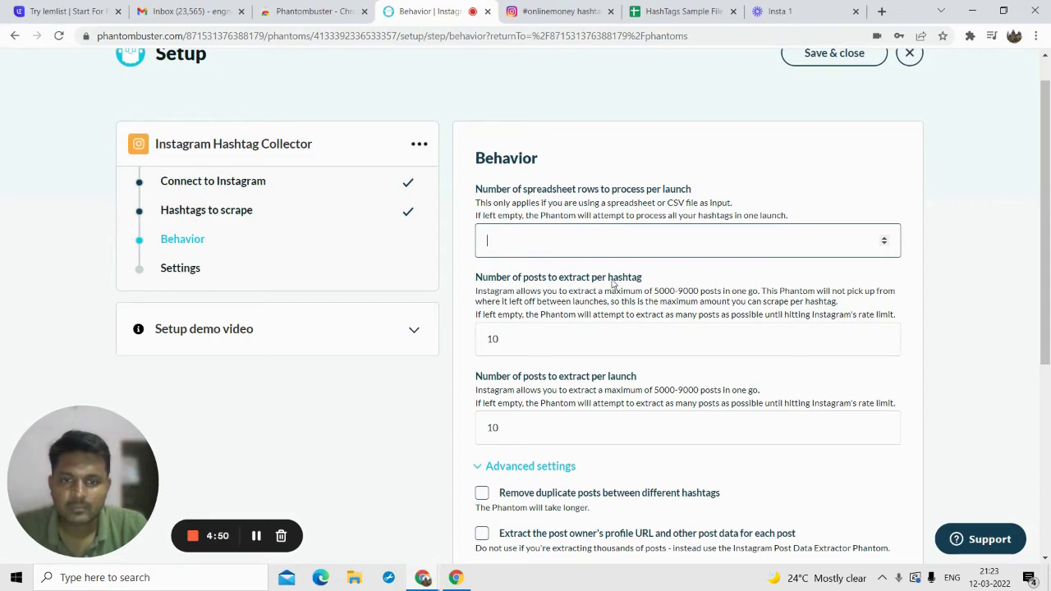
scroll(529, 294, "down", 15)
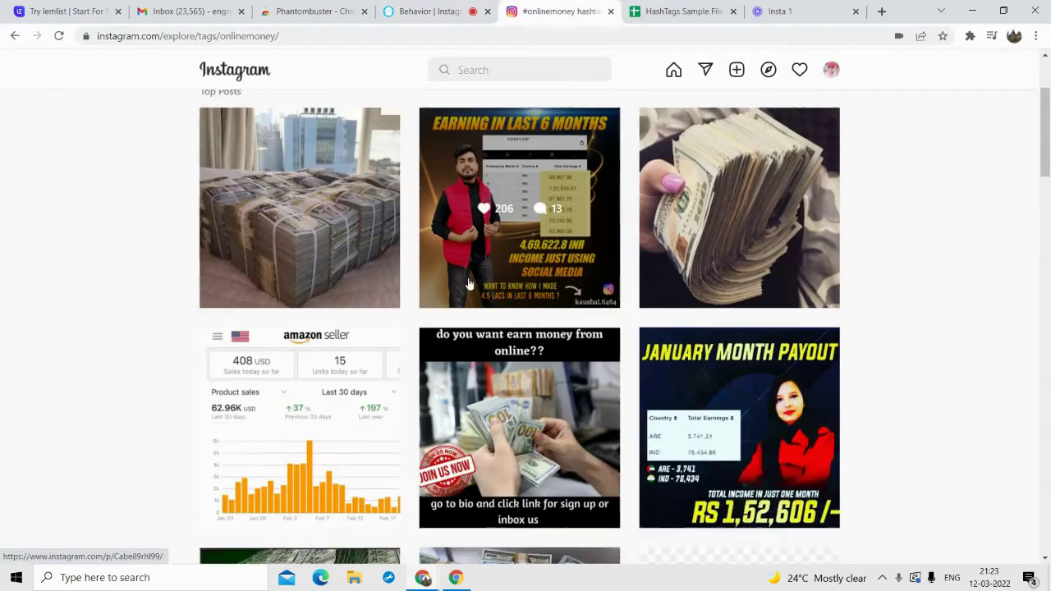
scroll(529, 294, "up", 15)
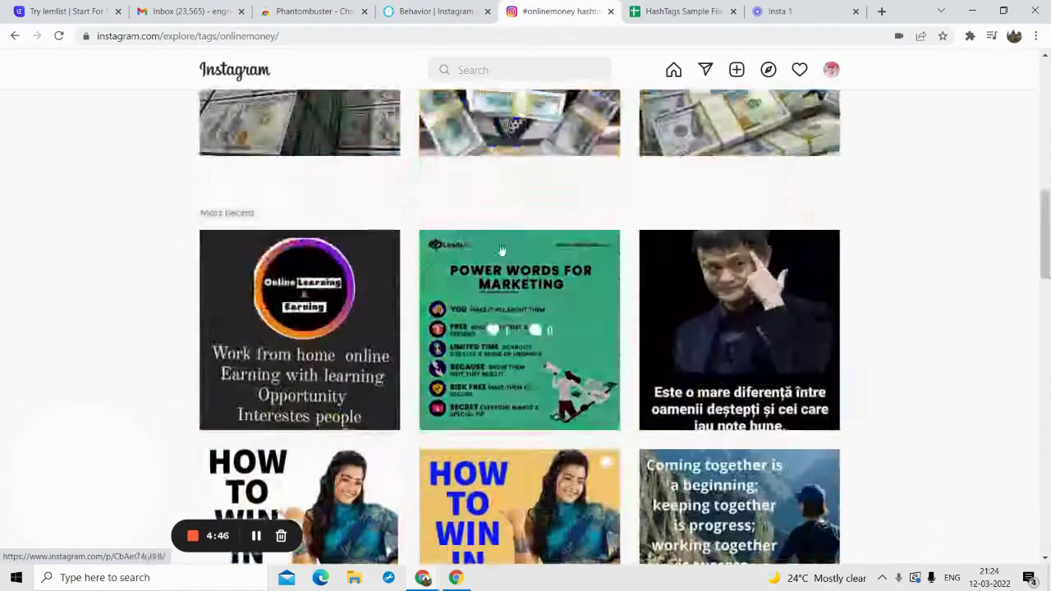
left_click(358, 155)
double_click(358, 155)
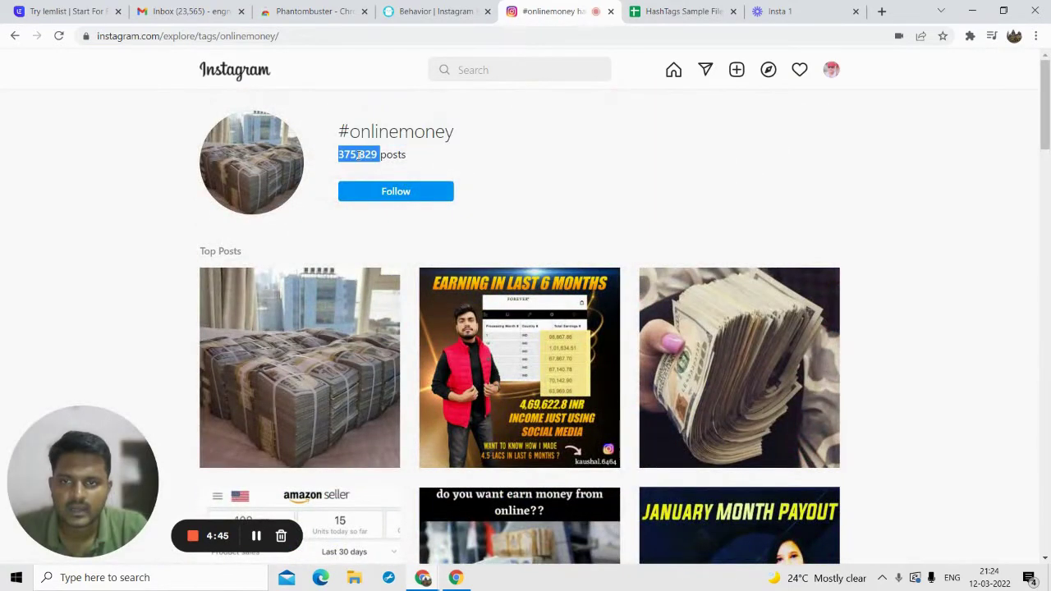
left_click(433, 11)
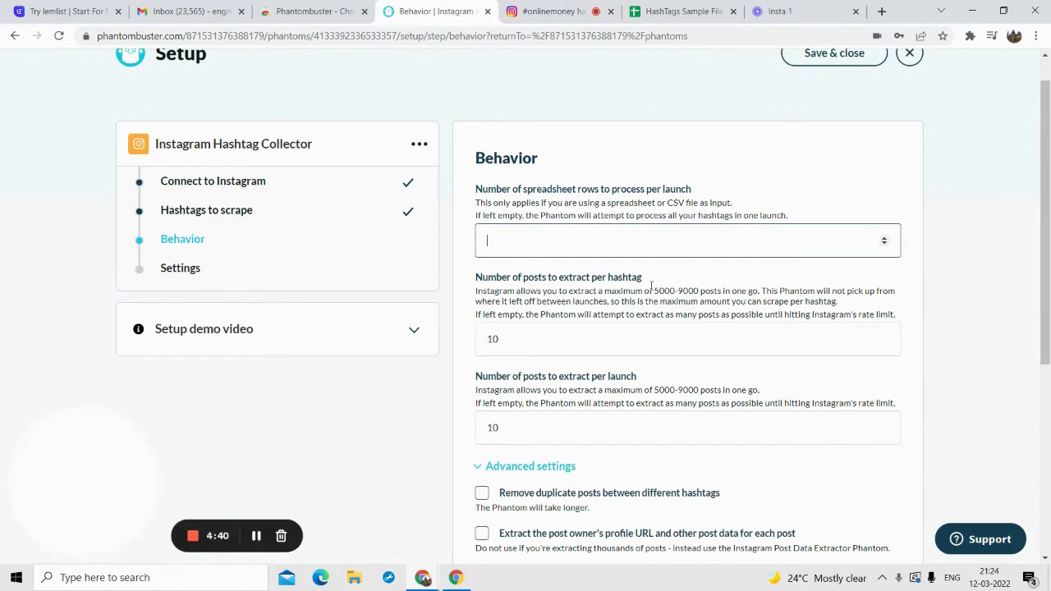
left_click_drag(654, 291, 699, 290)
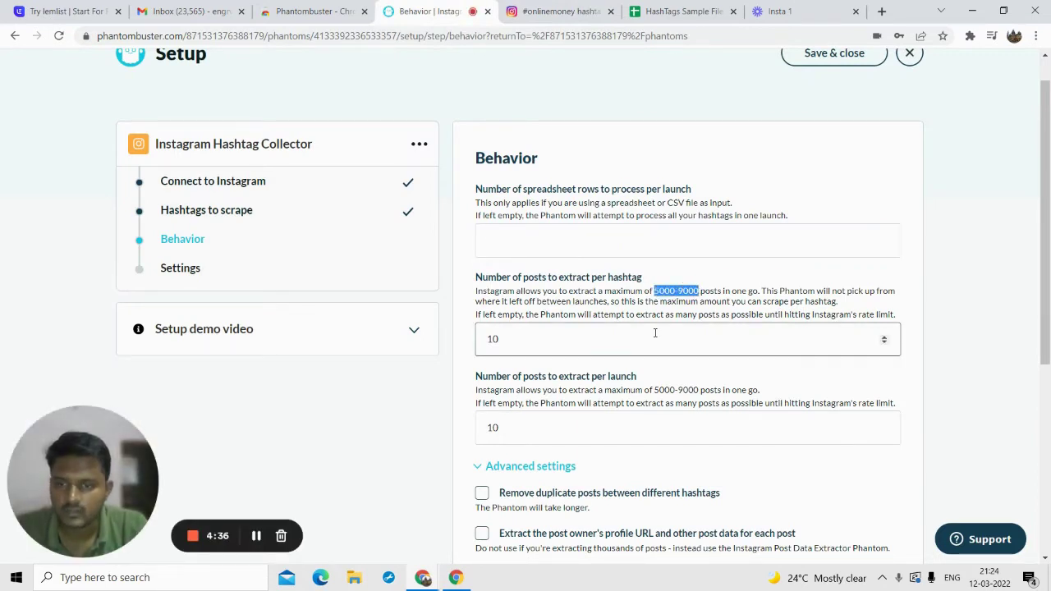
- Enter 50 for both posts per hashtag and posts per launch
left_click(602, 343)
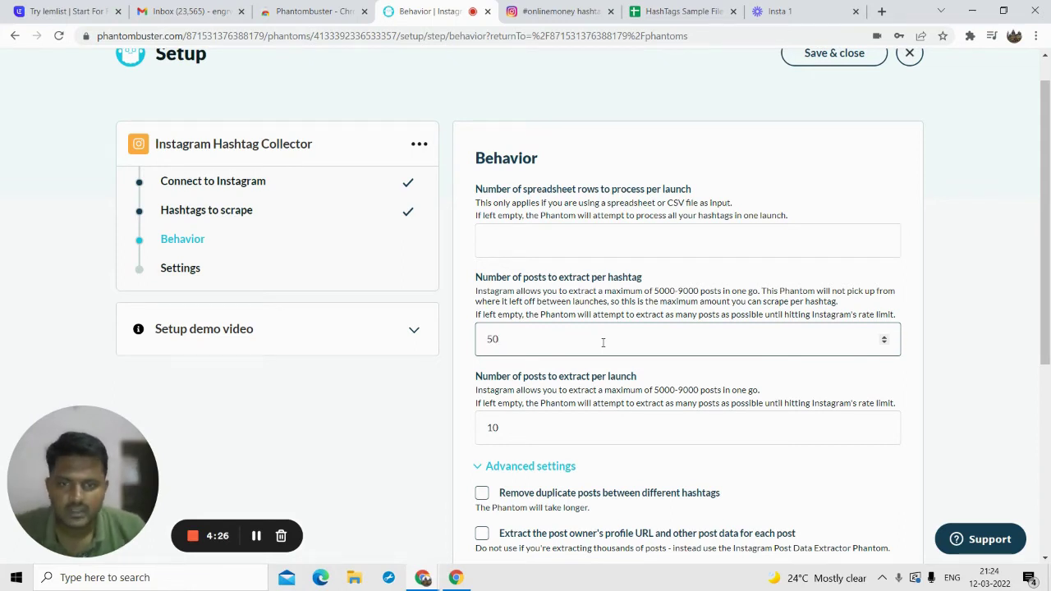
scroll(602, 342, "down", 2)
double_click(556, 358)
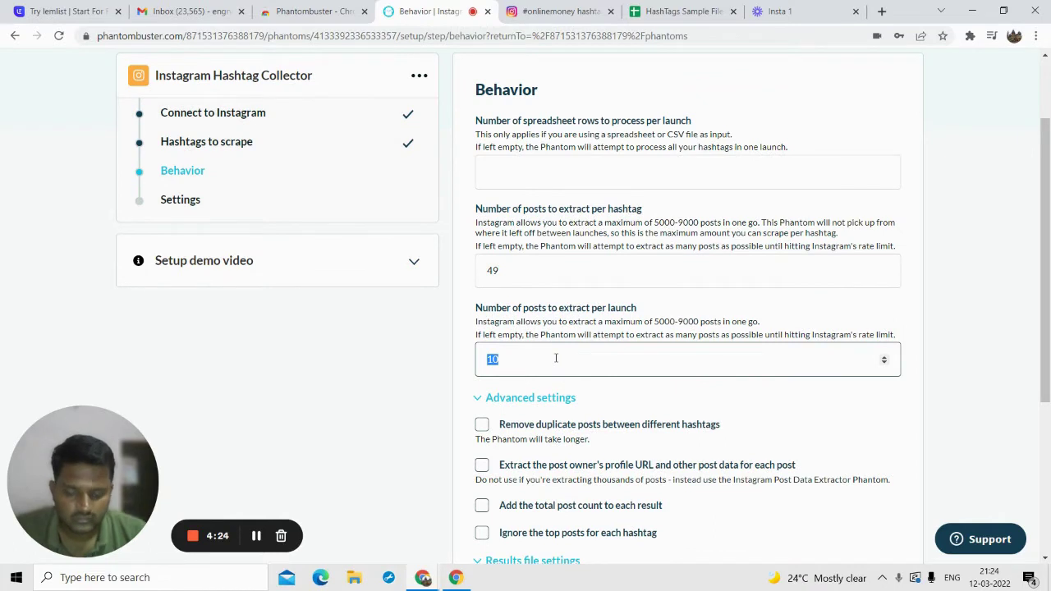
key("BackSpace")
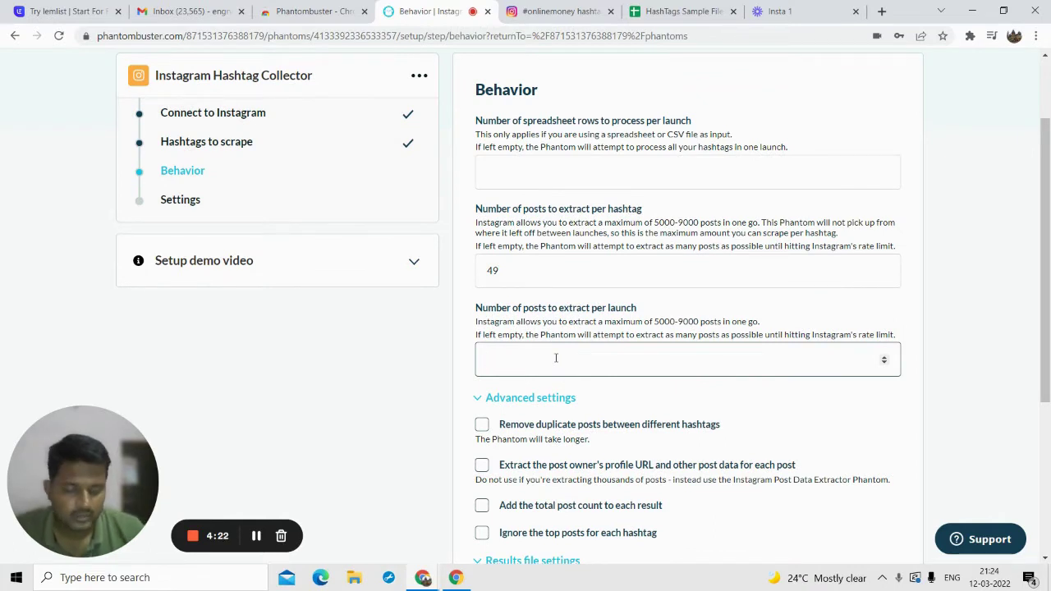
double_click(531, 263)
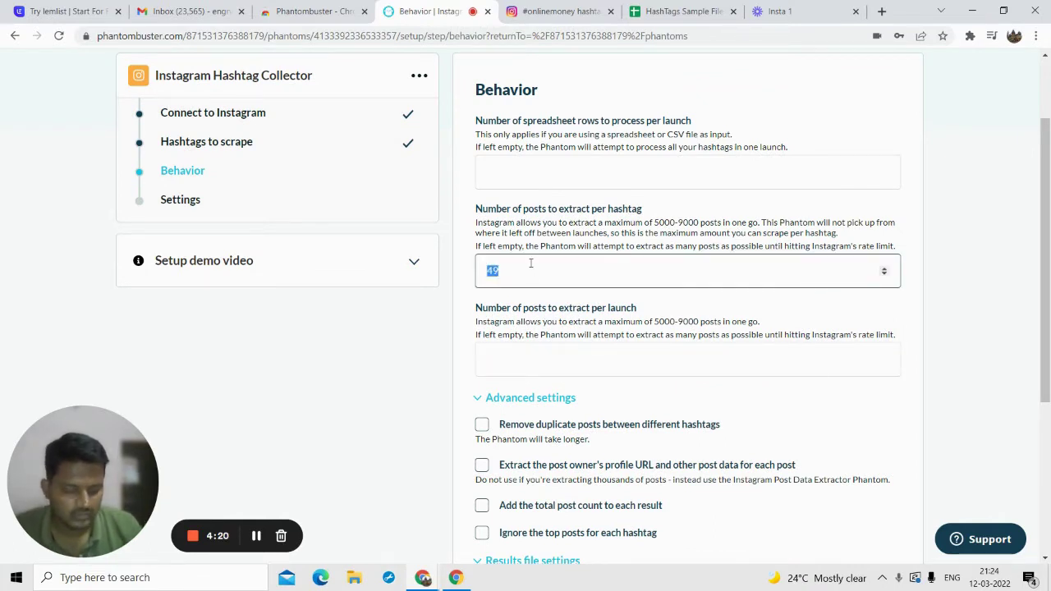
type("50")
left_click(520, 367)
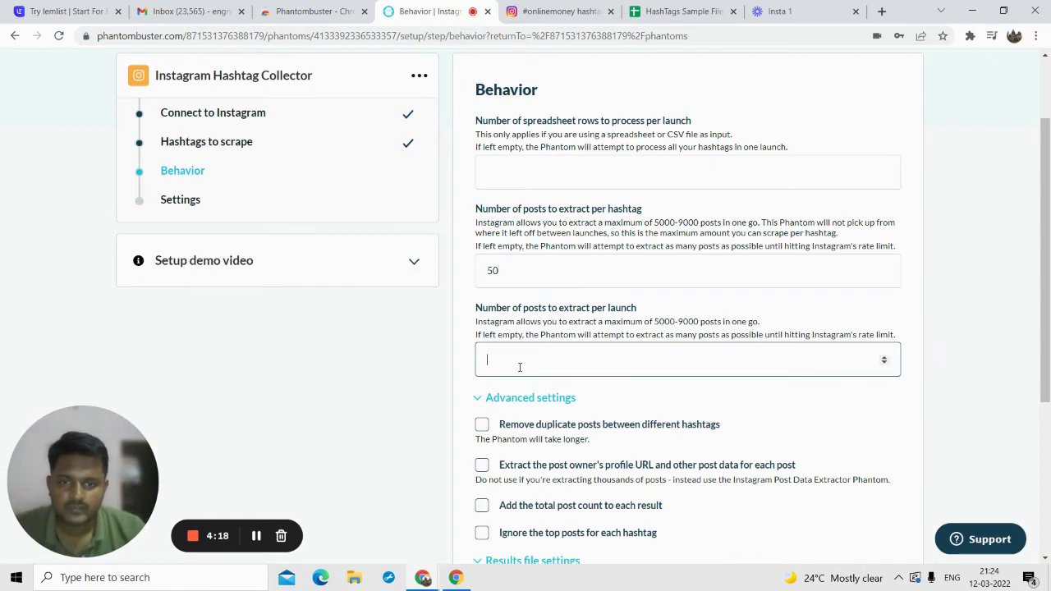
type("50")
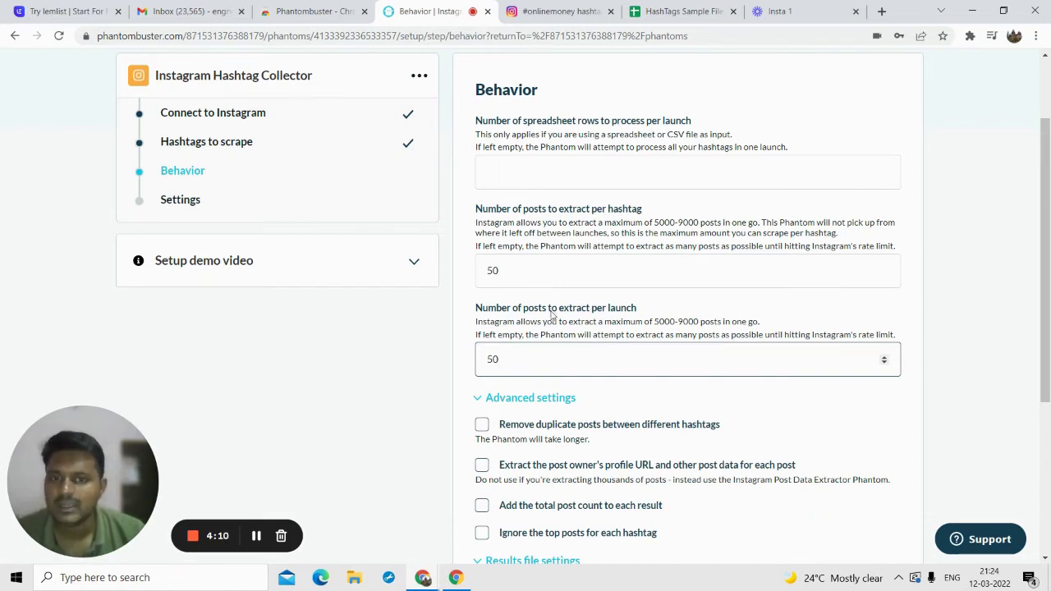
- Lower the posts-per-launch value to 49, keeping 50 posts per hashtag
scroll(551, 316, "up", 1)
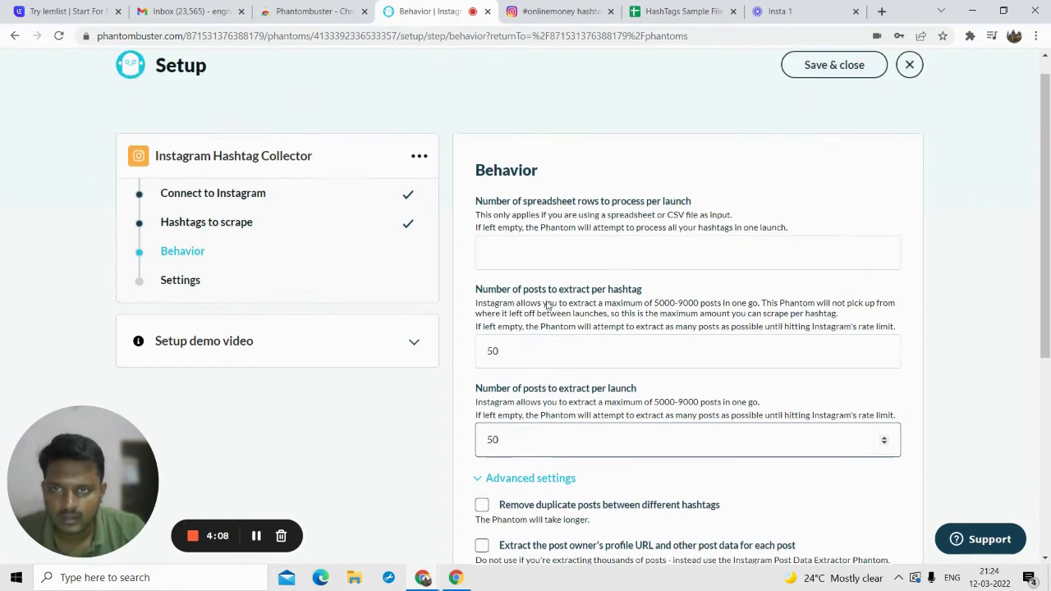
scroll(550, 308, "down", 2)
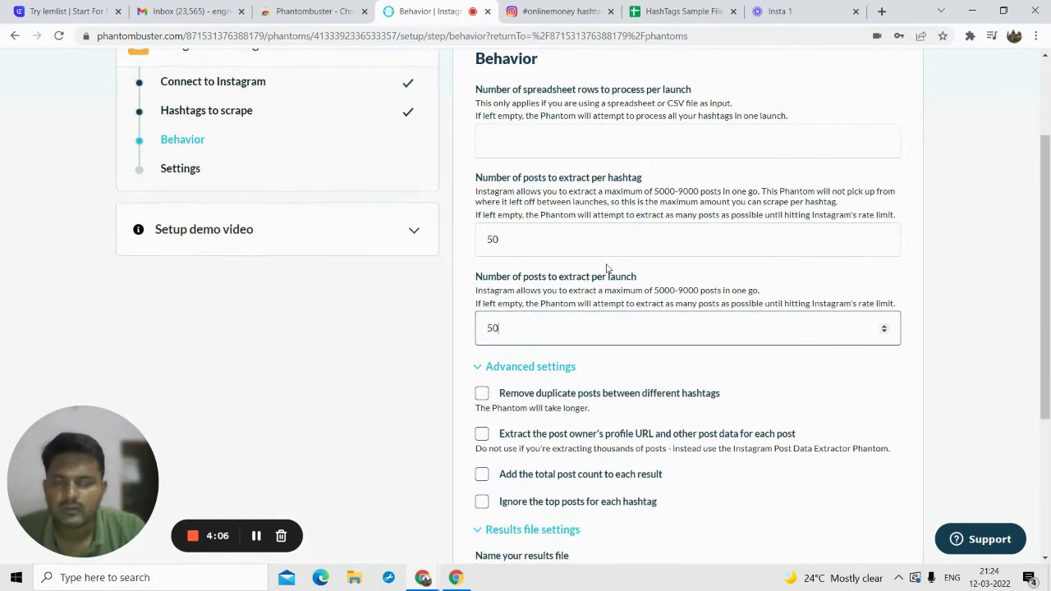
left_click(531, 240)
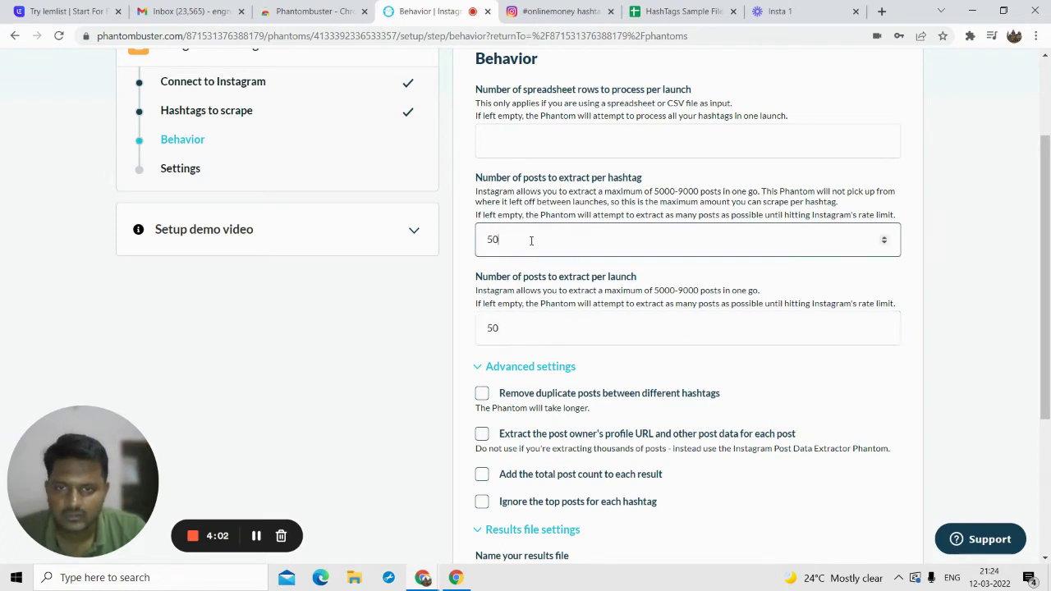
double_click(537, 338)
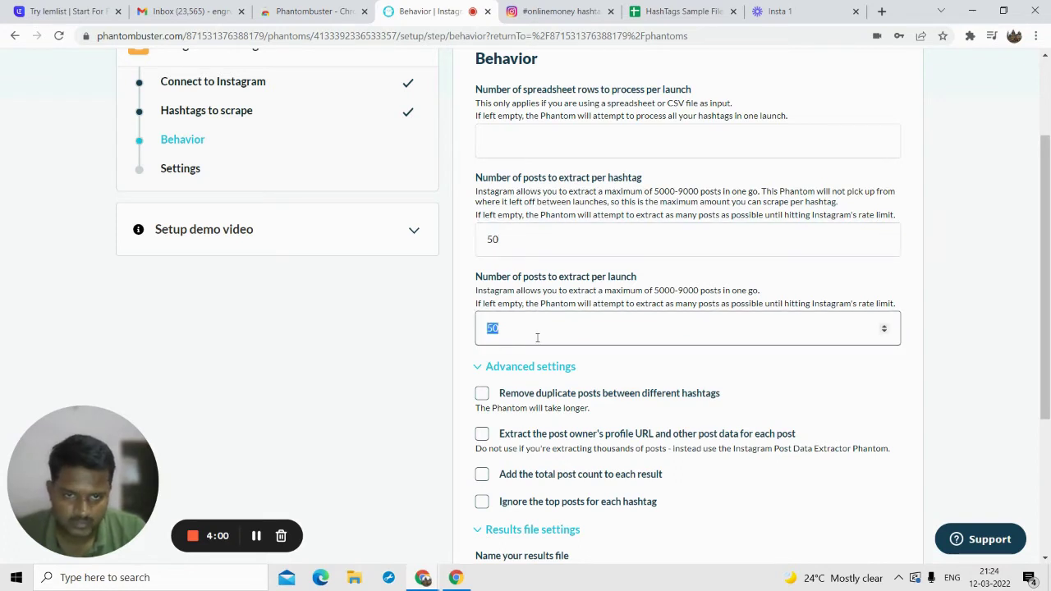
type("49")
scroll(572, 303, "down", 1)
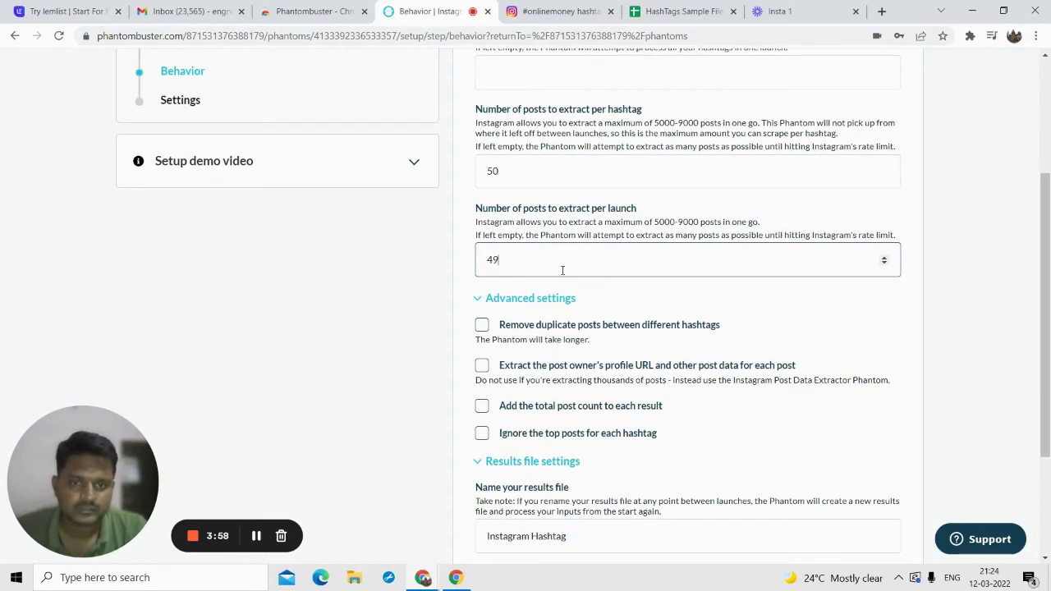
key("BackSpace")
type("50")
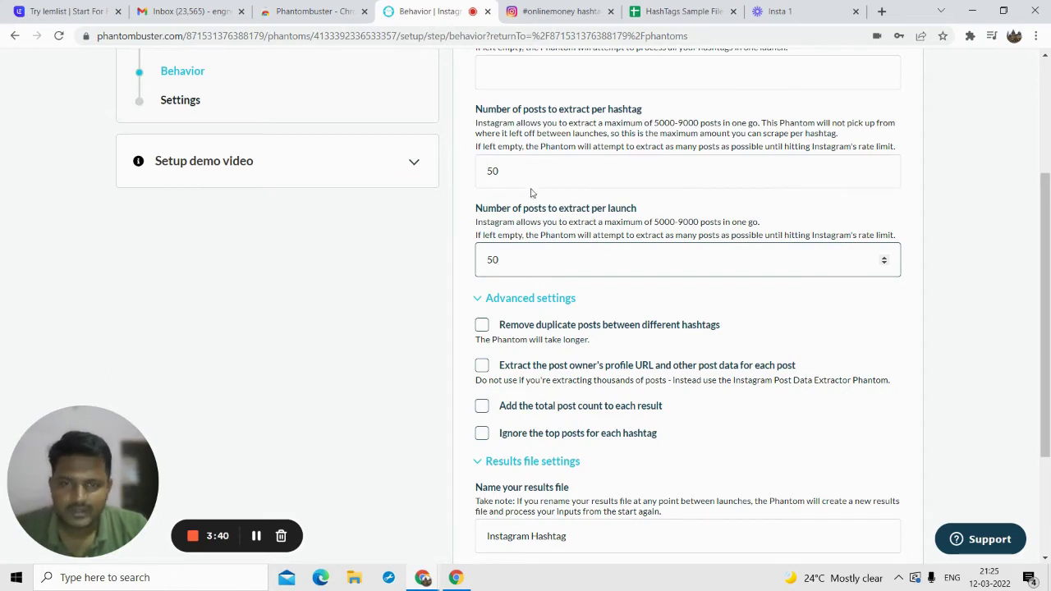
scroll(522, 259, "down", 2)
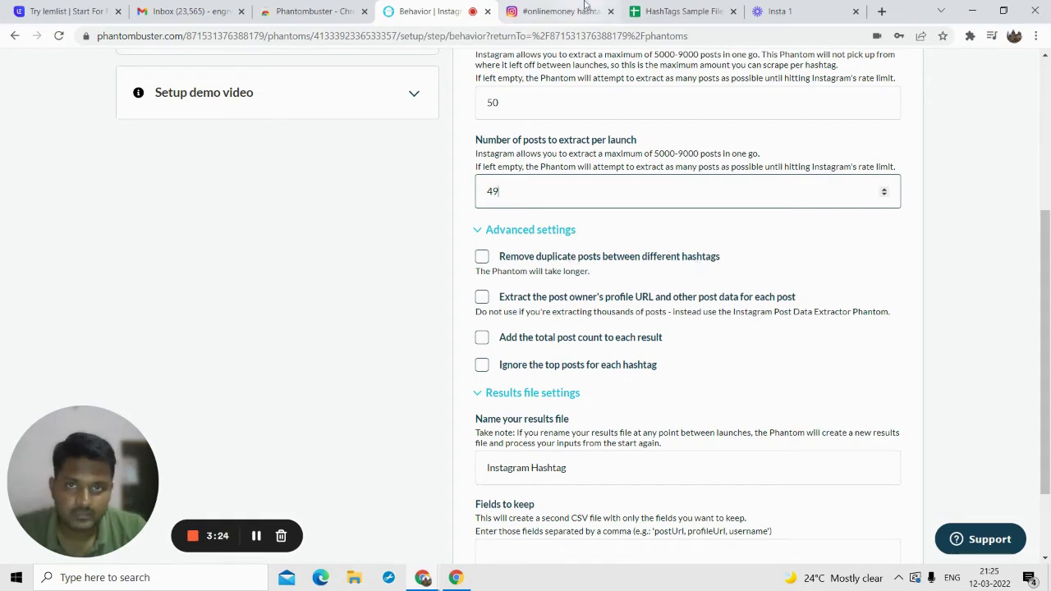
left_click(558, 12)
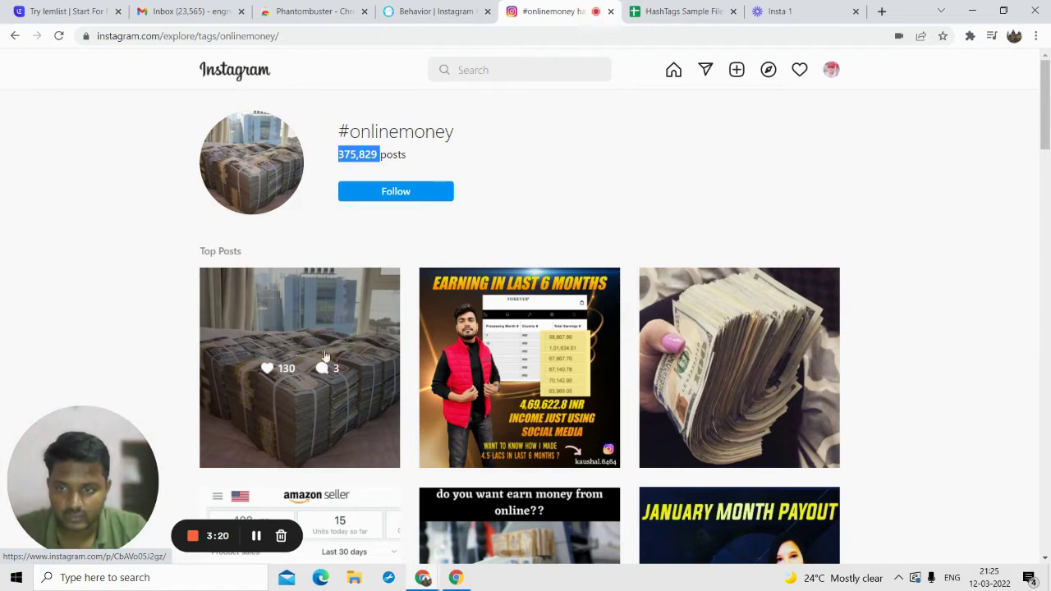
left_click(440, 10)
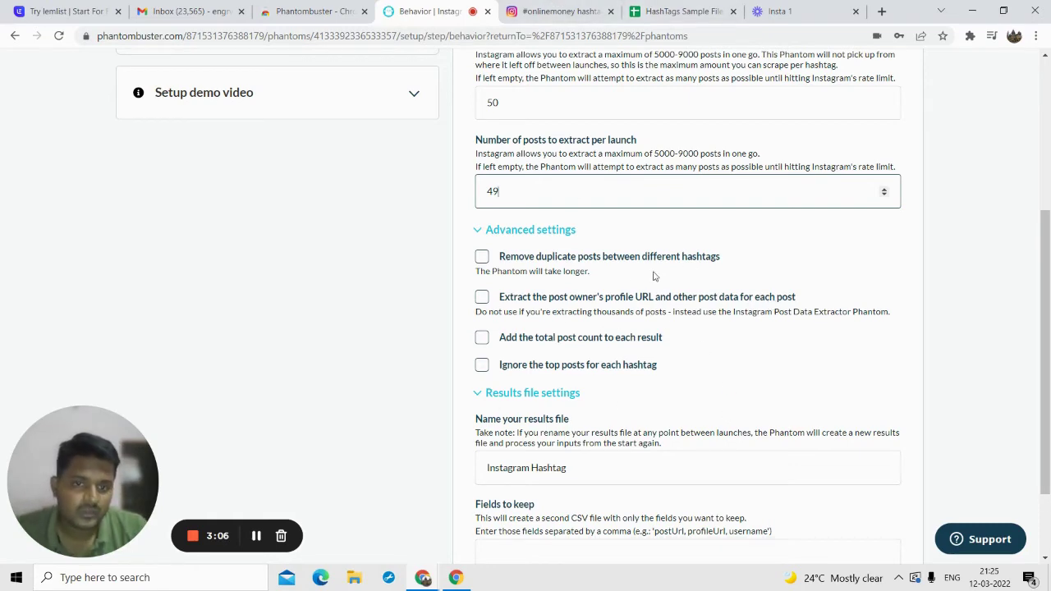
left_click(561, 11)
left_click(336, 319)
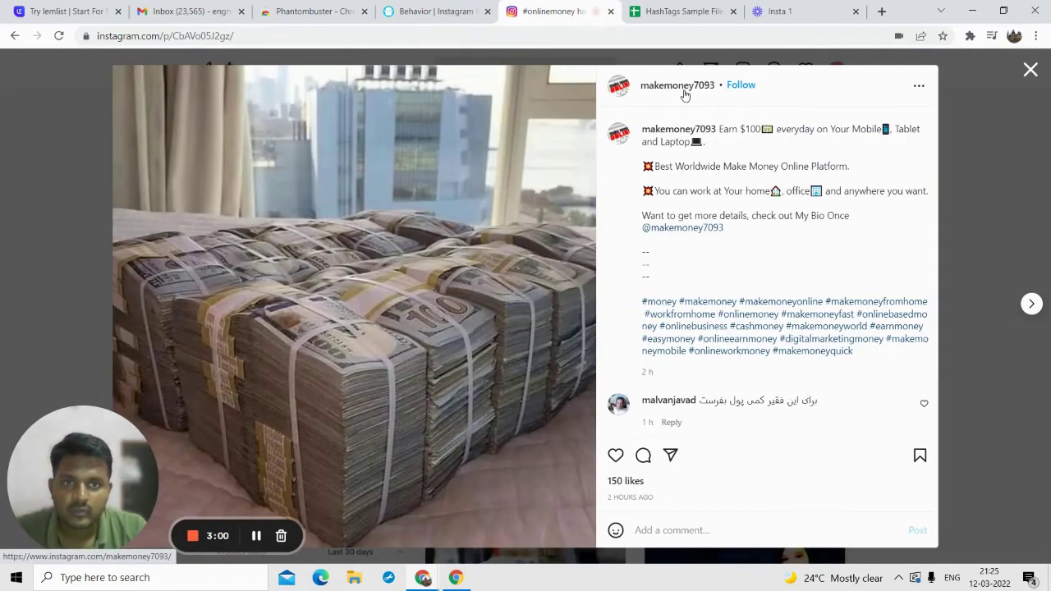
left_click(676, 93)
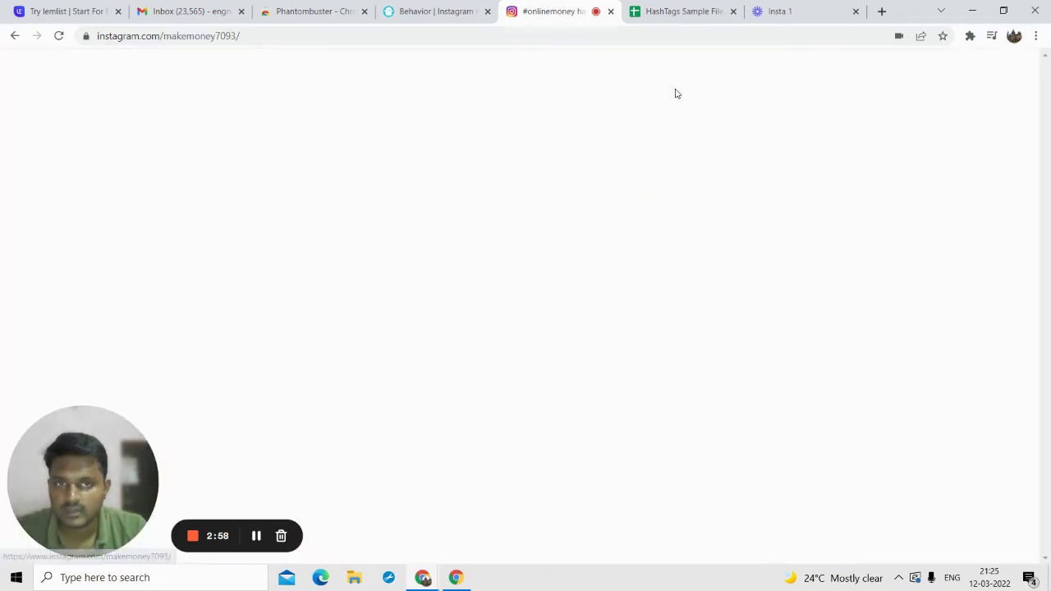
left_click(328, 37)
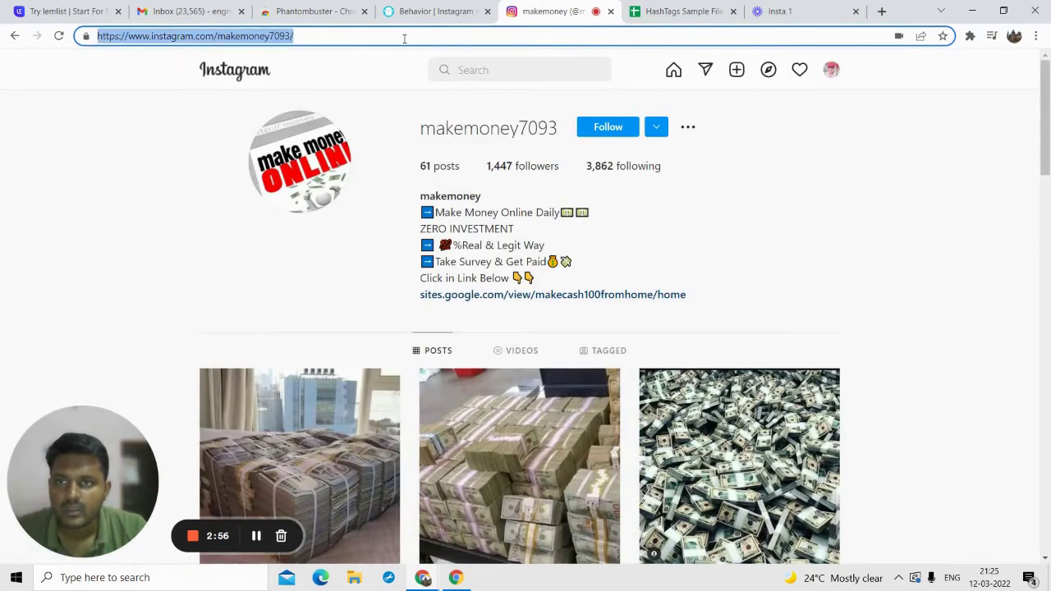
double_click(281, 37)
left_click(462, 8)
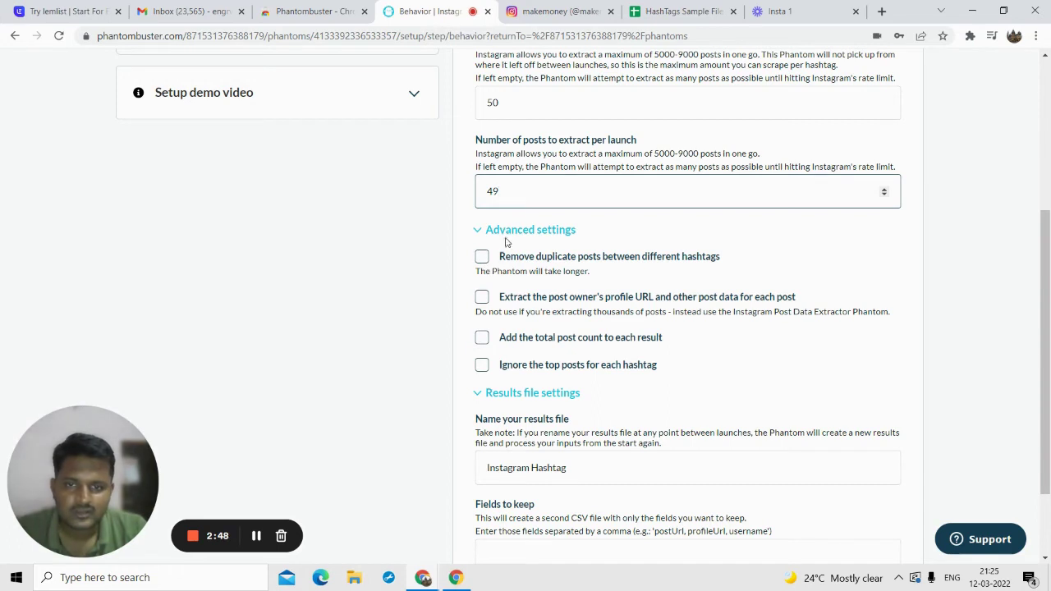
- Change the posts-per-launch value to 50
scroll(505, 242, "down", 1)
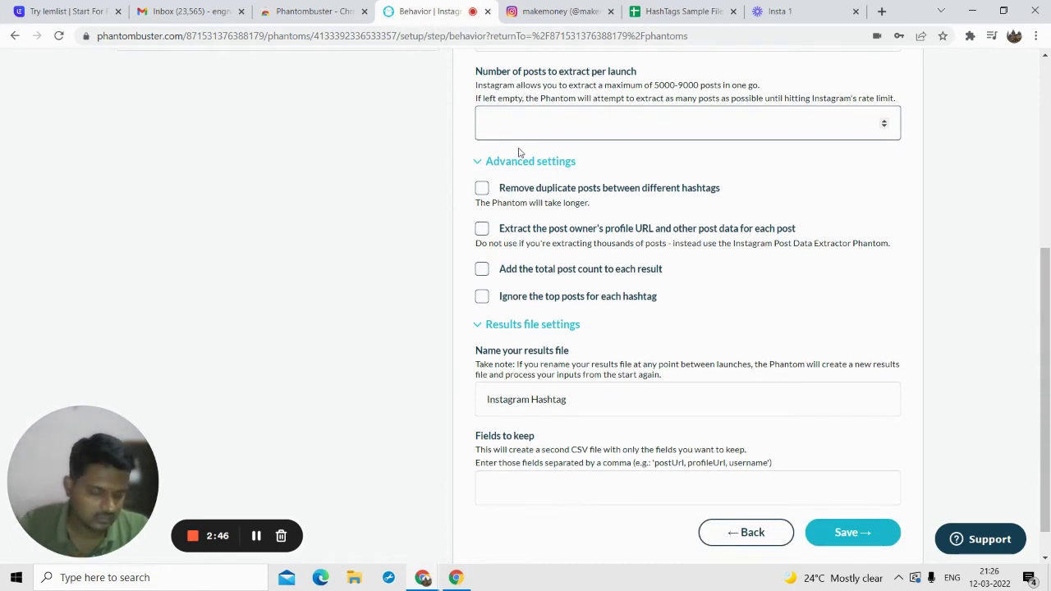
type("0")
scroll(577, 242, "down", 1)
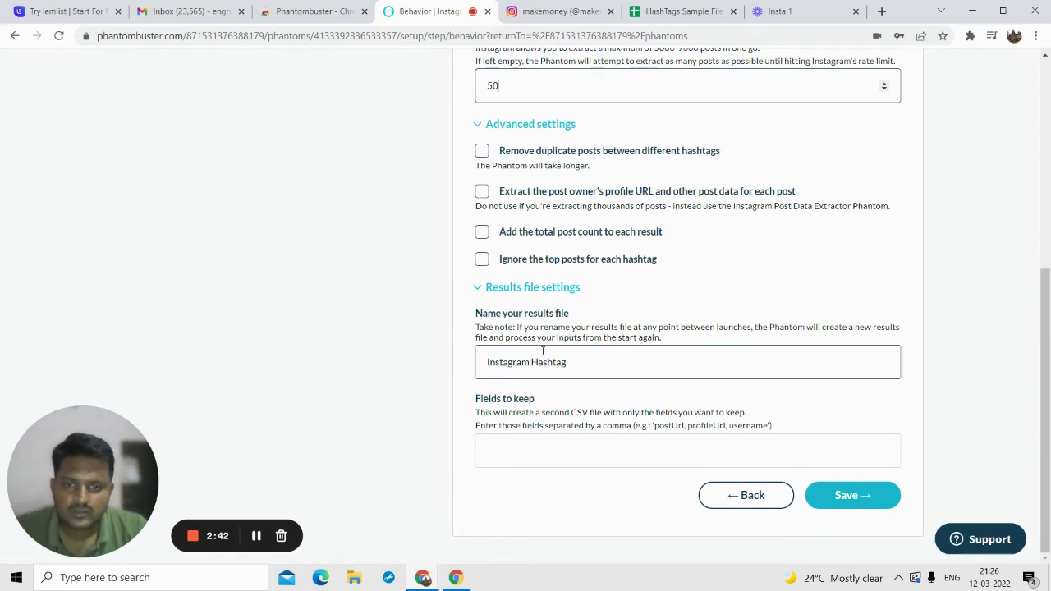
- Rename the results file to 'Instagram Hashtag Collector' and save the Behavior step
left_click(588, 365)
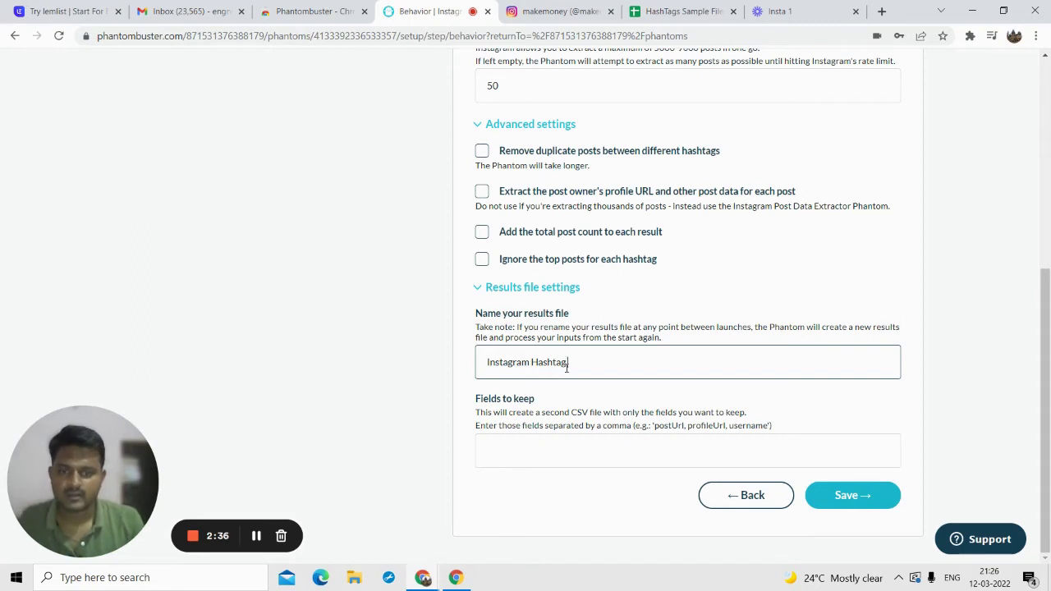
type("Collector")
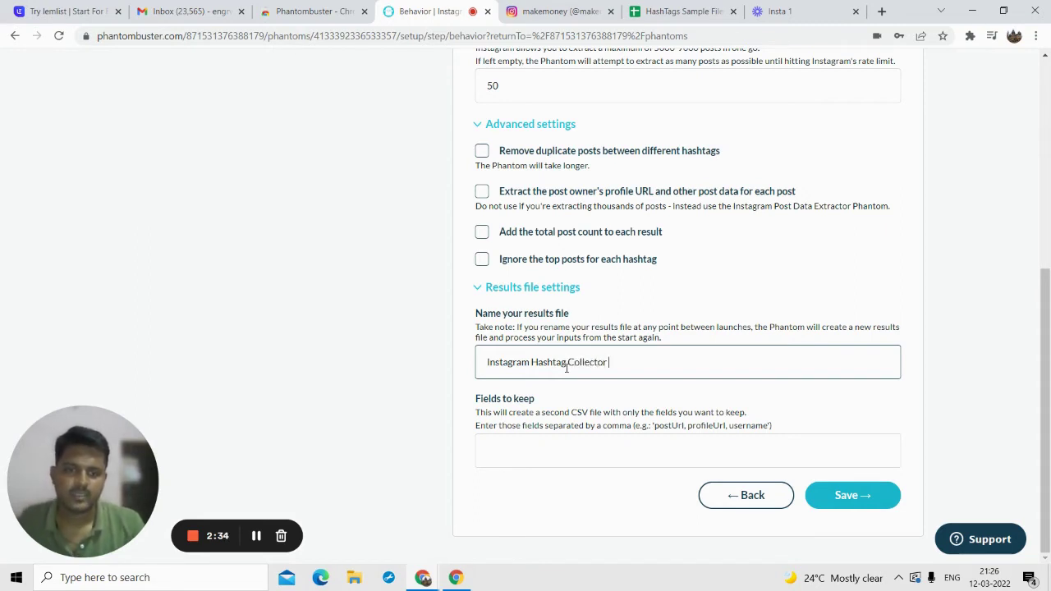
left_click(827, 491)
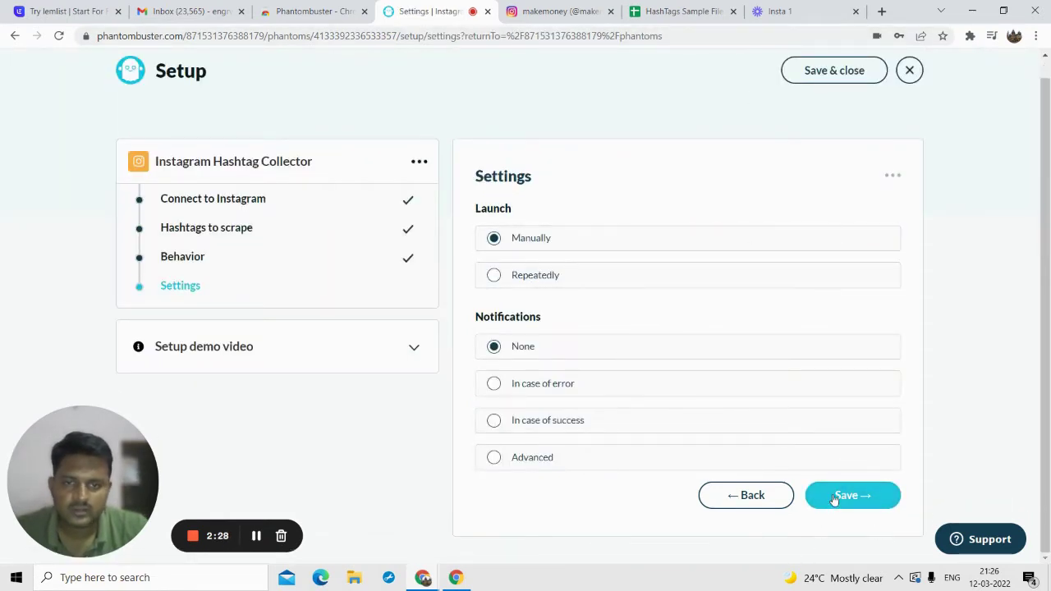
- Save the Settings step, open the Hashtag Collector's console from the Dashboard, and launch it
left_click(834, 497)
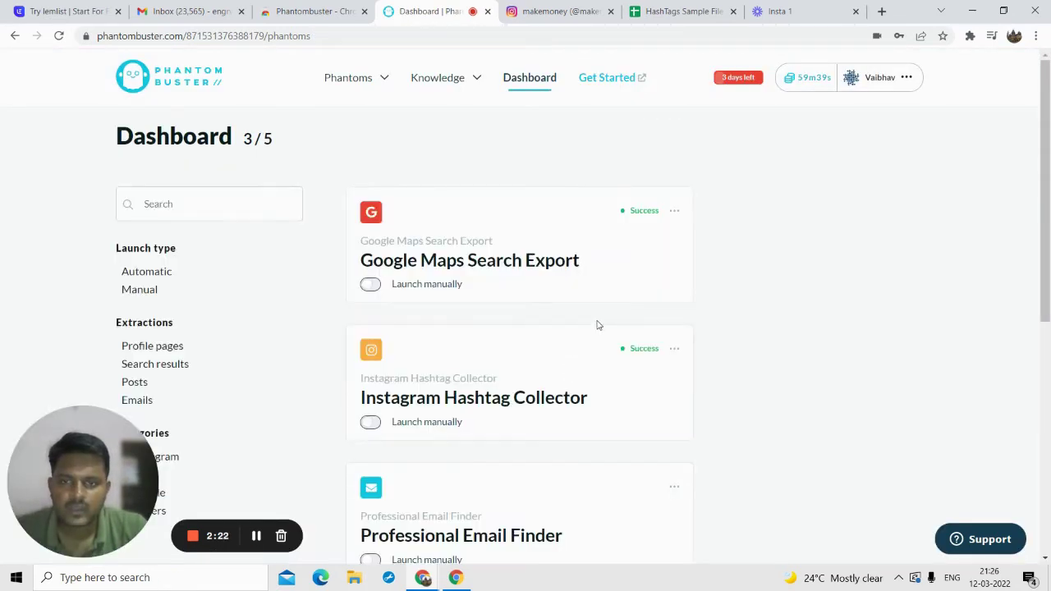
scroll(596, 324, "down", 1)
left_click(675, 282)
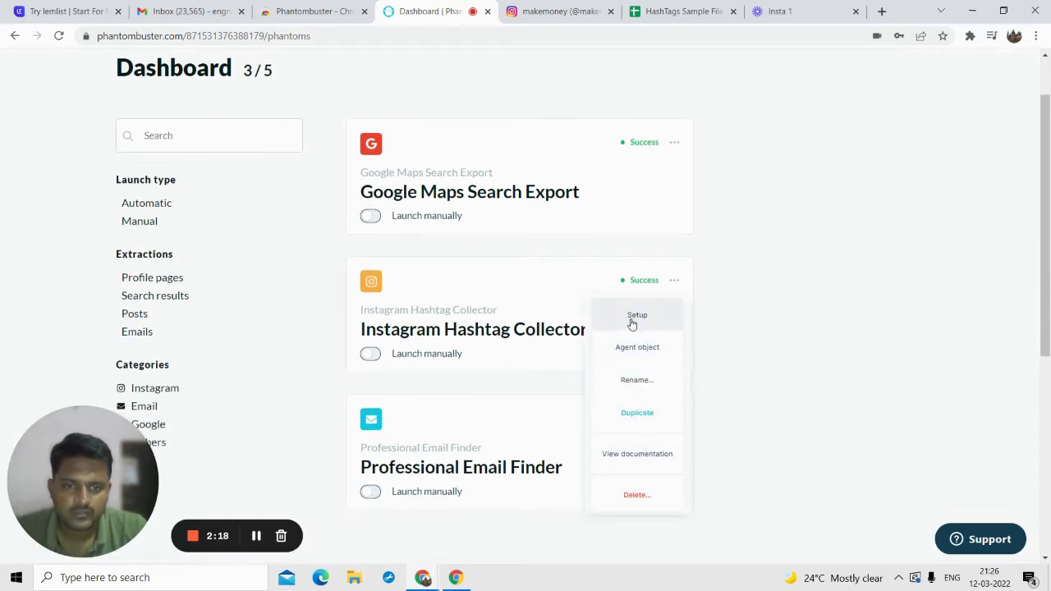
left_click(481, 325)
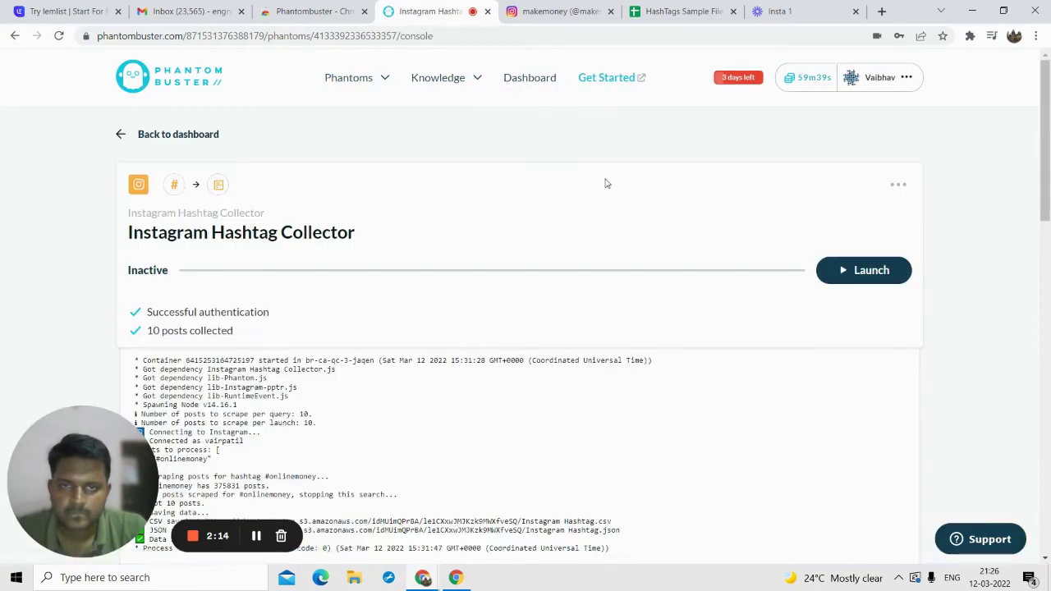
left_click(846, 271)
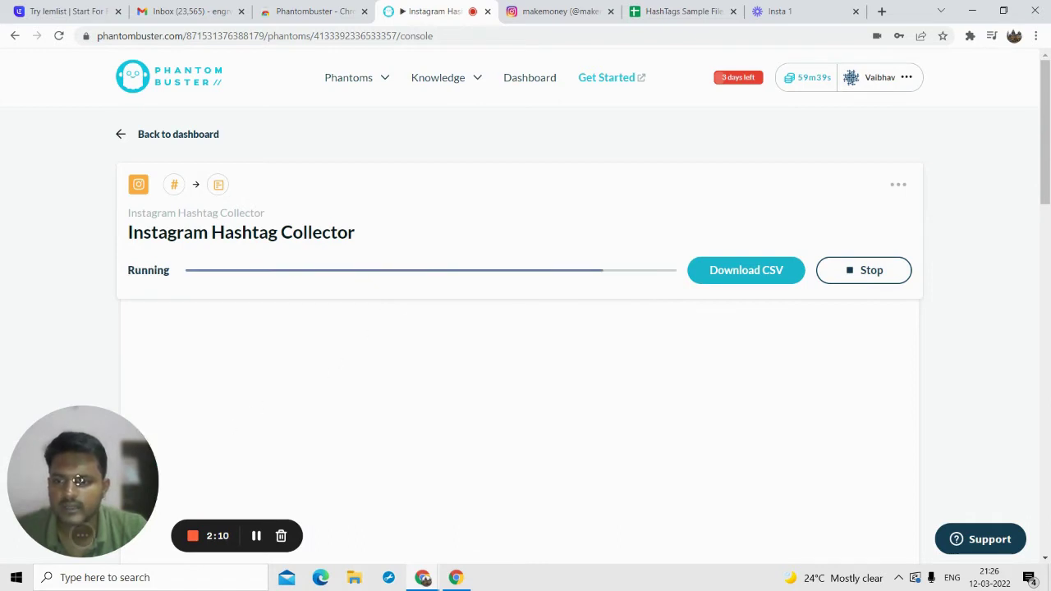
- Follow the run log, checking the #onlinemoney input, total post count and posts-scraped lines
left_click_drag(82, 481, 956, 454)
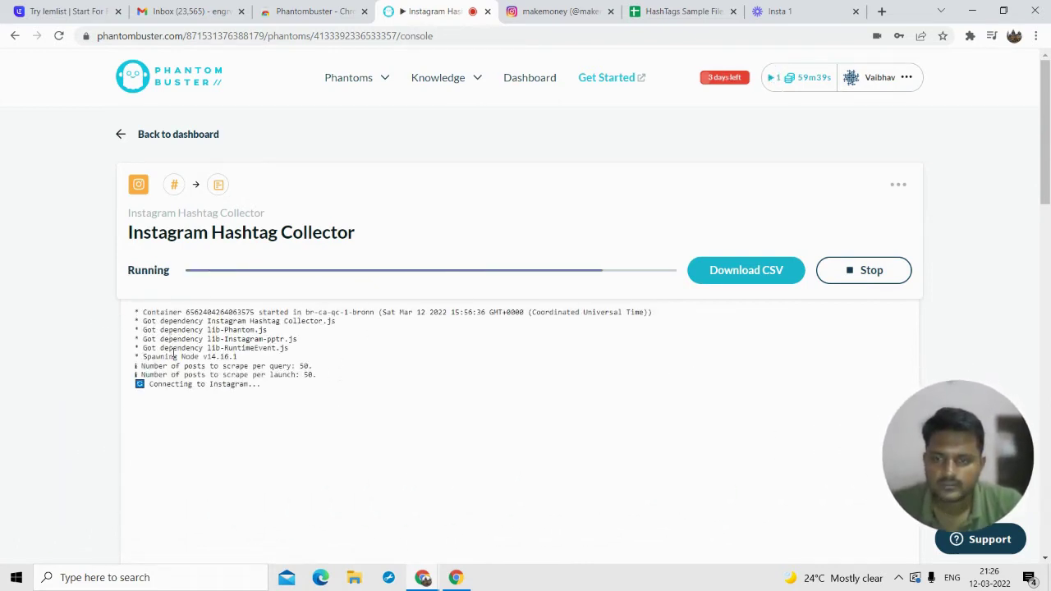
scroll(173, 362, "down", 1)
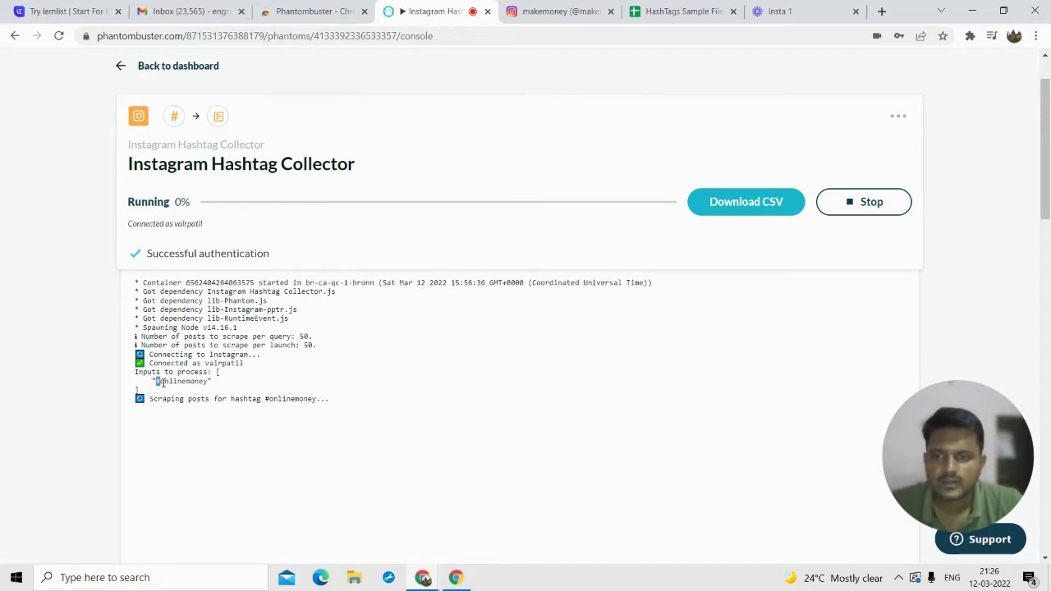
left_click_drag(163, 383, 208, 383)
scroll(236, 406, "down", 1)
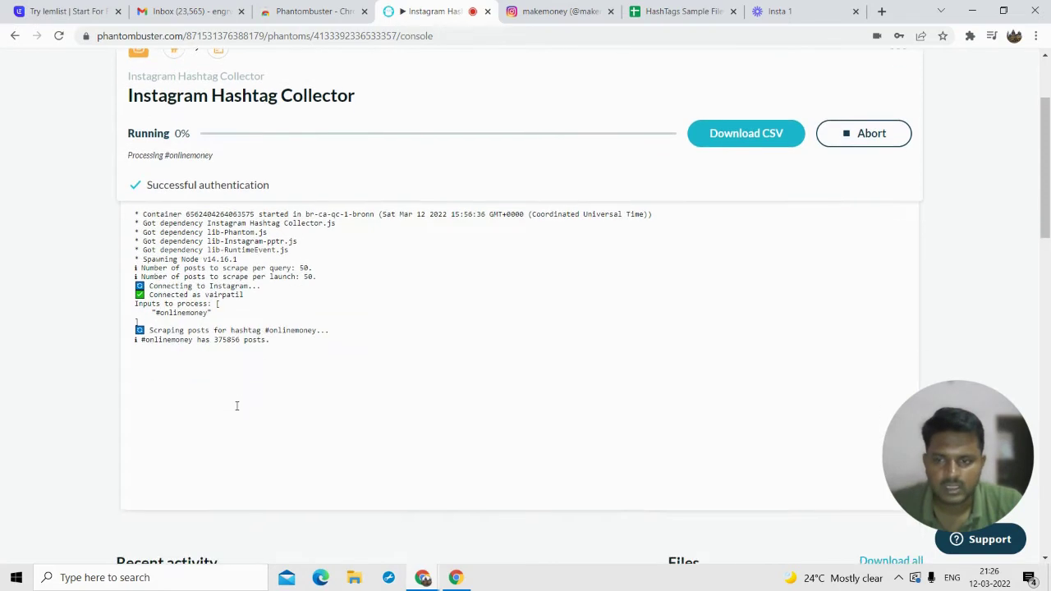
left_click_drag(214, 339, 244, 342)
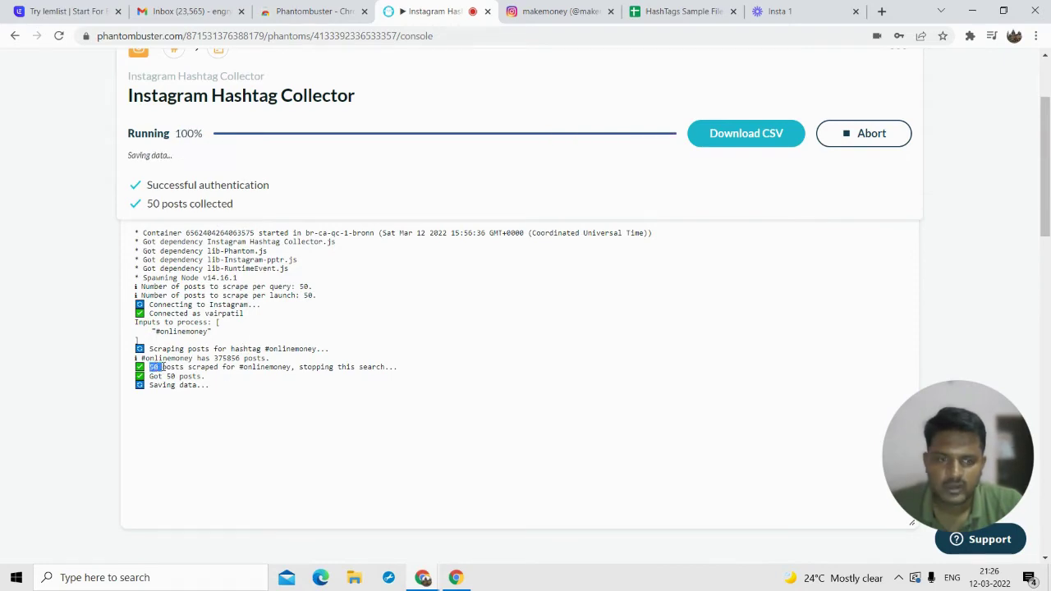
left_click_drag(162, 367, 212, 368)
scroll(244, 358, "down", 1)
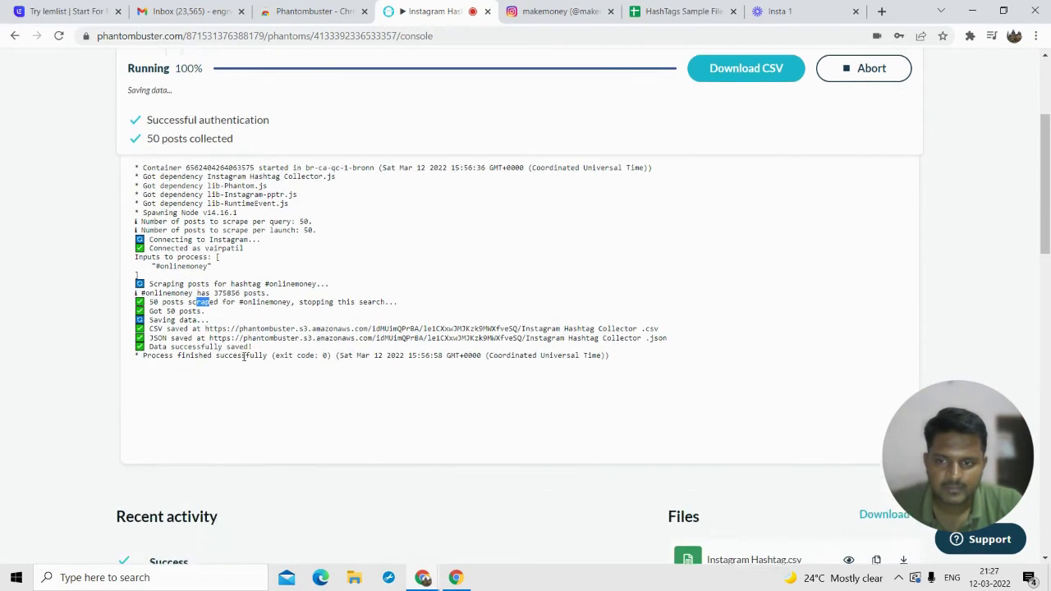
scroll(353, 335, "up", 2)
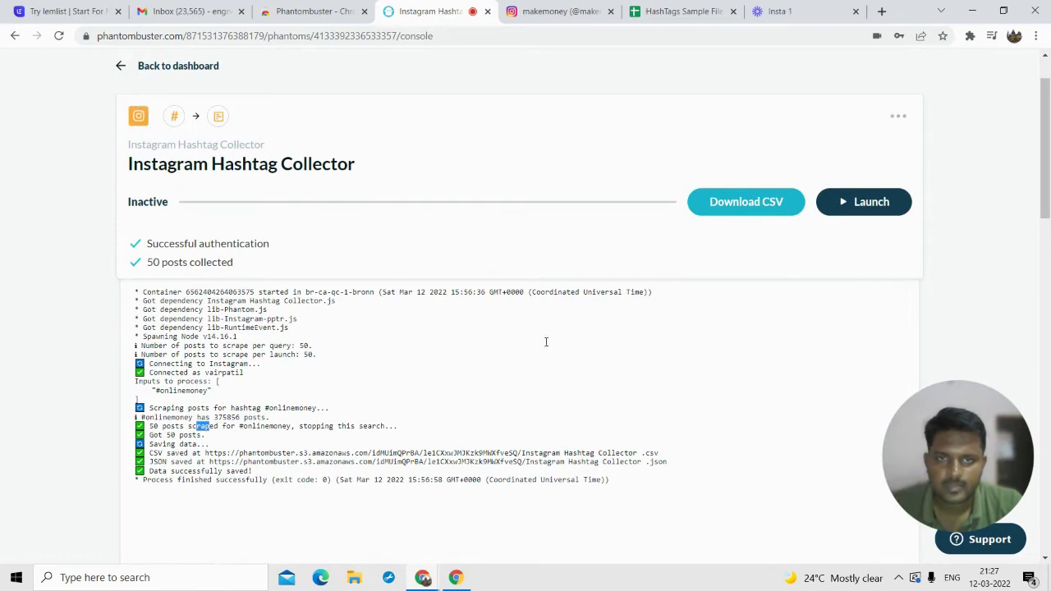
scroll(464, 397, "down", 4)
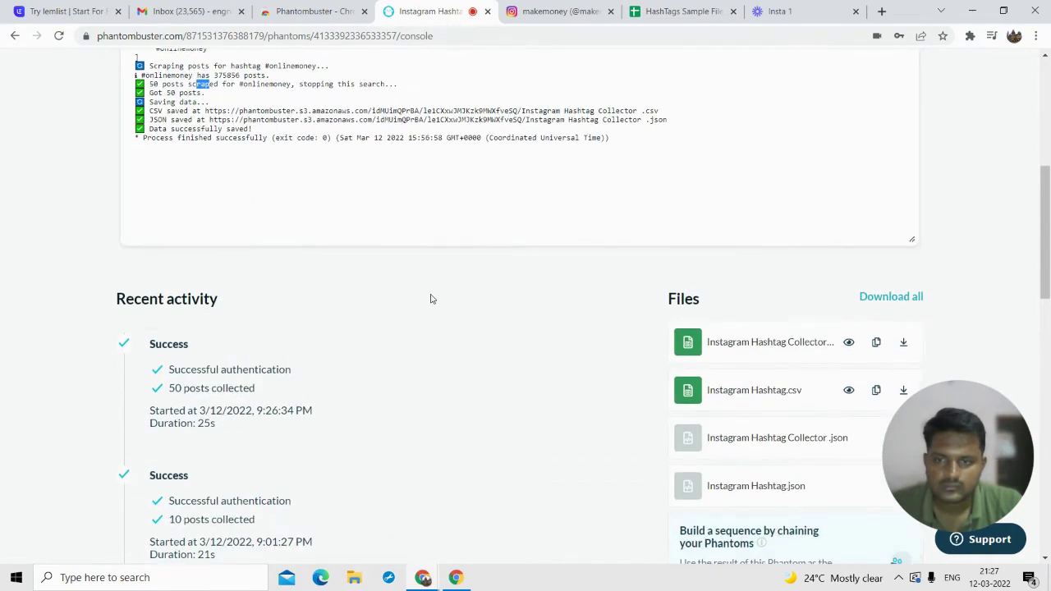
- Download the newest Hashtag Collector results CSV (50 posts) and switch to the HashTags Sample File sheet
scroll(429, 298, "down", 1)
left_click_drag(168, 319, 255, 320)
left_click_drag(947, 483, 98, 460)
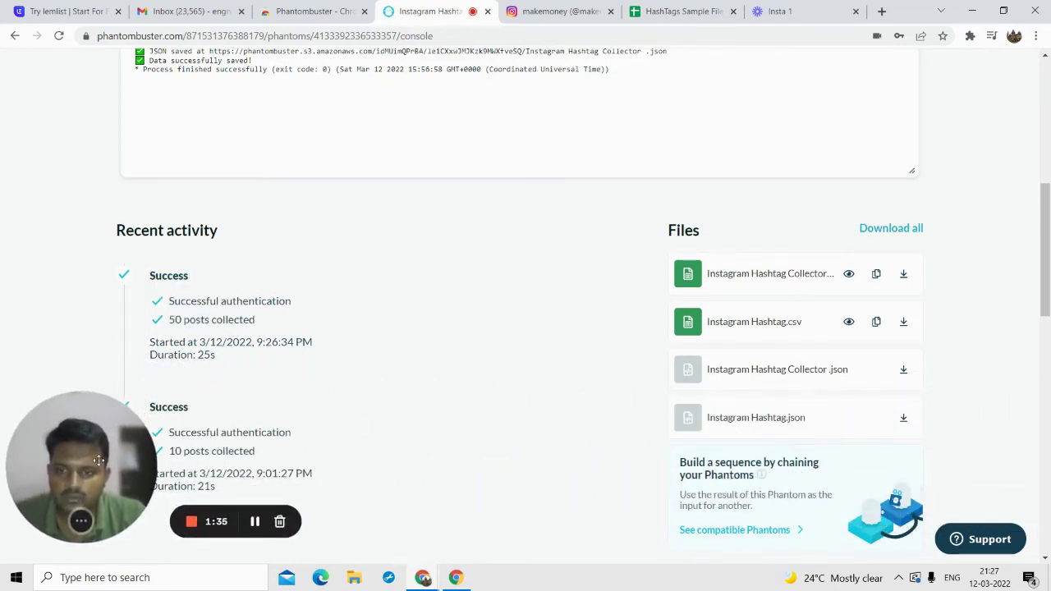
left_click(903, 274)
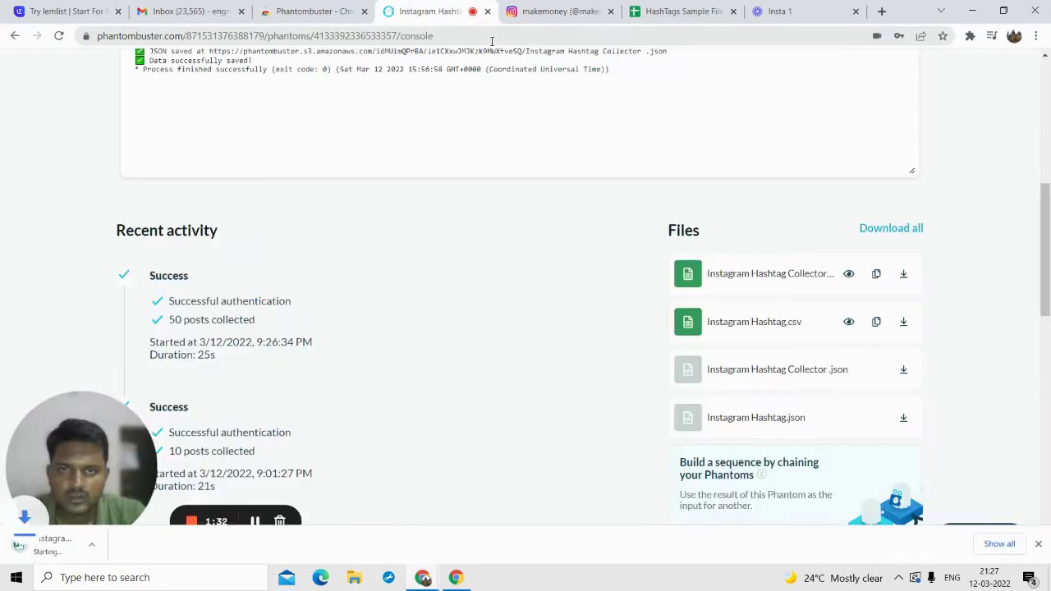
left_click(682, 11)
- Upload the downloaded results CSV through File > Open > Upload so it opens as a new spreadsheet
left_click(56, 82)
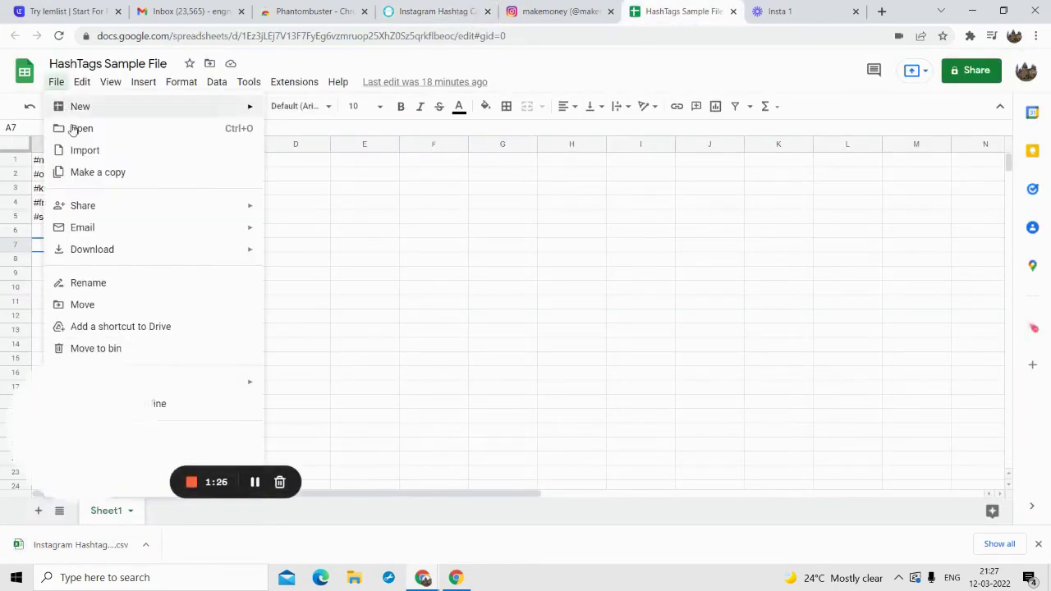
left_click(81, 128)
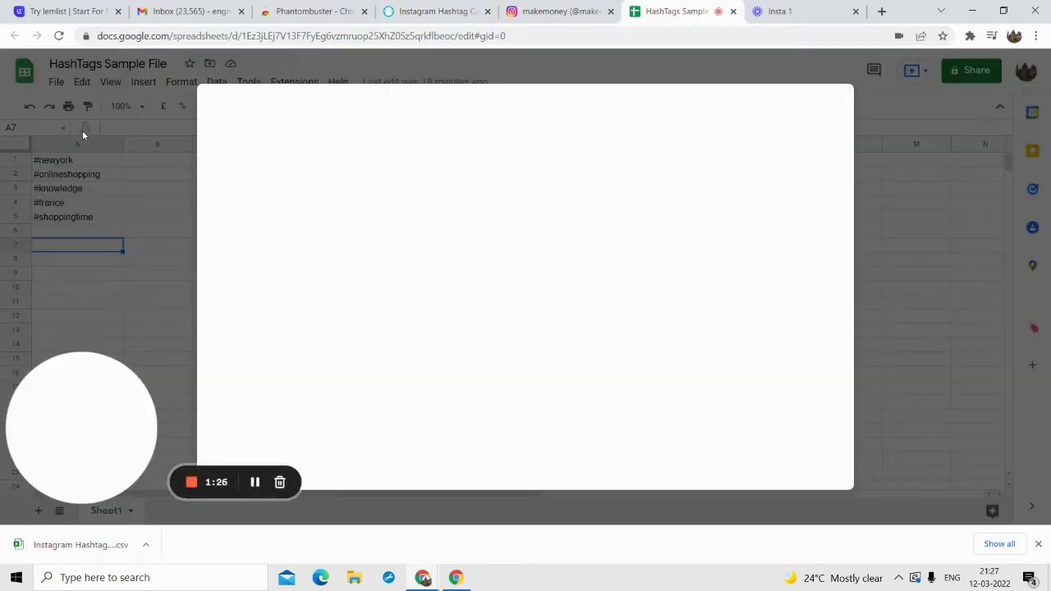
left_click(521, 140)
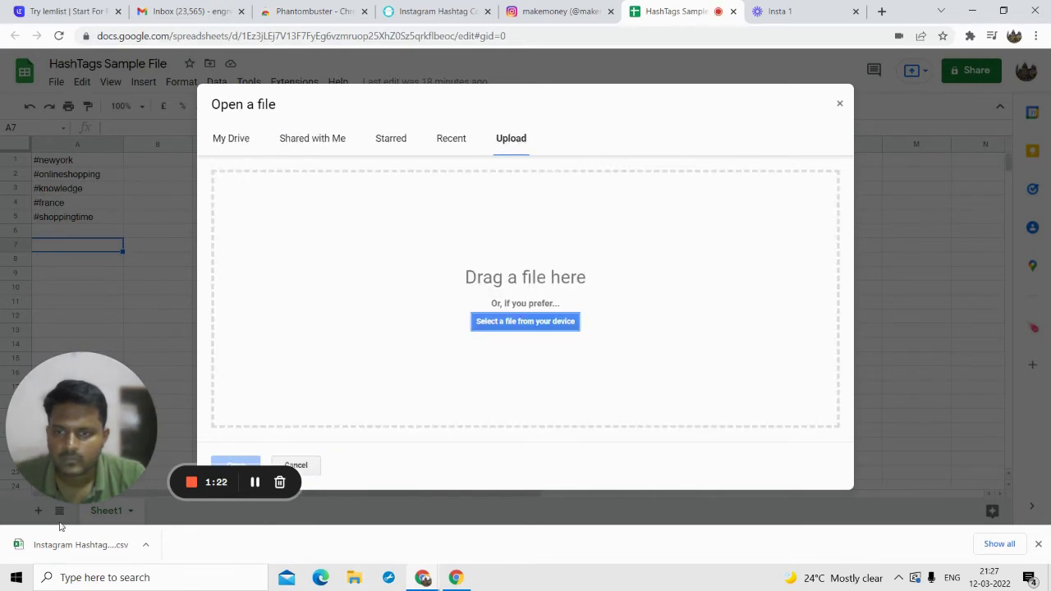
left_click_drag(78, 544, 498, 324)
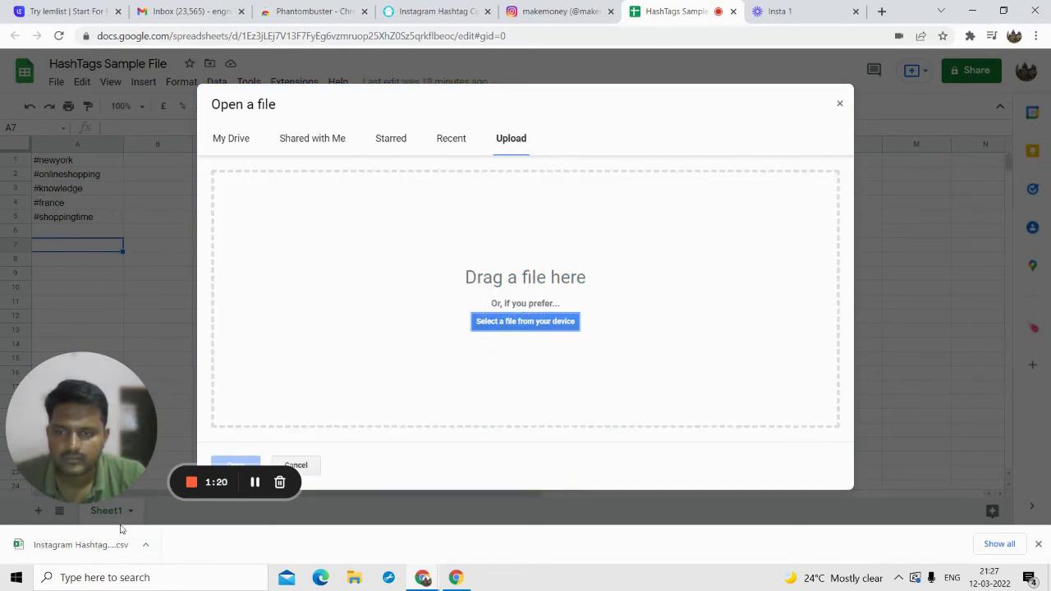
left_click_drag(82, 545, 501, 339)
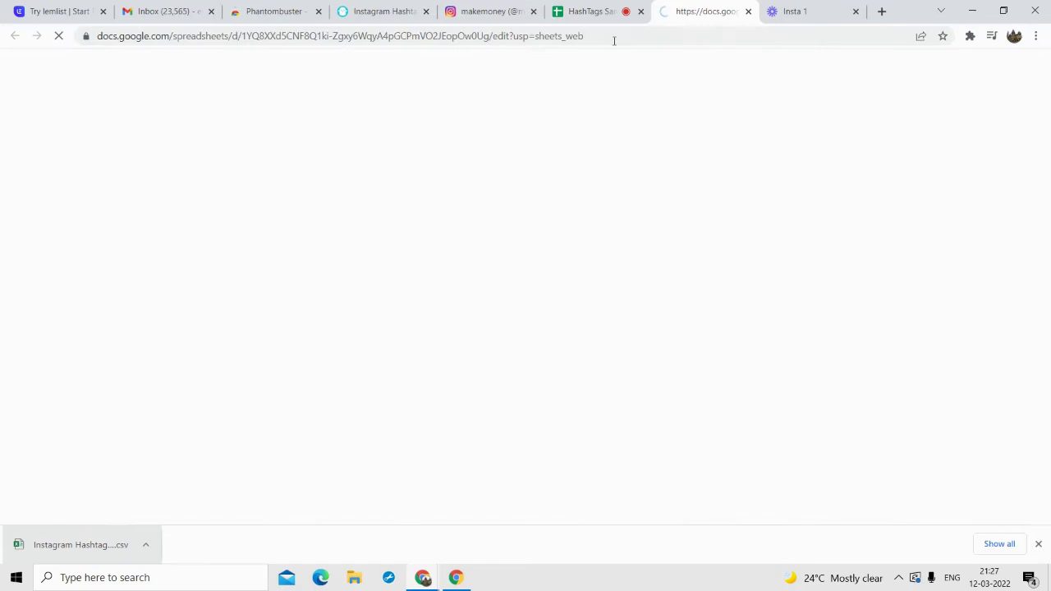
double_click(612, 36)
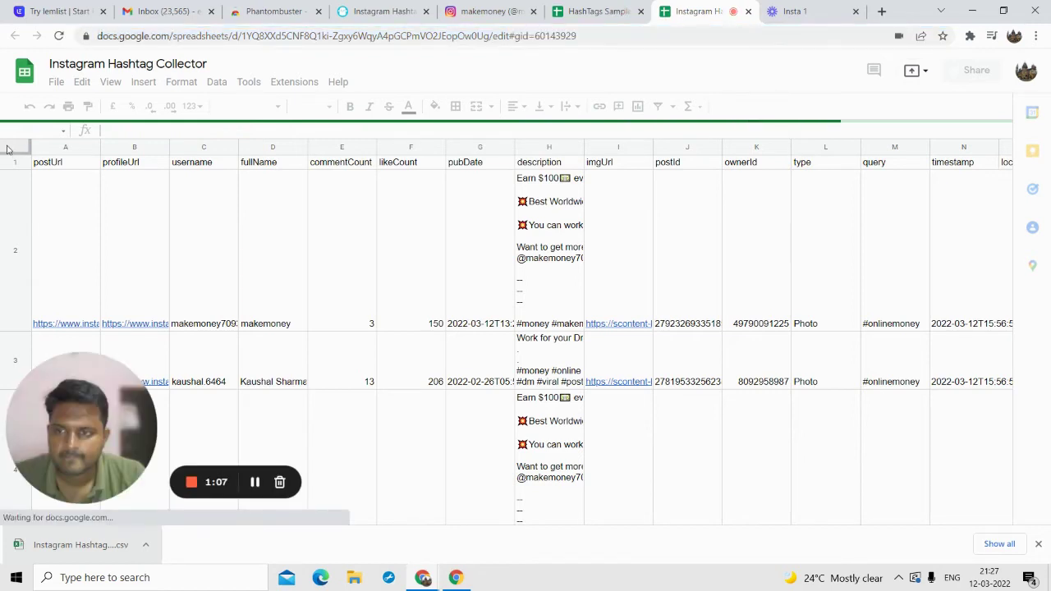
- Give all rows a uniform short height, clip overflowing text, and bold the header row
key("ctrl+a")
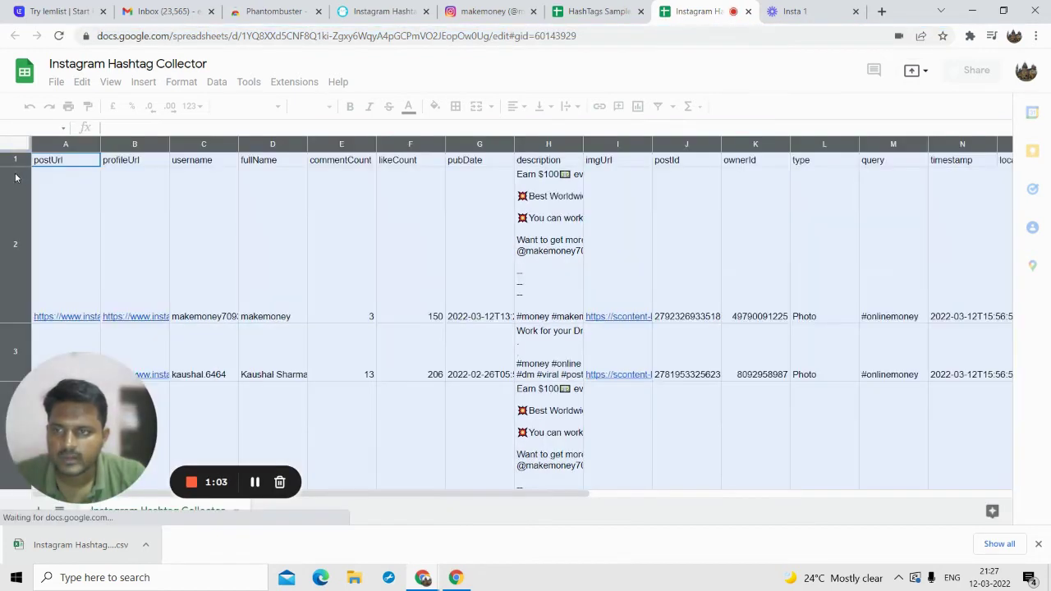
left_click_drag(19, 163, 18, 173)
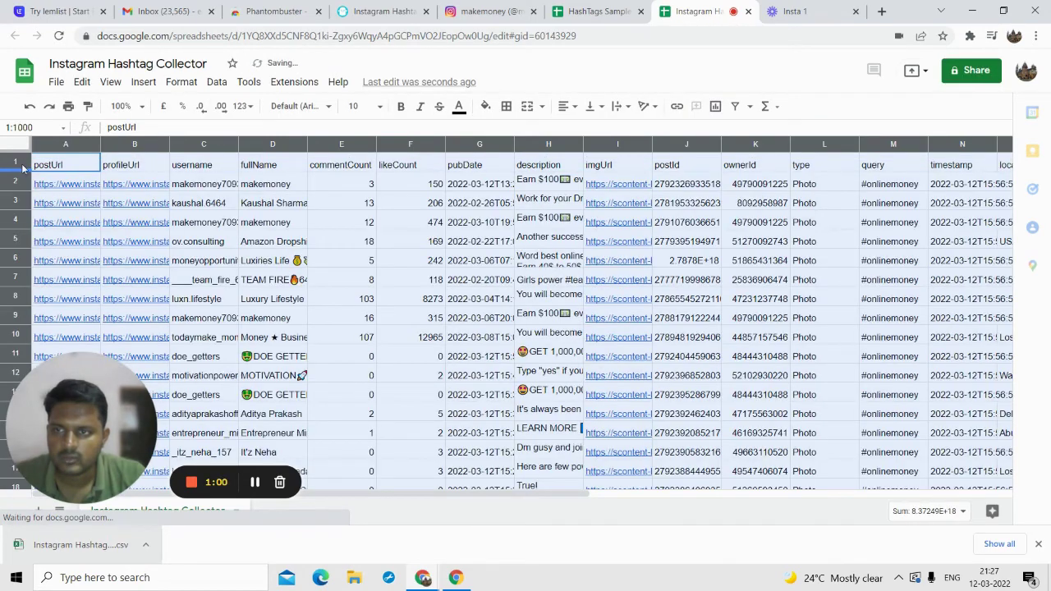
left_click(620, 105)
left_click(651, 129)
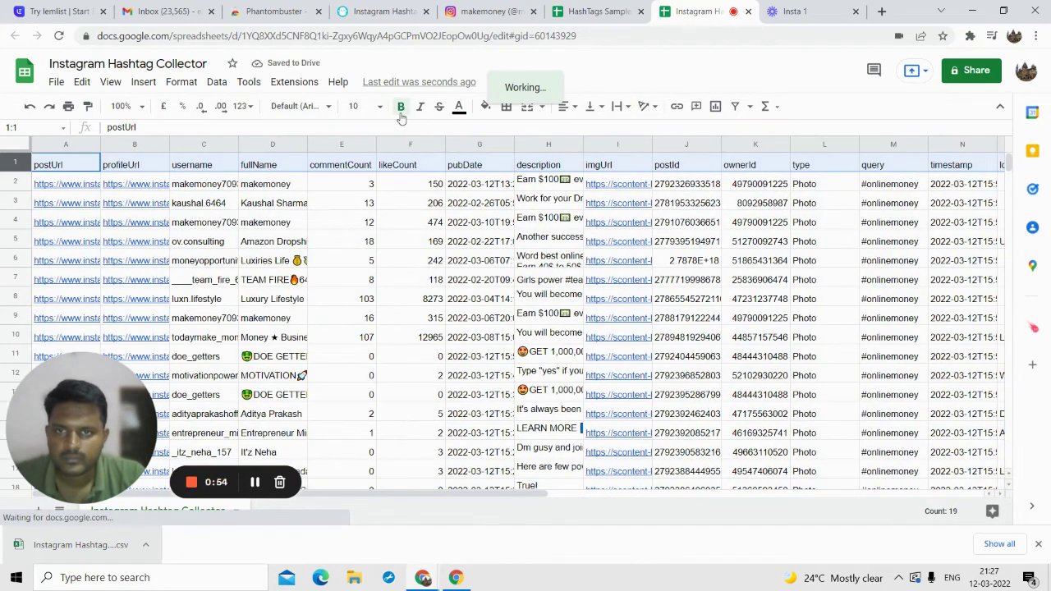
left_click(401, 106)
- Freeze the header row and widen the postUrl and commentCount columns, then view H2's full description
left_click(110, 81)
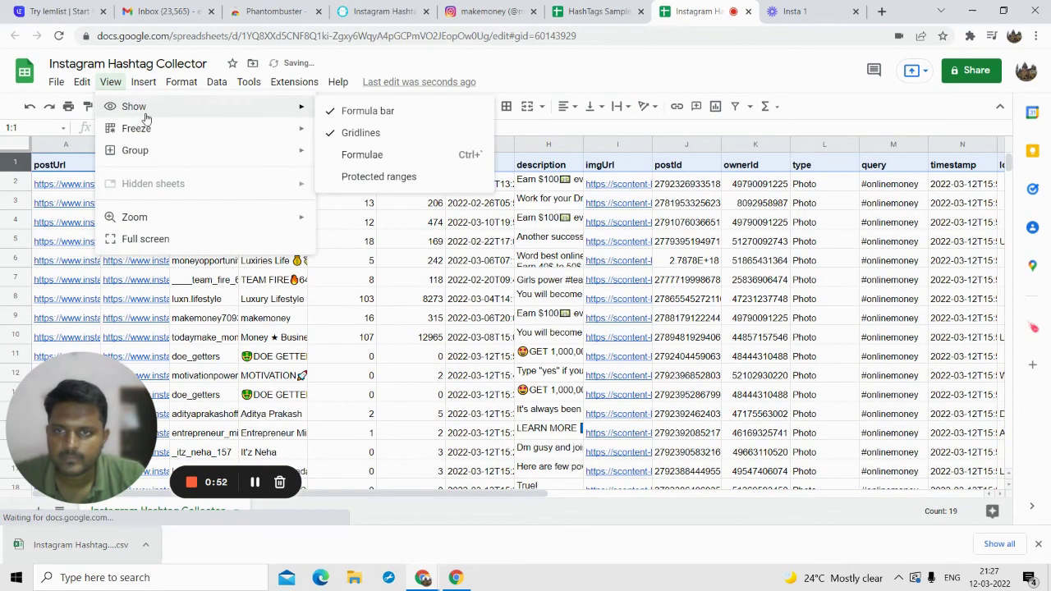
mouse_move(137, 128)
left_click(339, 154)
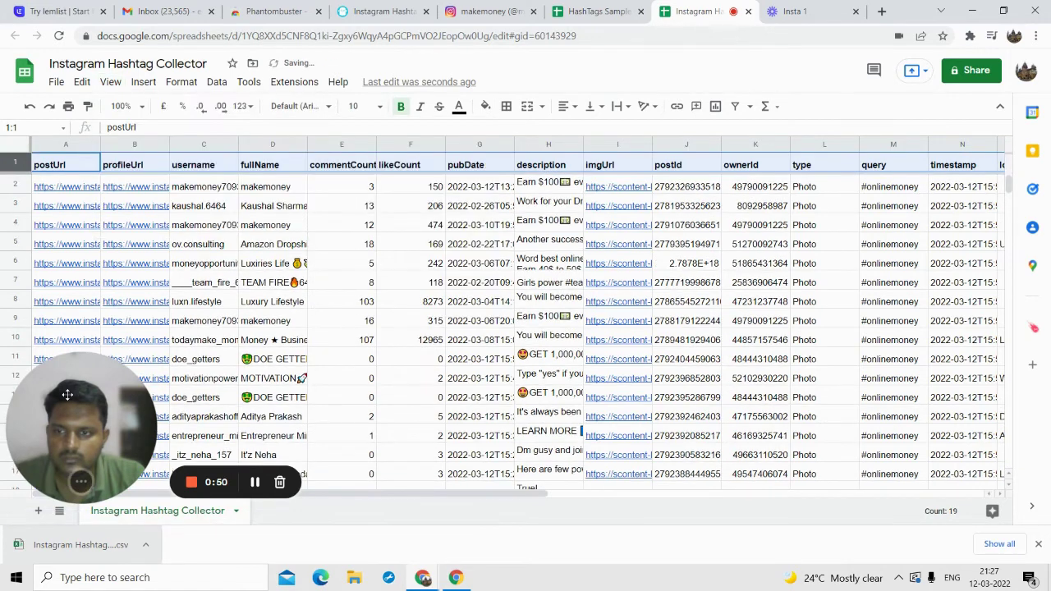
left_click_drag(82, 427, 862, 403)
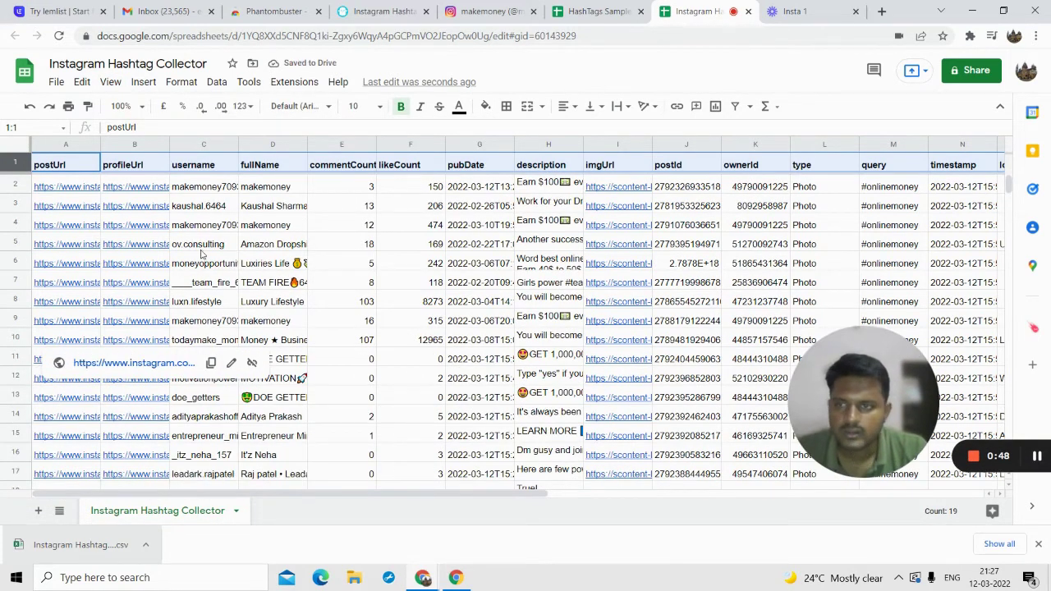
left_click_drag(100, 145, 186, 152)
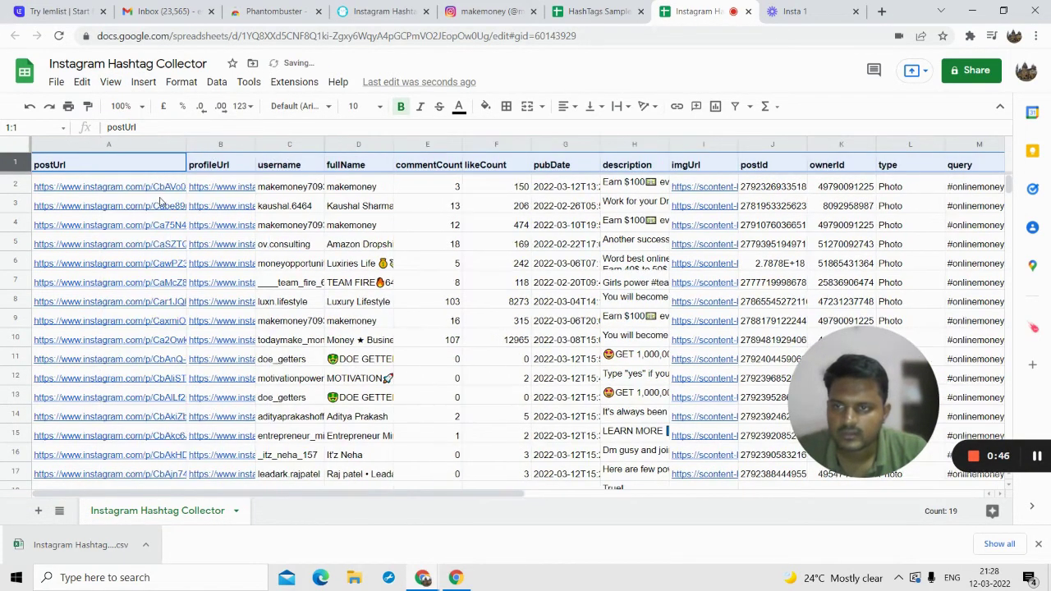
mouse_move(220, 191)
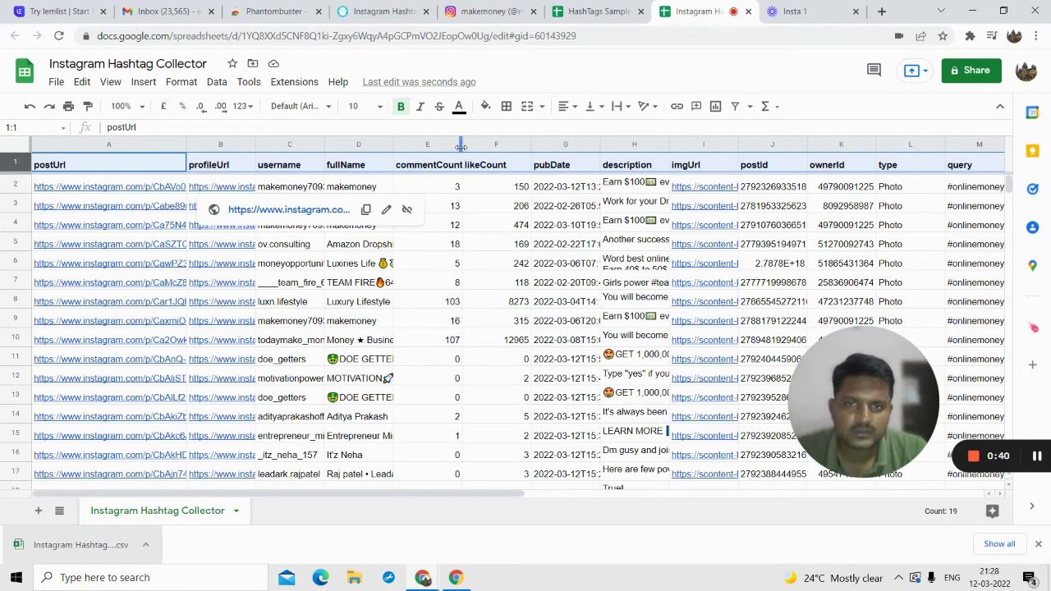
left_click_drag(462, 145, 495, 144)
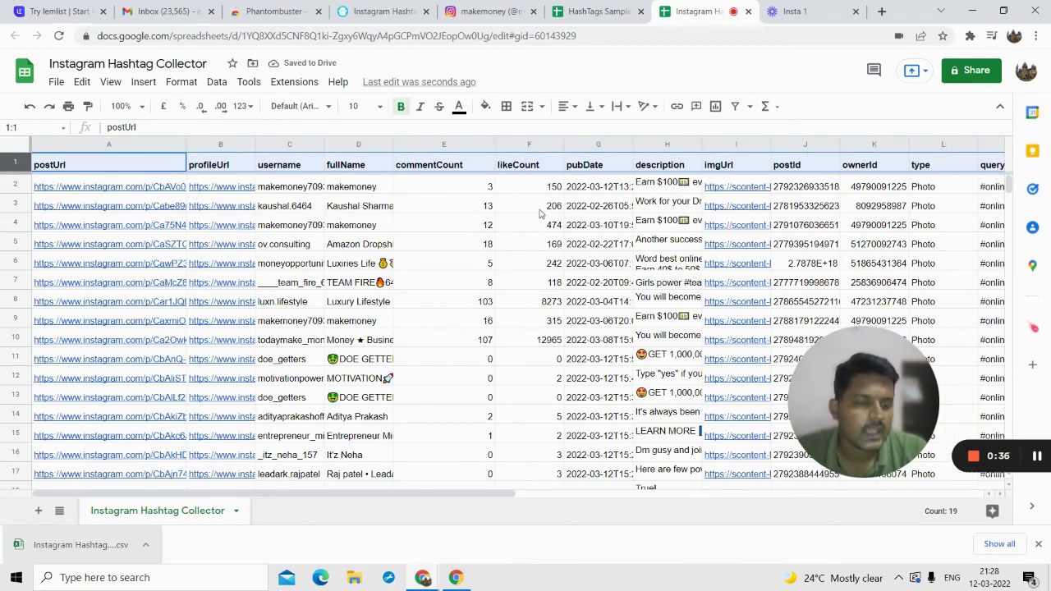
left_click_drag(825, 355, 312, 361)
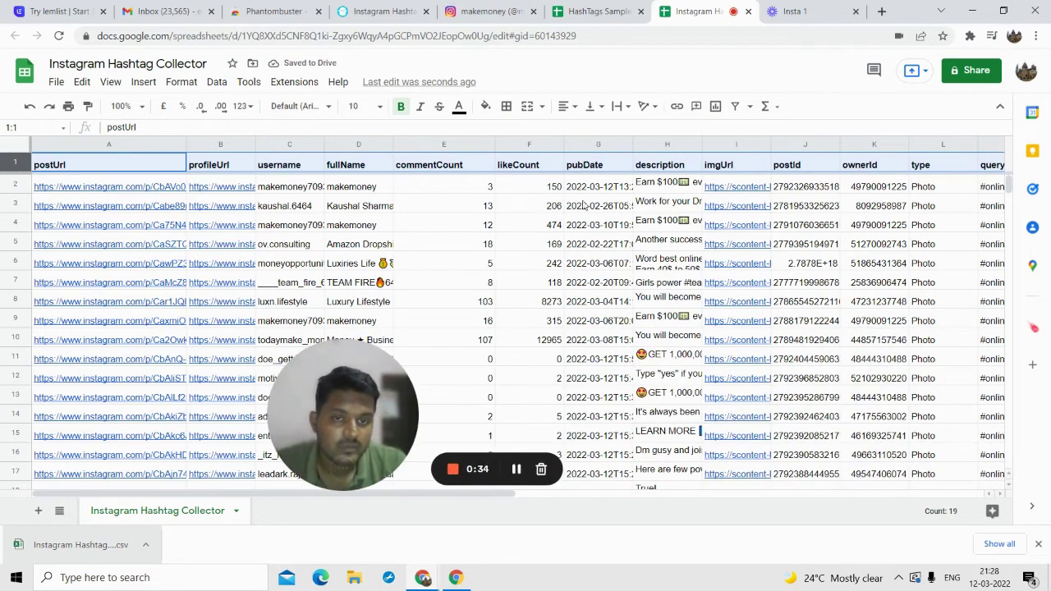
triple_click(666, 186)
- Open the first post's image link from cell I2 in a new tab
left_click(602, 228)
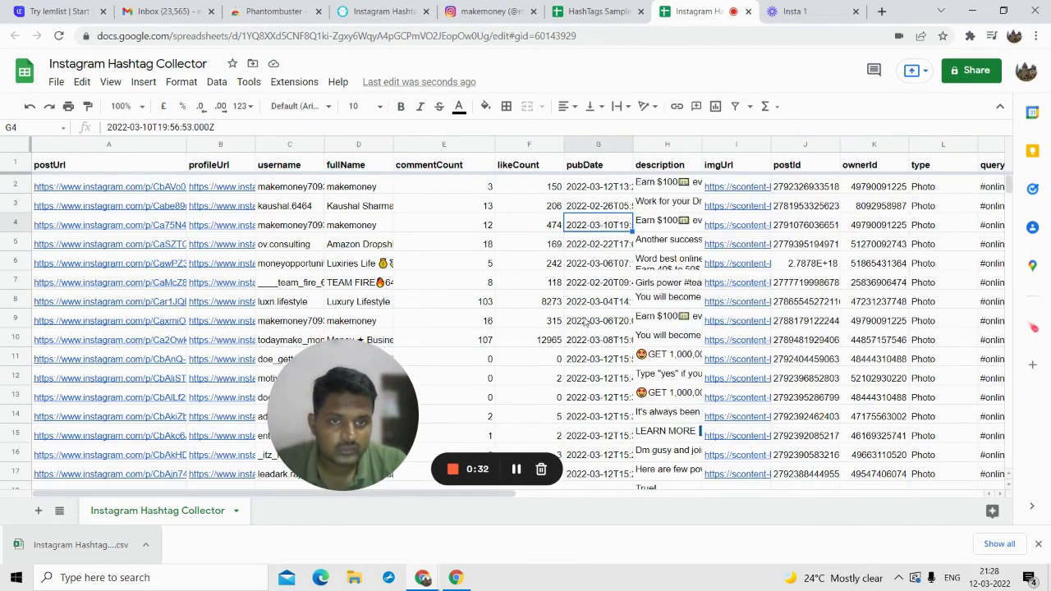
left_click(733, 189)
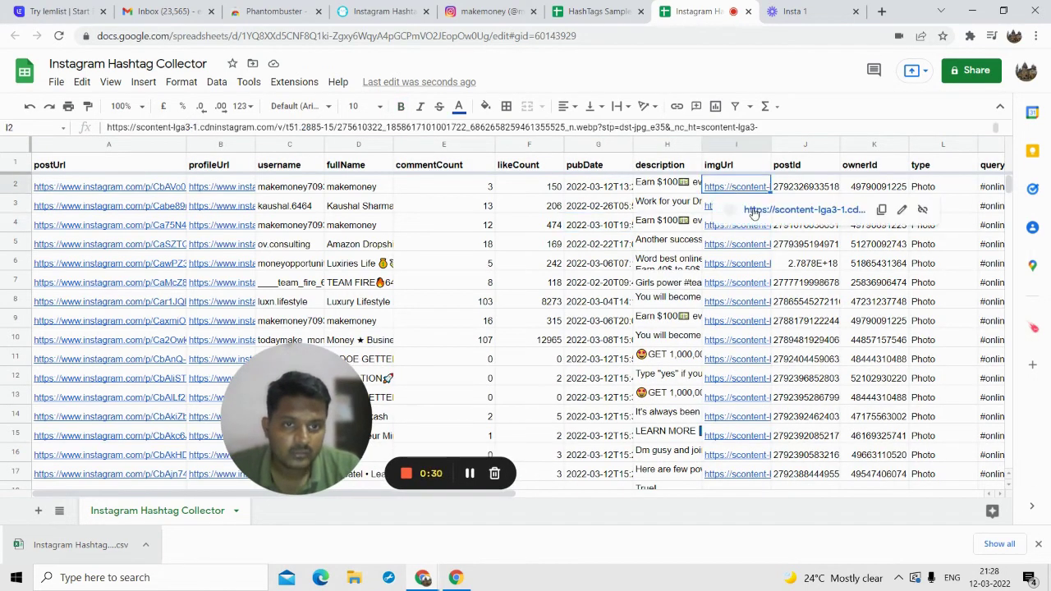
left_click(743, 208)
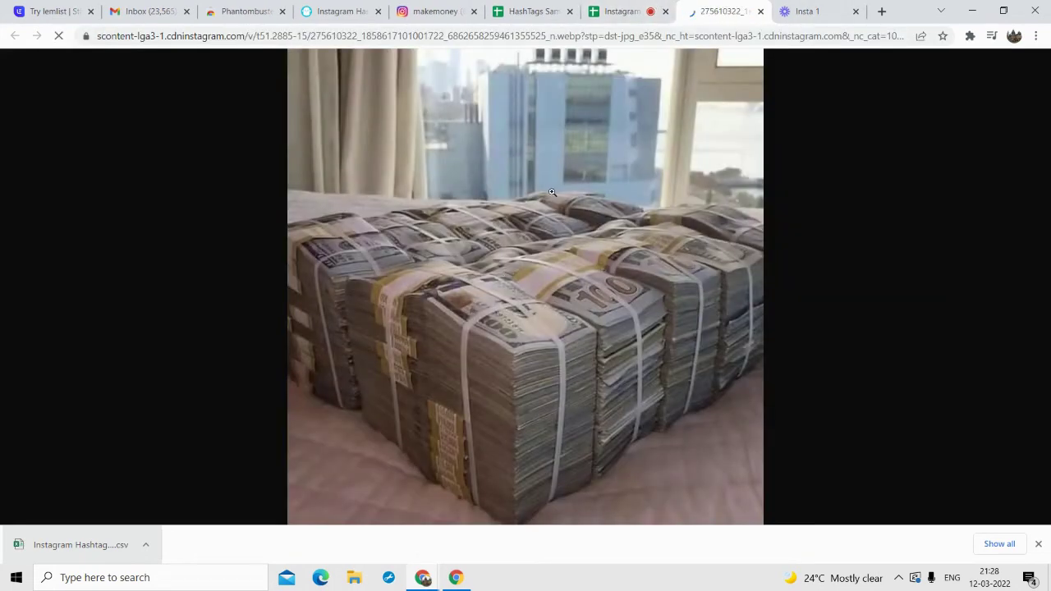
- Return to the results sheet and scroll across the remaining result columns
left_click(621, 11)
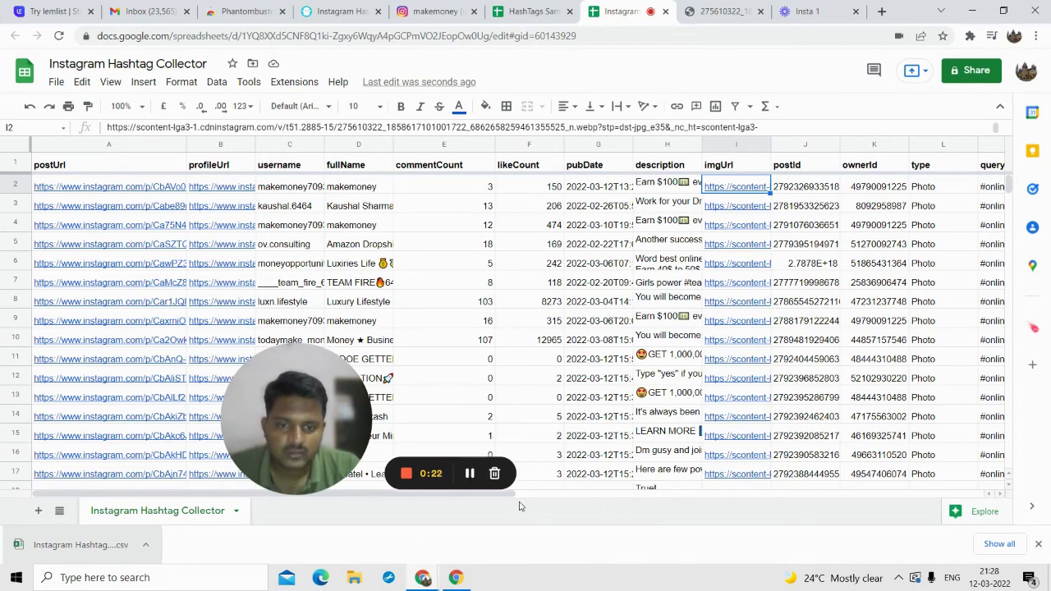
scroll(493, 501, "right", 4)
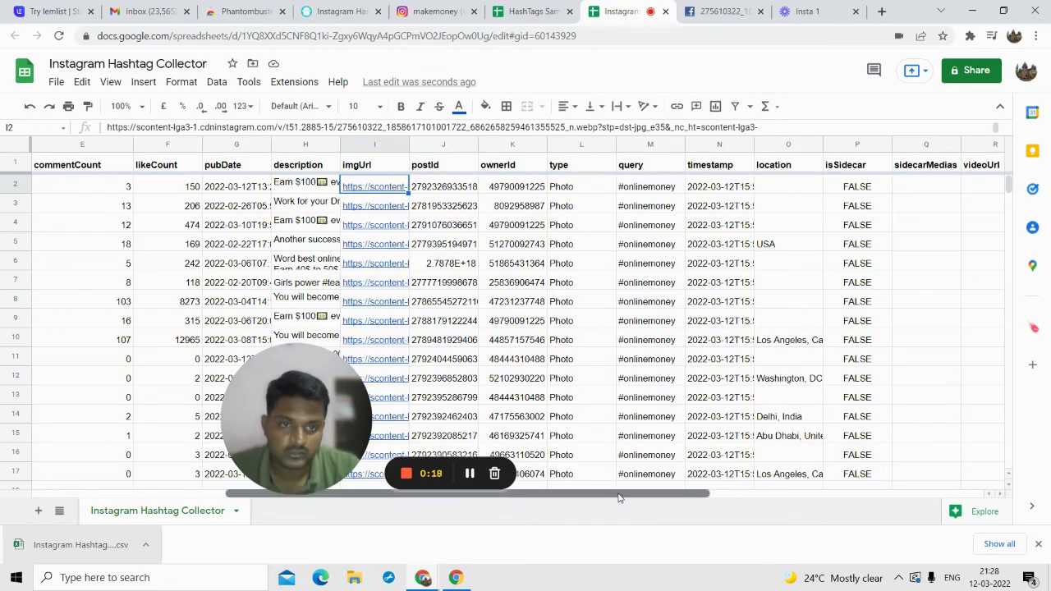
left_click_drag(611, 496, 681, 503)
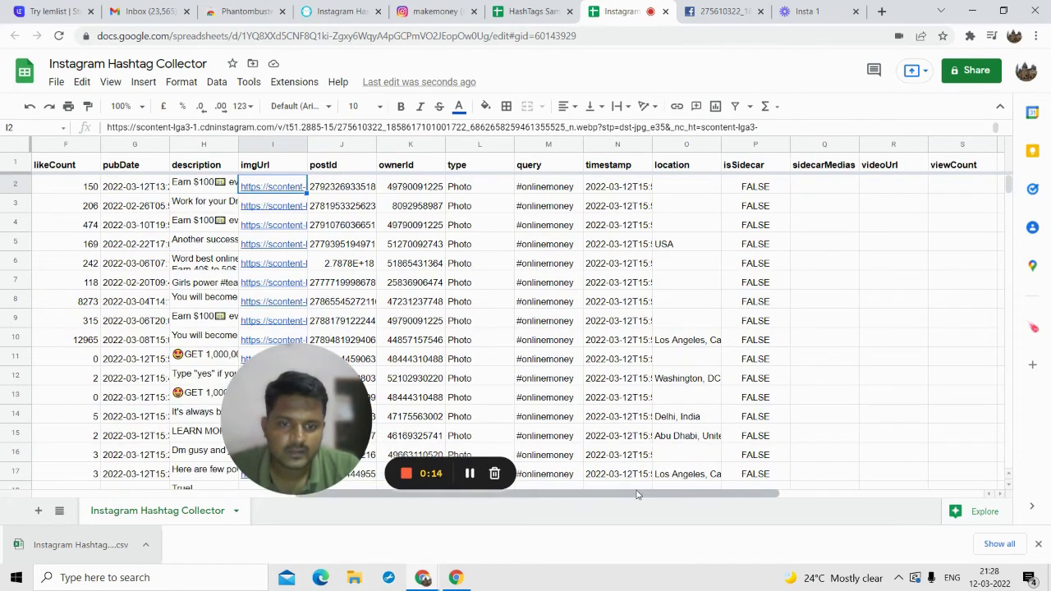
left_click_drag(629, 496, 415, 459)
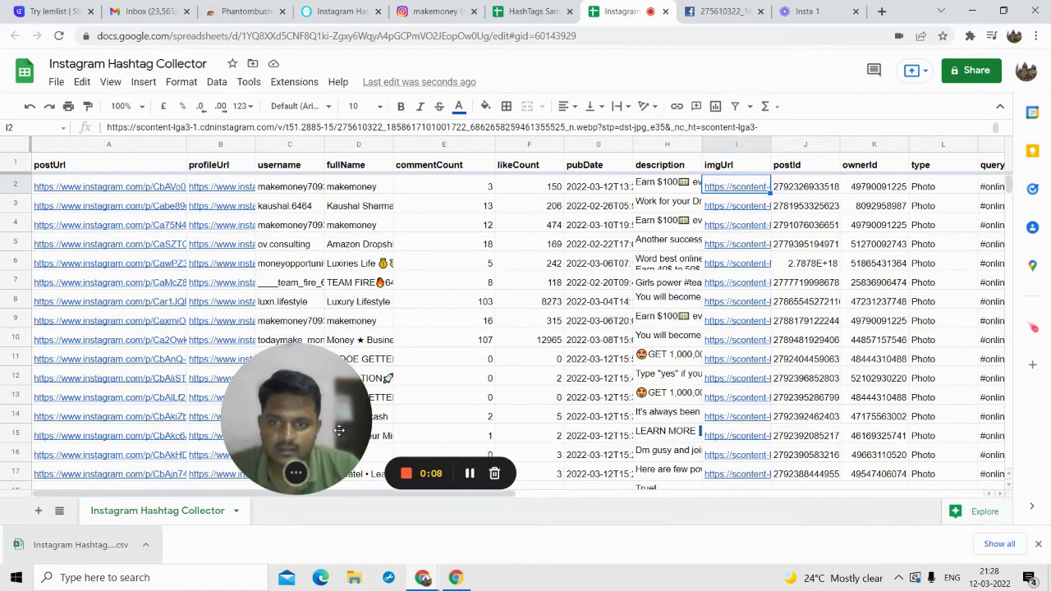
left_click(469, 474)
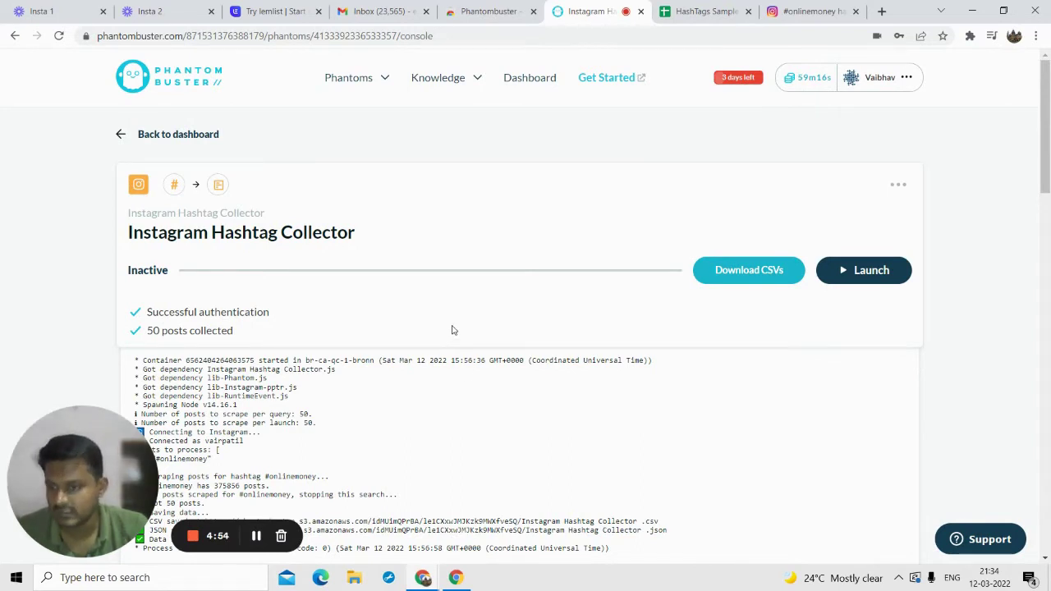
- Bring up the HashTags Sample File sheet listing #newyork through #shoppingtime
left_click(711, 9)
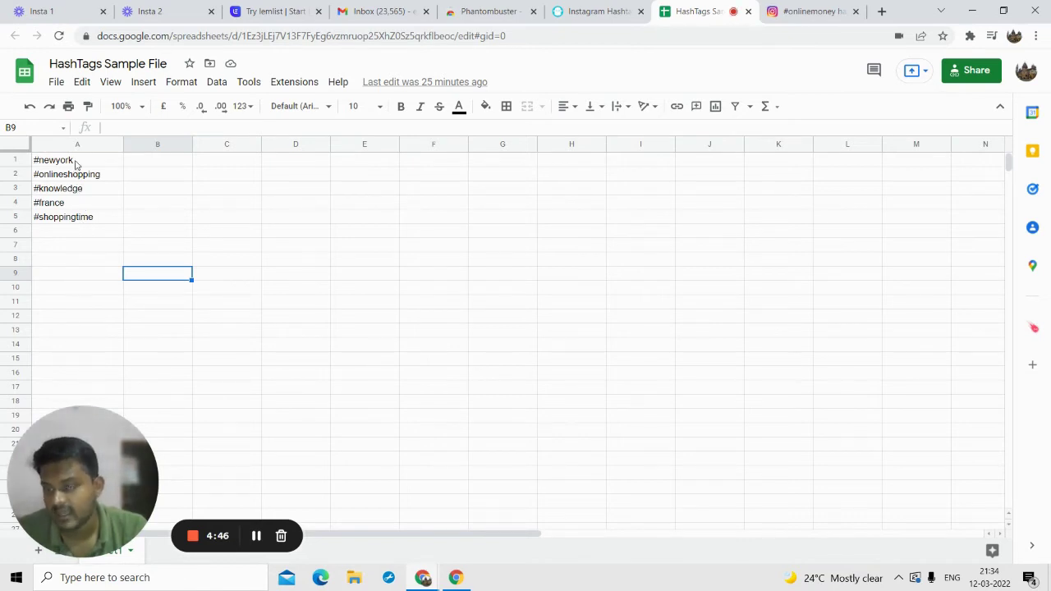
- Inspect the #newyork hashtag in A1 and the #knowledge hashtag in A3
left_click(71, 162)
double_click(70, 162)
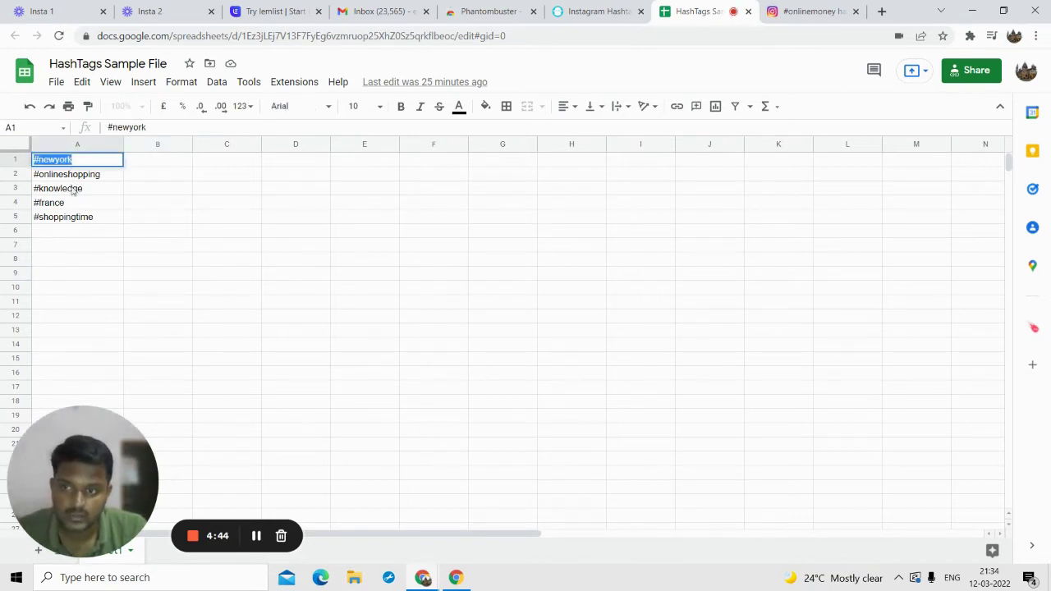
double_click(72, 189)
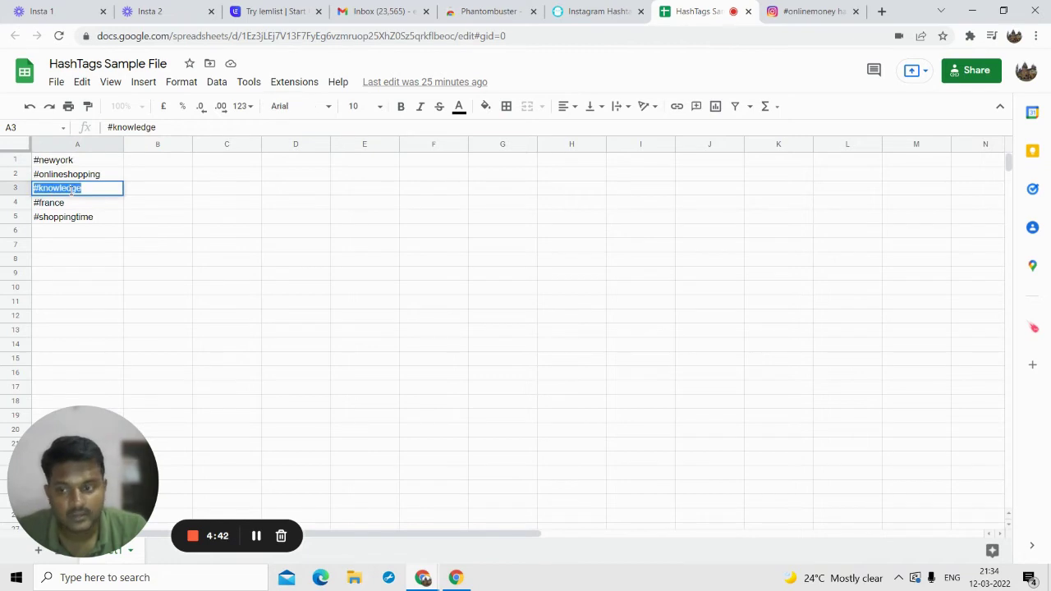
left_click(151, 197)
- Check Instagram's recent hashtag searches, then return to the Hashtag Collector console
left_click(789, 11)
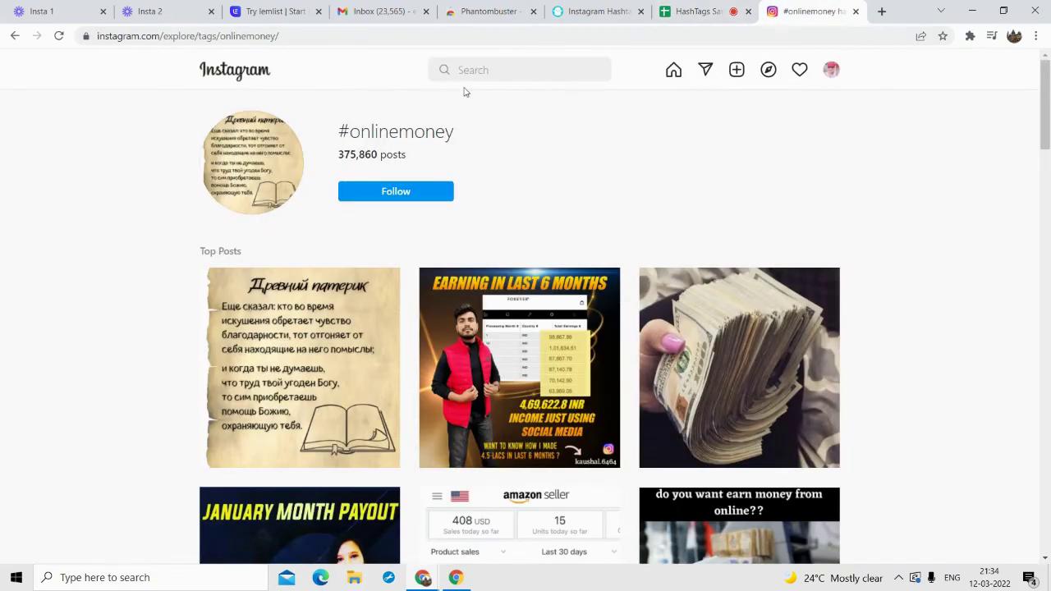
left_click(466, 70)
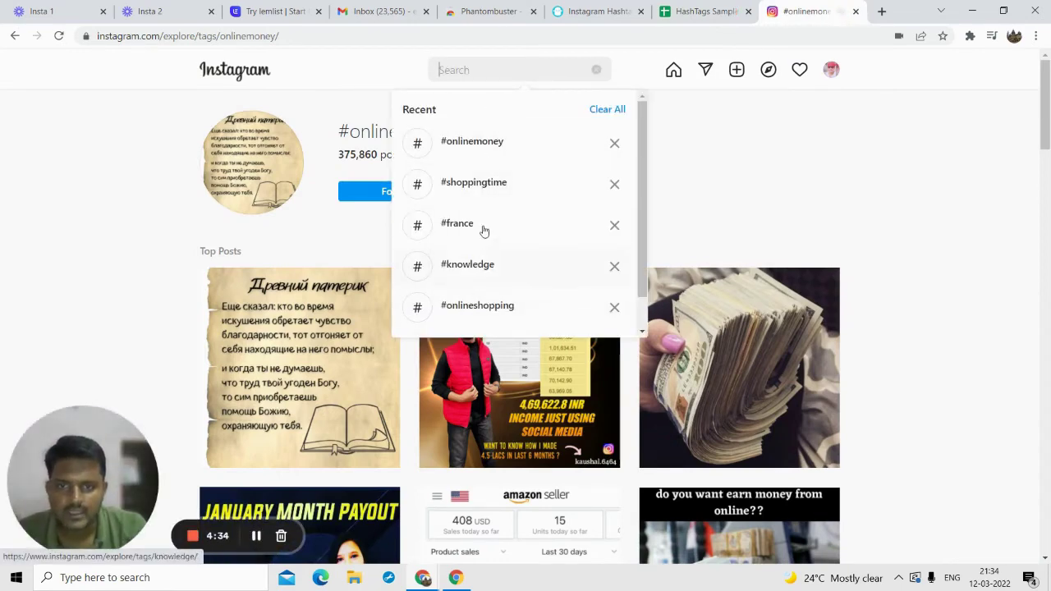
left_click(706, 12)
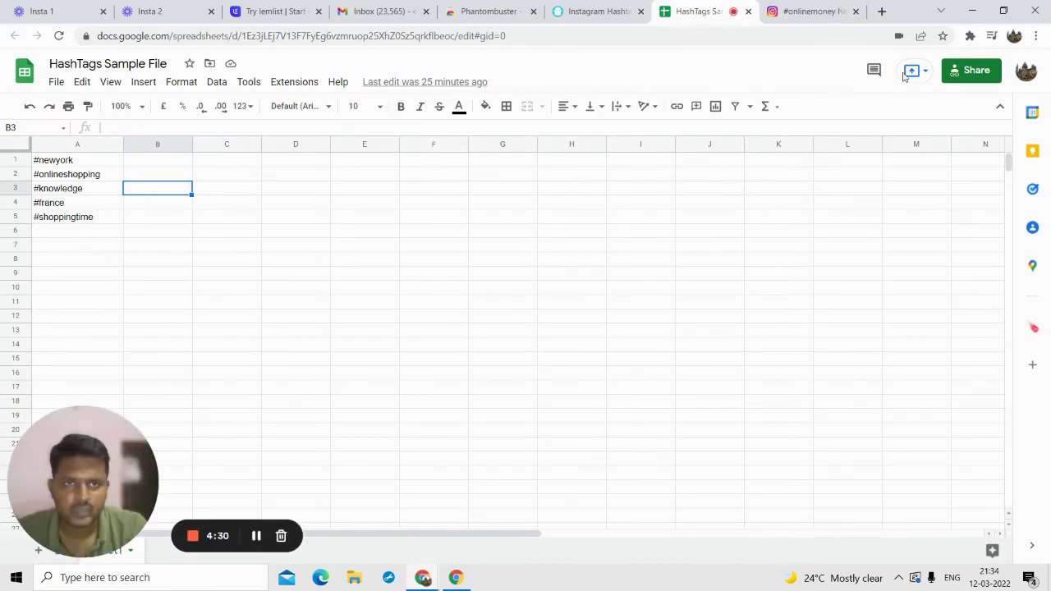
left_click(593, 6)
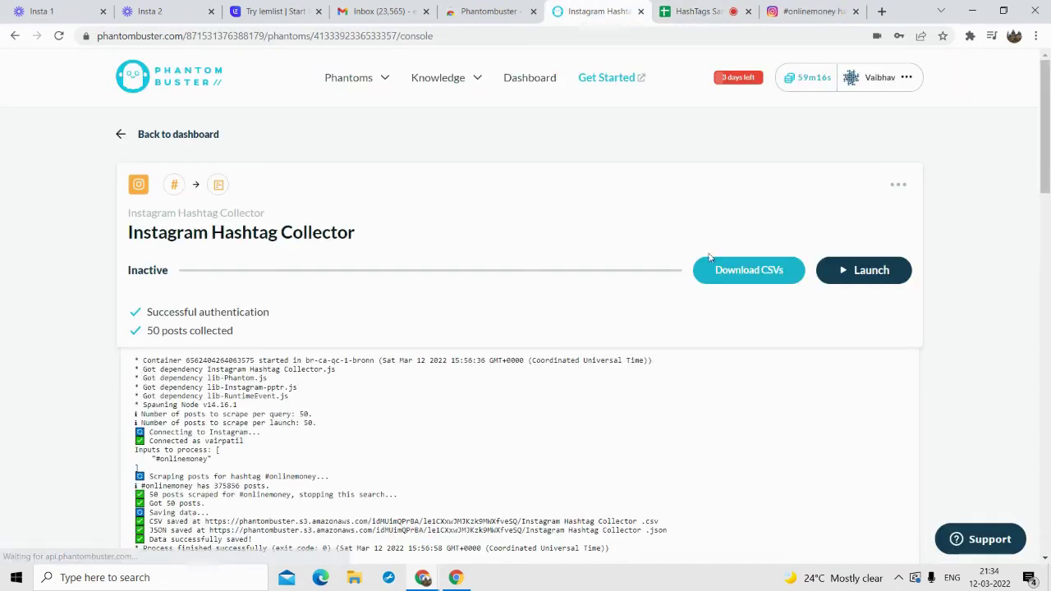
- Open the collector's setup and save its connection to the Instagram account
left_click(900, 189)
left_click(871, 219)
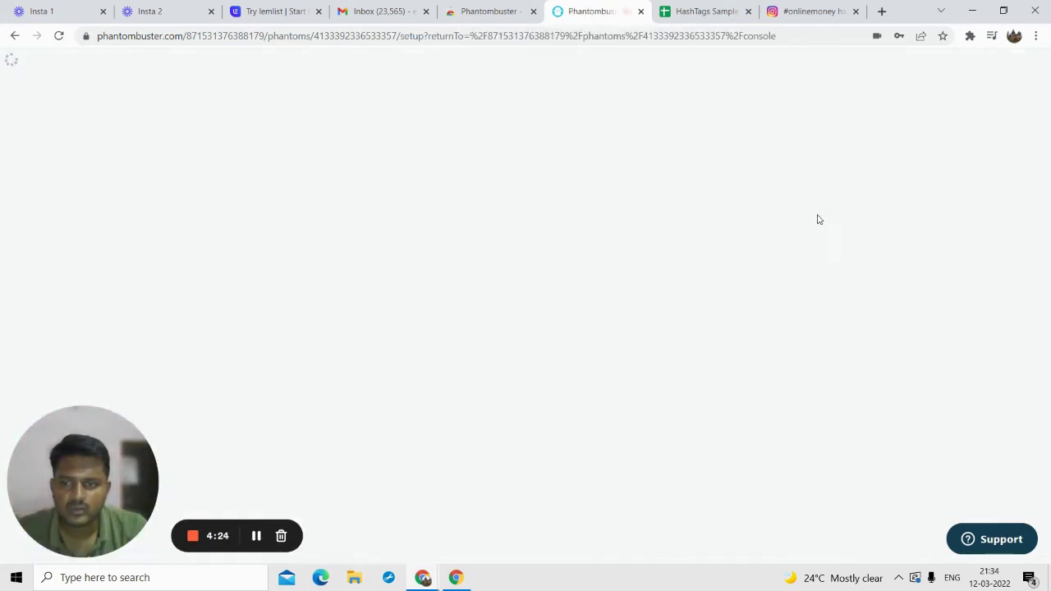
left_click(832, 328)
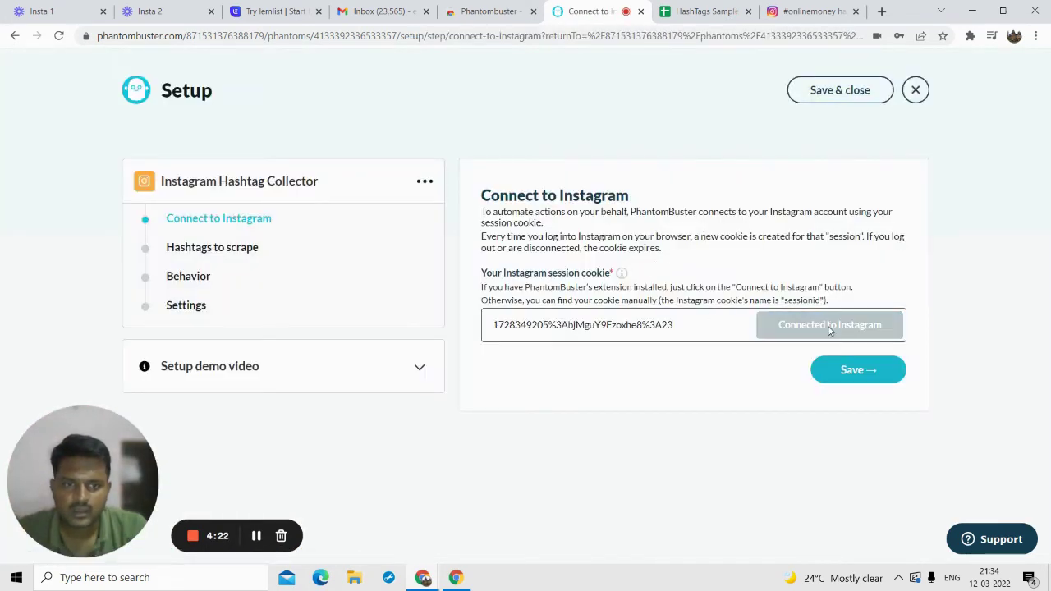
left_click(834, 369)
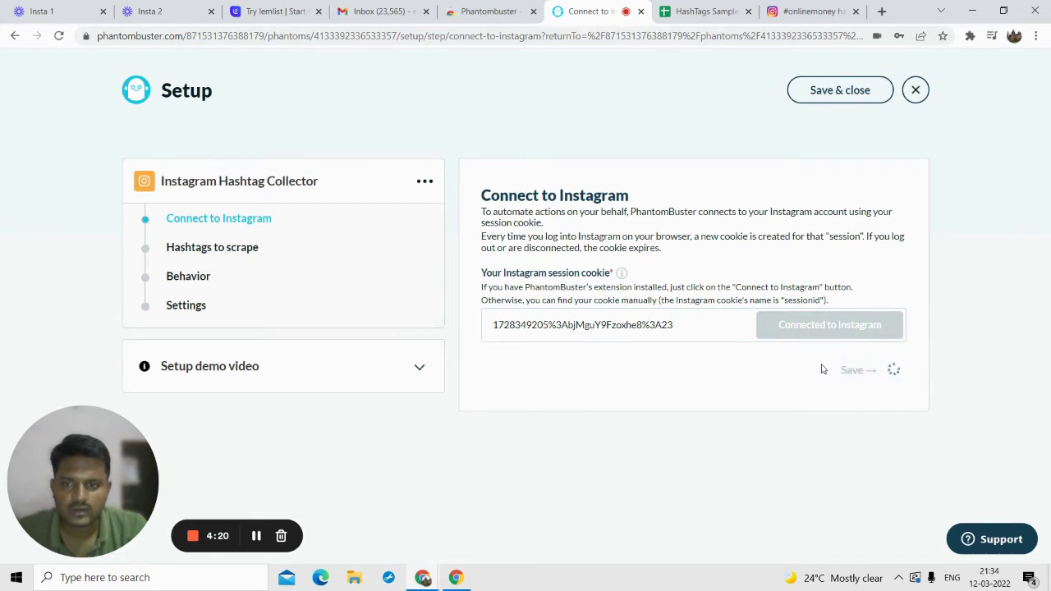
- Delete the prefilled #onlinemoney hashtag and expand the spreadsheet settings showing Google Sheet/CSV input options
double_click(534, 425)
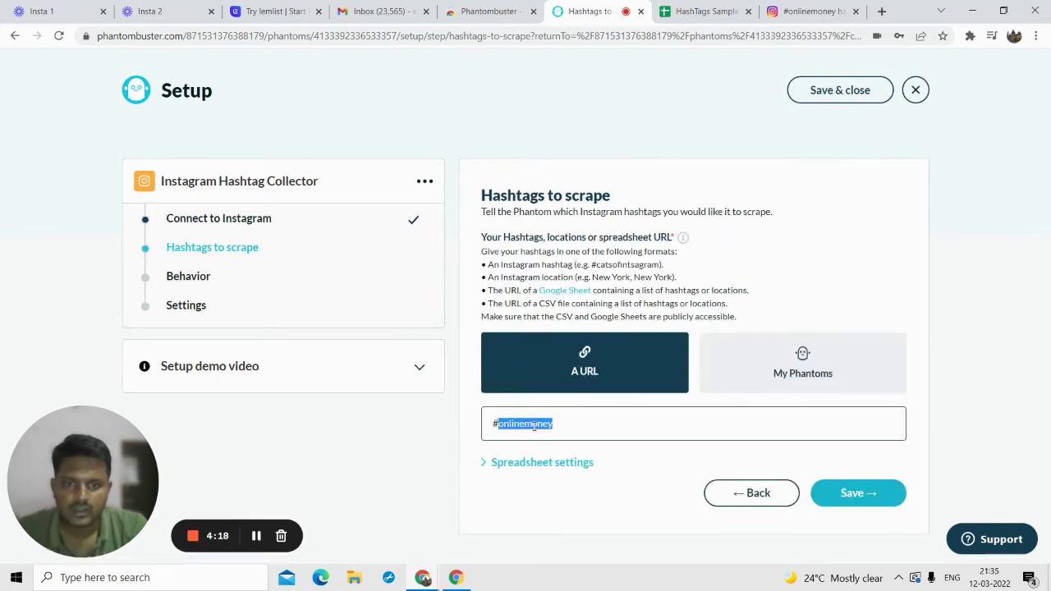
key("BackSpace")
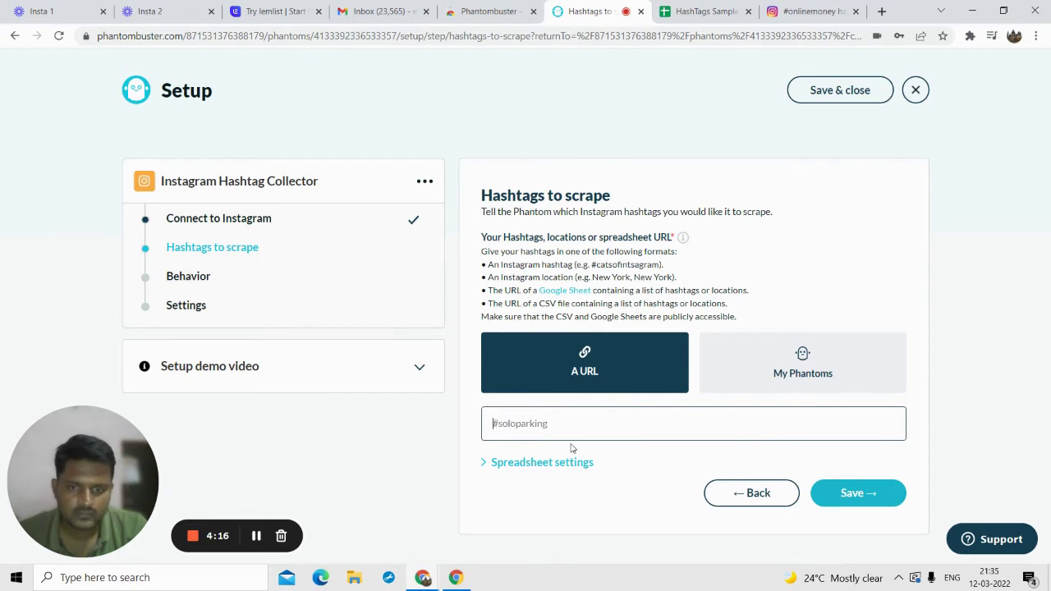
left_click(484, 477)
scroll(537, 440, "down", 2)
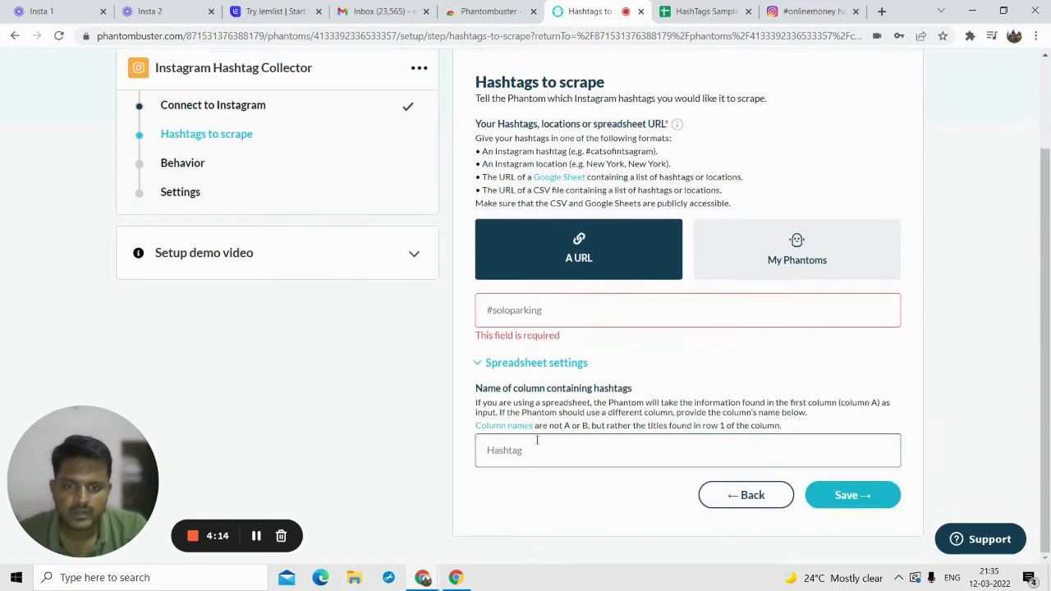
left_click(256, 535)
left_click(659, 311)
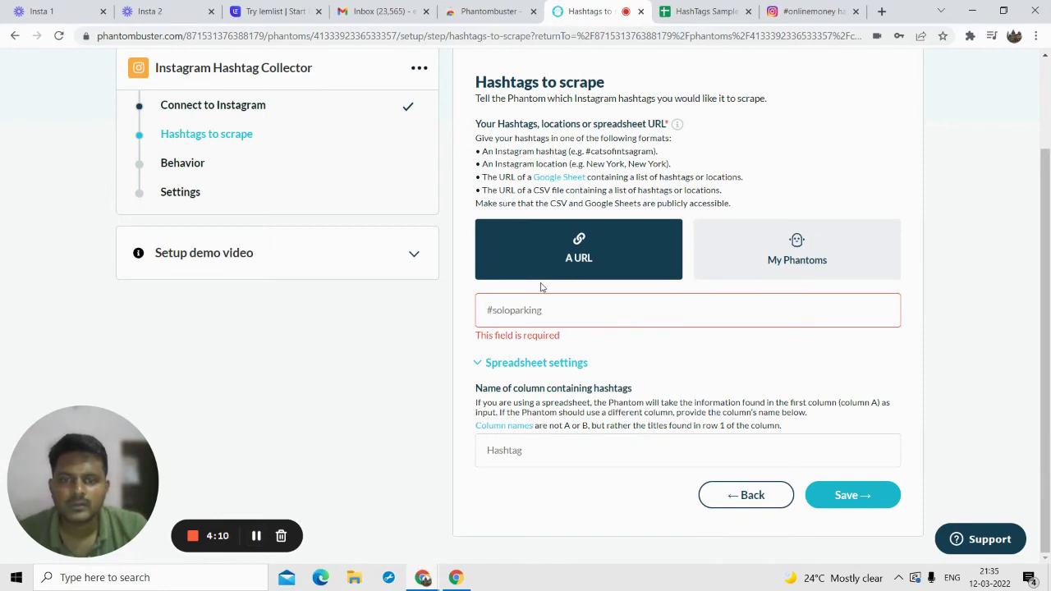
left_click_drag(488, 177, 743, 178)
- Copy the HashTags Sample File's share link and paste it as the Phantom's hashtag source
left_click(713, 11)
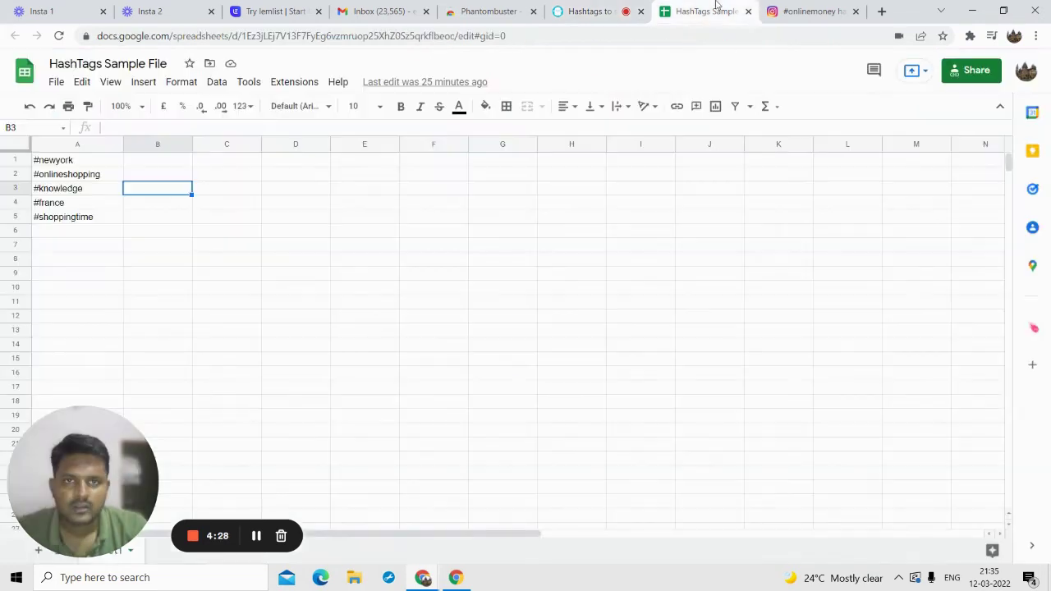
left_click(972, 70)
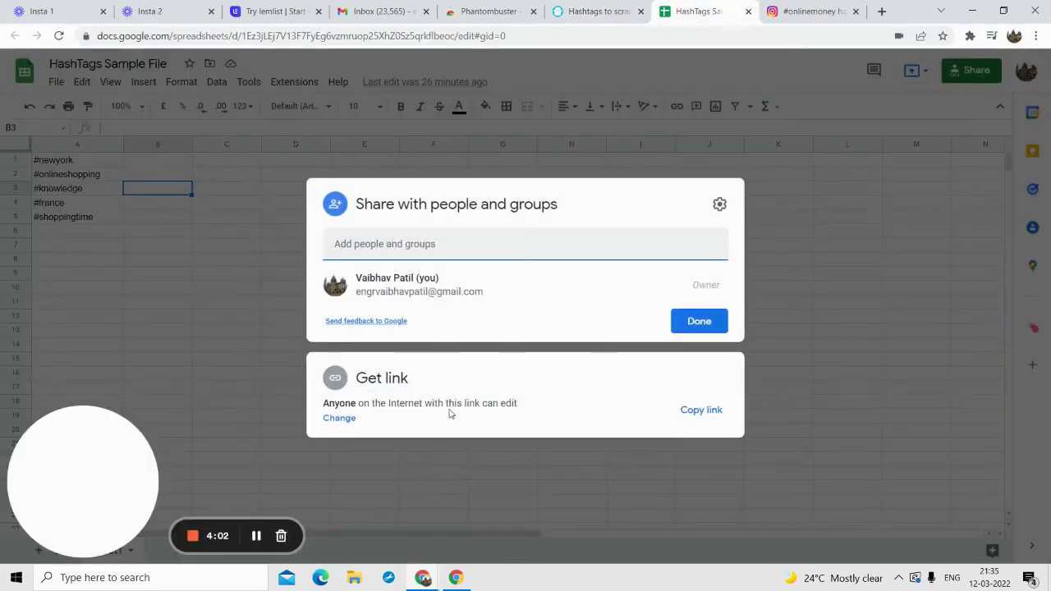
left_click(702, 410)
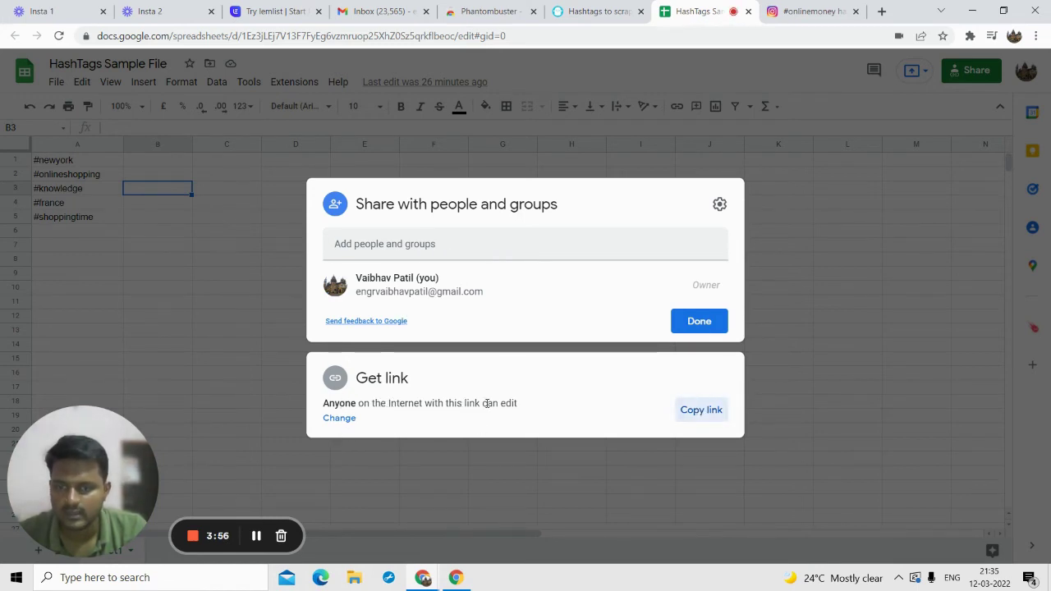
key("ctrl+shift+Tab")
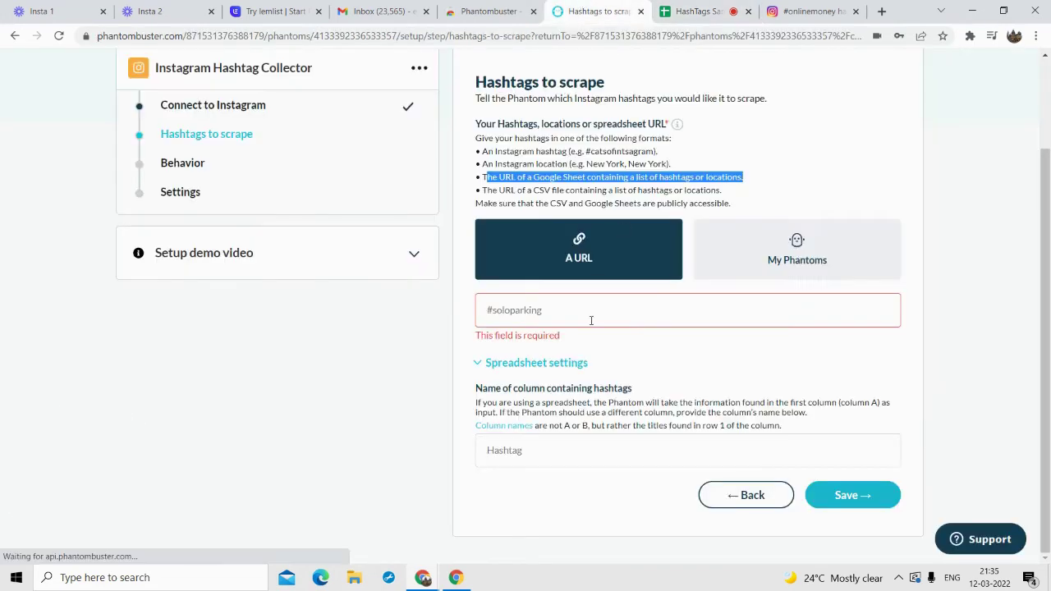
key("ctrl+v")
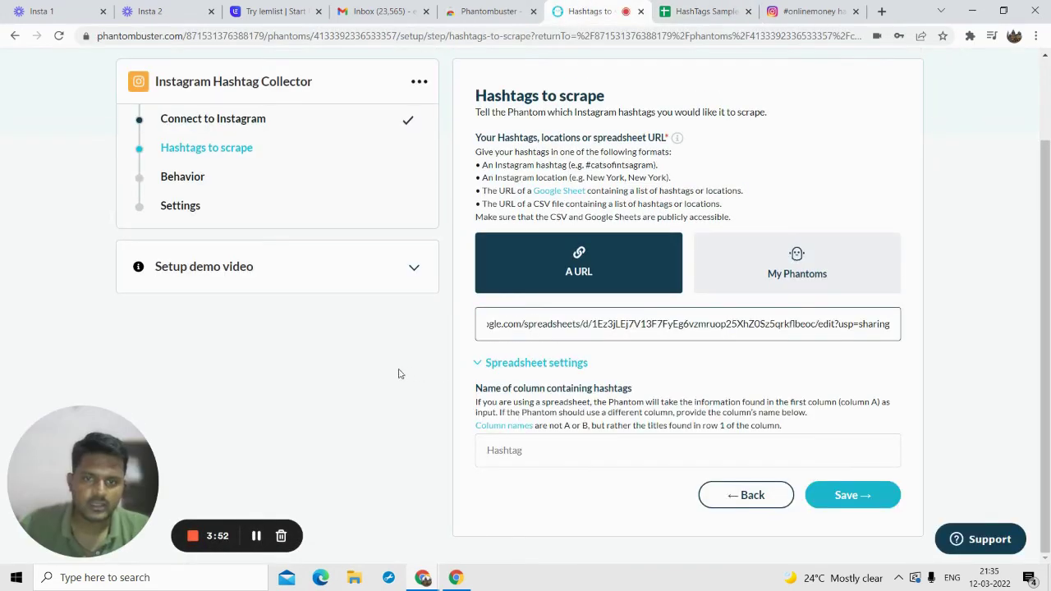
left_click(565, 439)
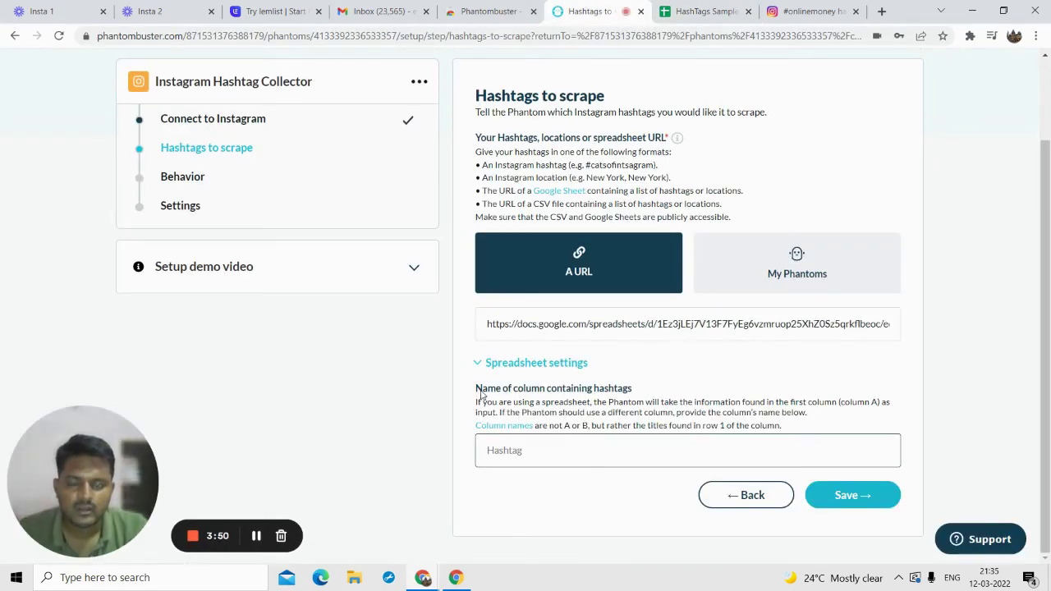
left_click_drag(478, 394, 633, 395)
- Close the Share dialog, review the hashtags in columns A and B, then focus the column-name field
key("ctrl+Tab")
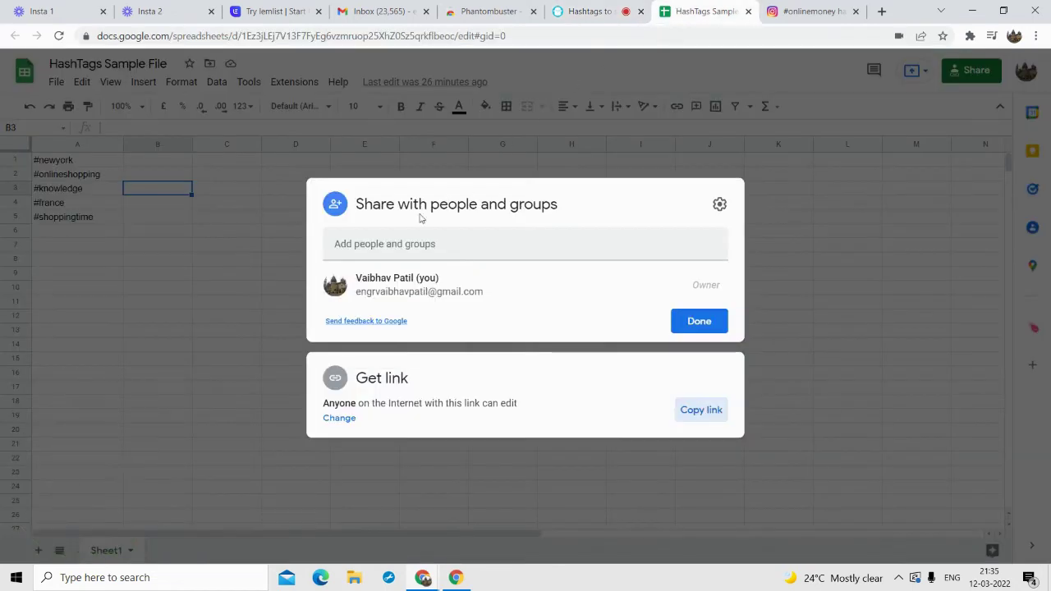
left_click(724, 325)
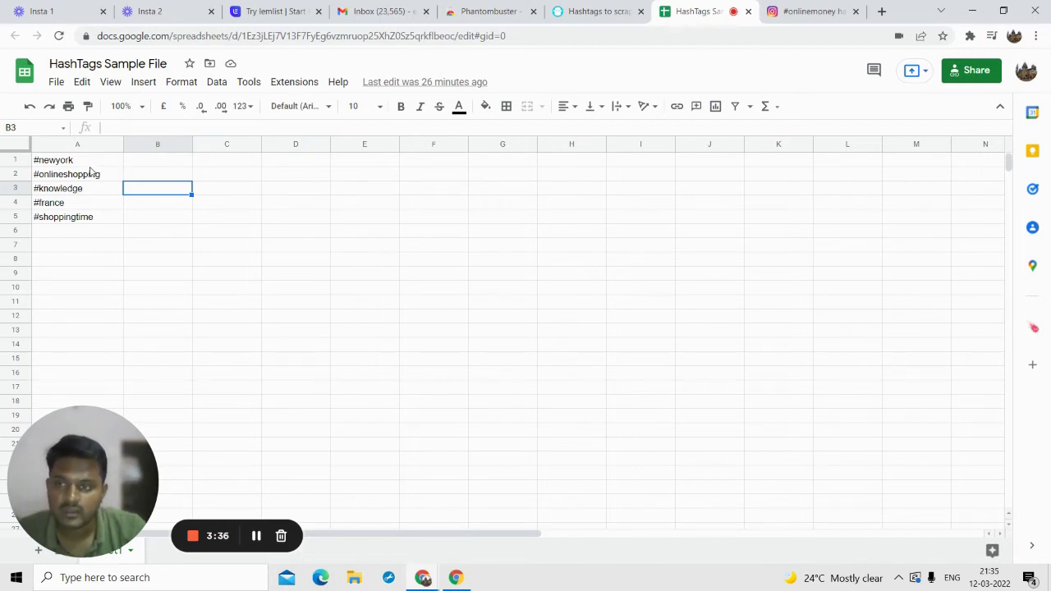
left_click_drag(82, 167, 89, 217)
left_click(150, 175)
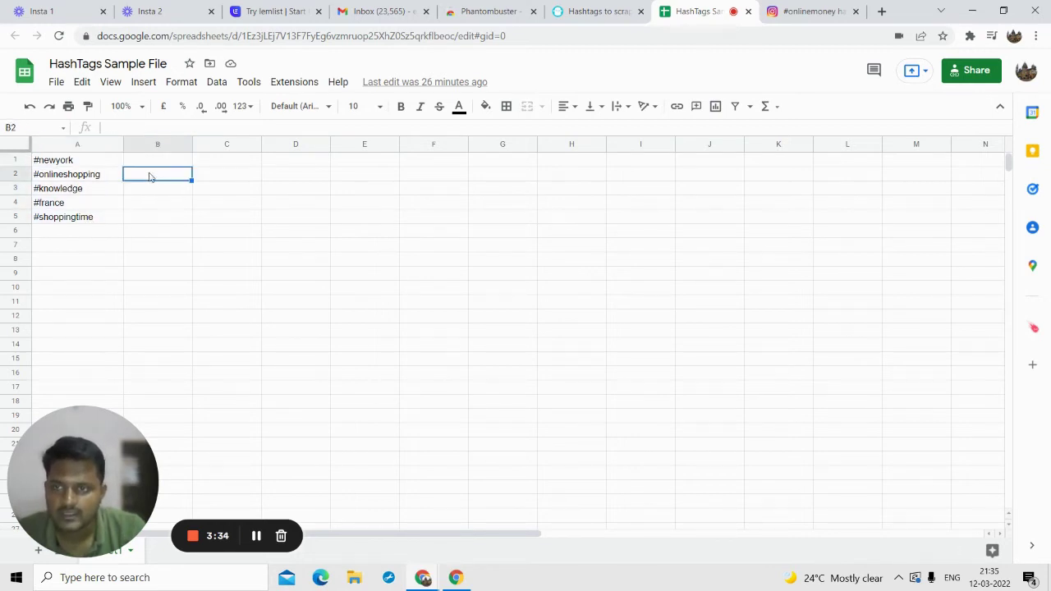
left_click(159, 255)
left_click(147, 174)
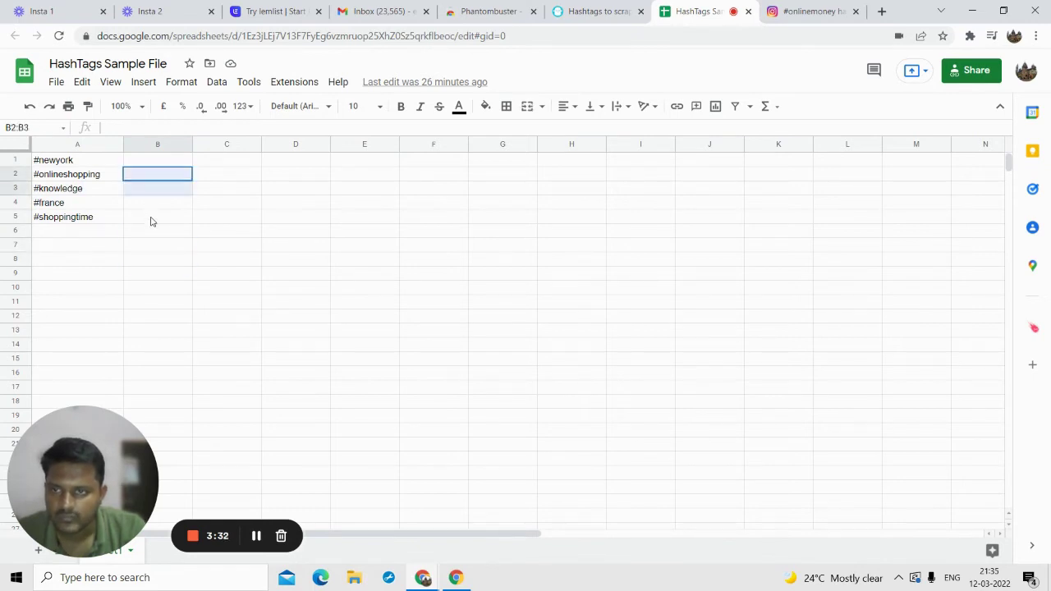
left_click(153, 221)
double_click(146, 161)
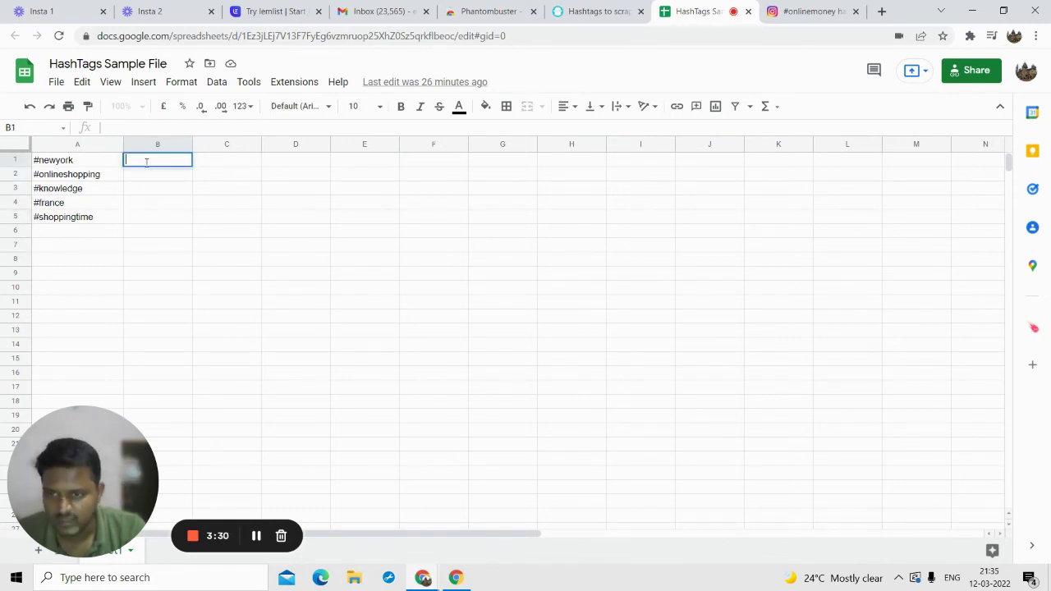
left_click(578, 12)
left_click(499, 456)
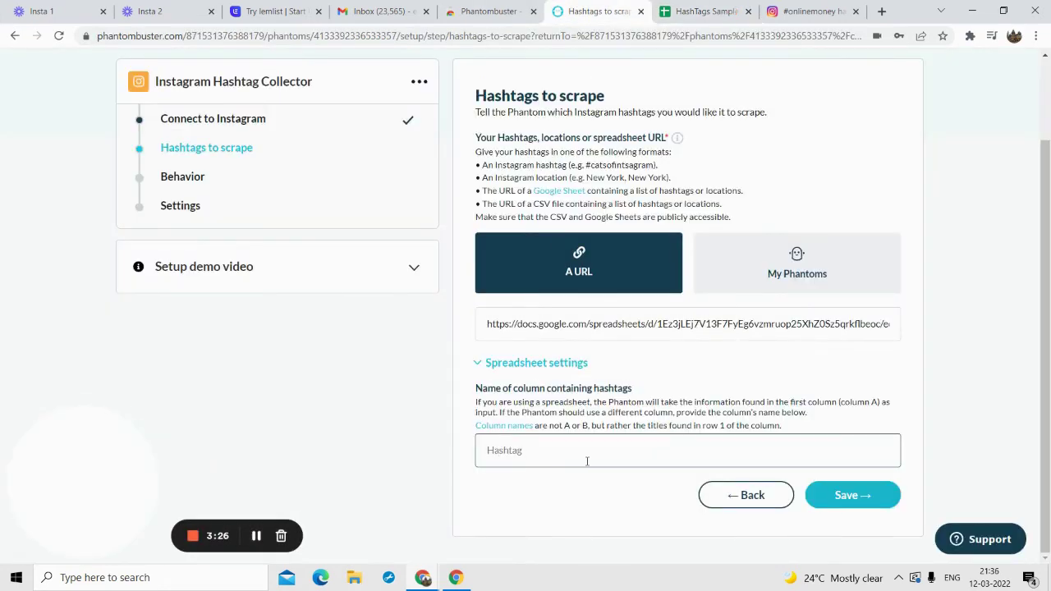
- Save the hashtag source and set 5 spreadsheet rows per launch and 10 posts per hashtag
left_click(862, 502)
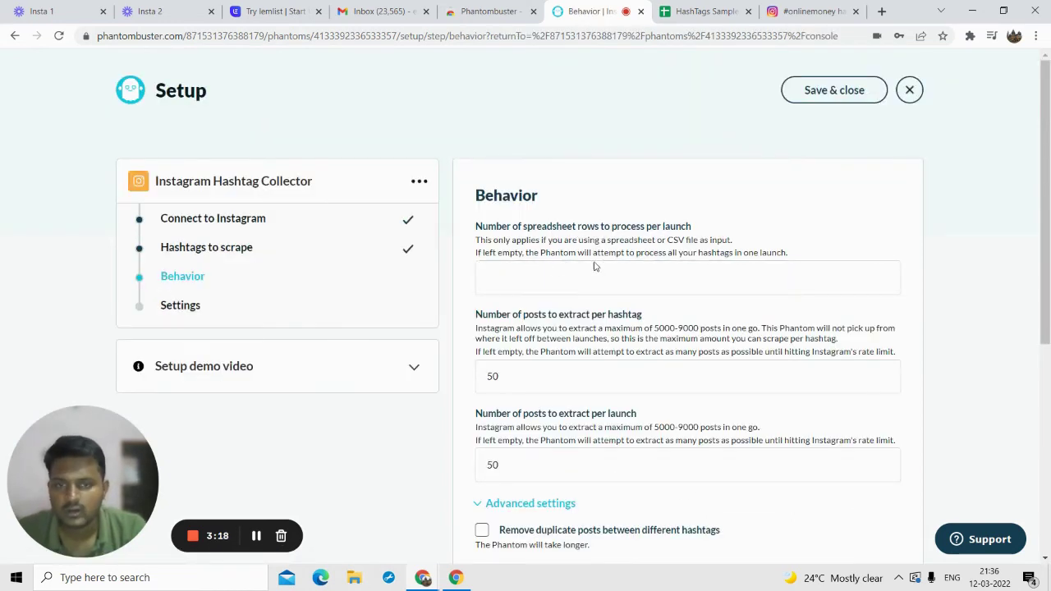
left_click(565, 275)
left_click(700, 11)
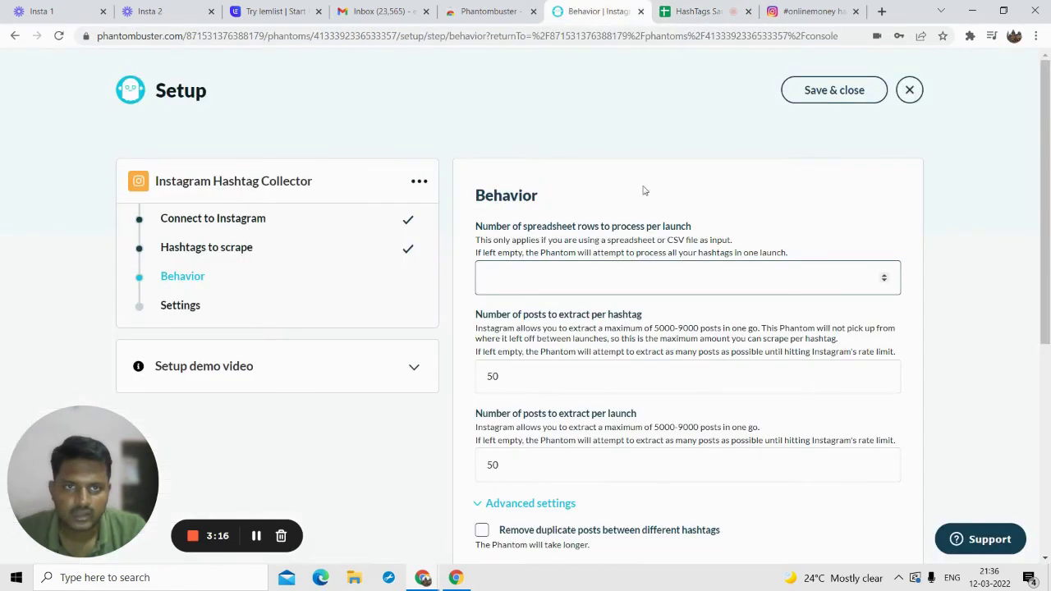
left_click(597, 11)
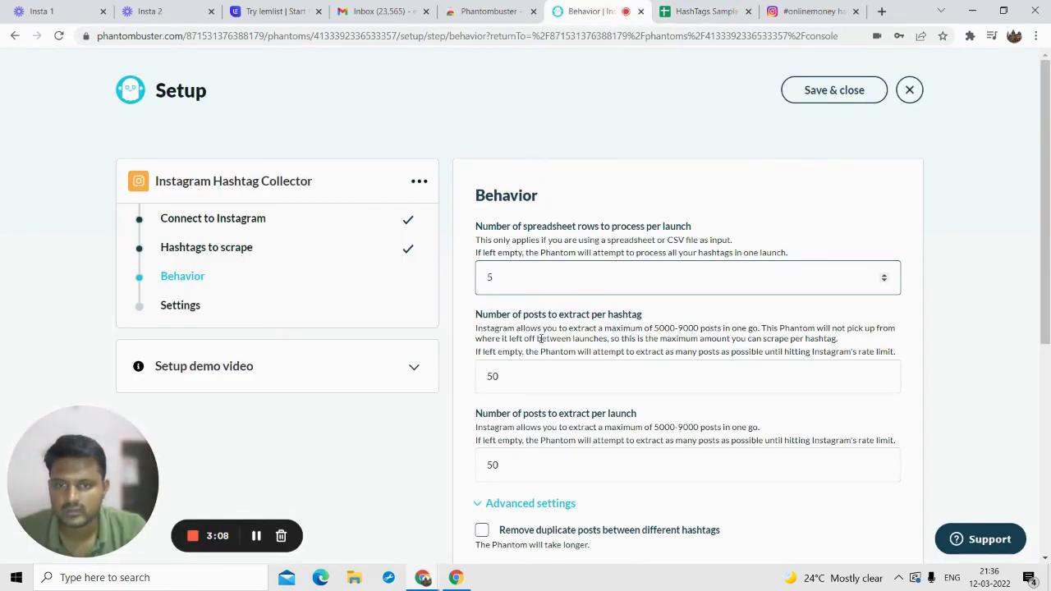
left_click(511, 370)
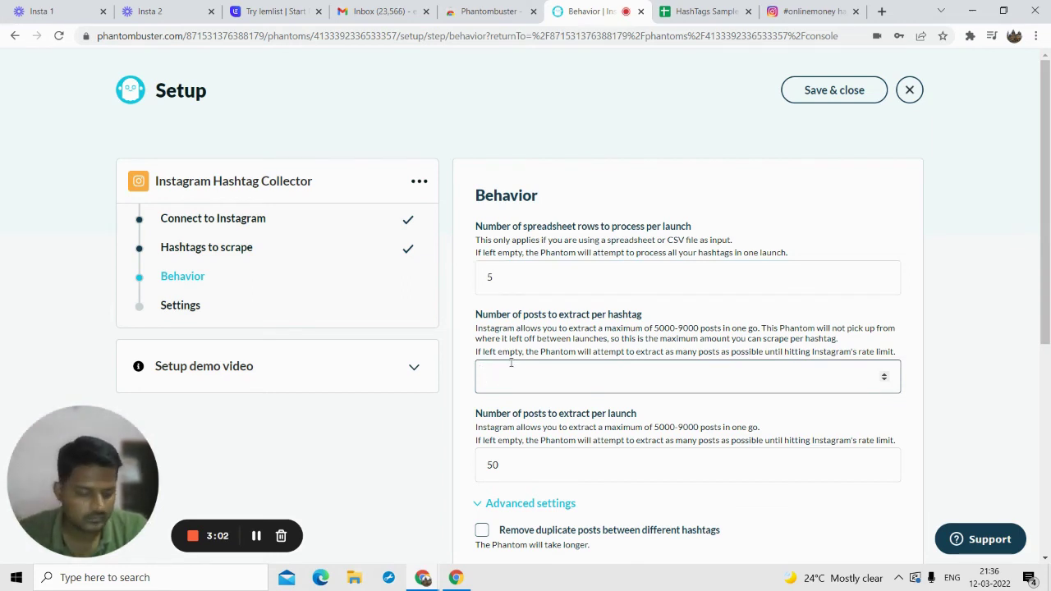
left_click(706, 12)
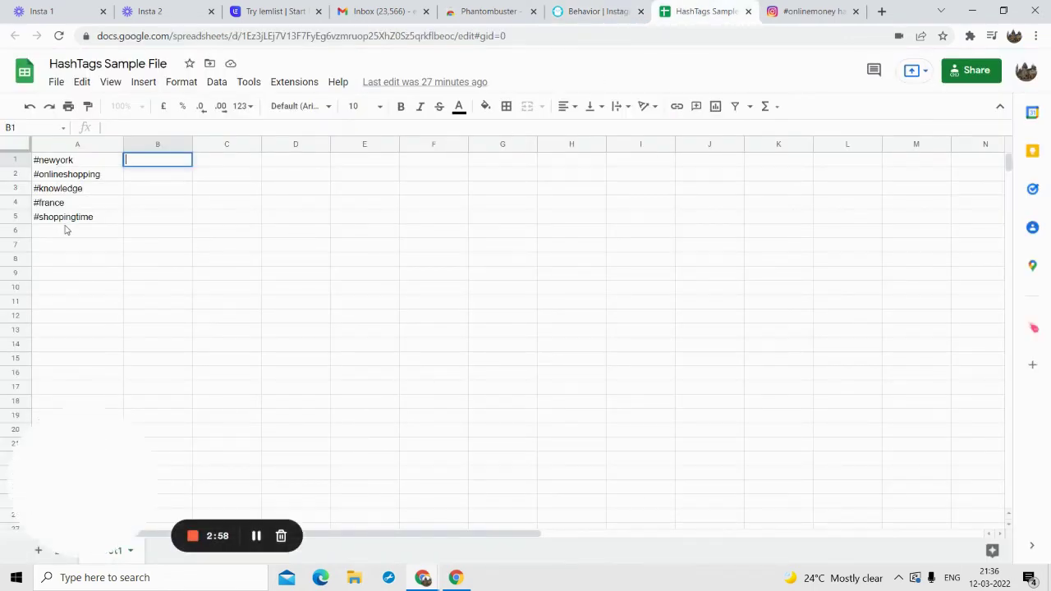
left_click(591, 11)
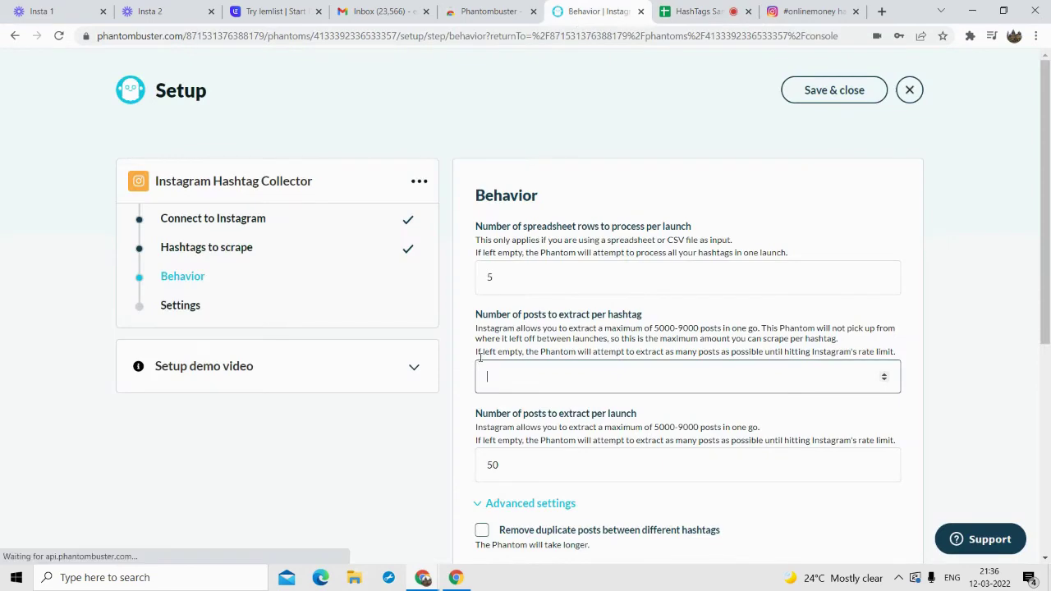
left_click(527, 377)
type("10")
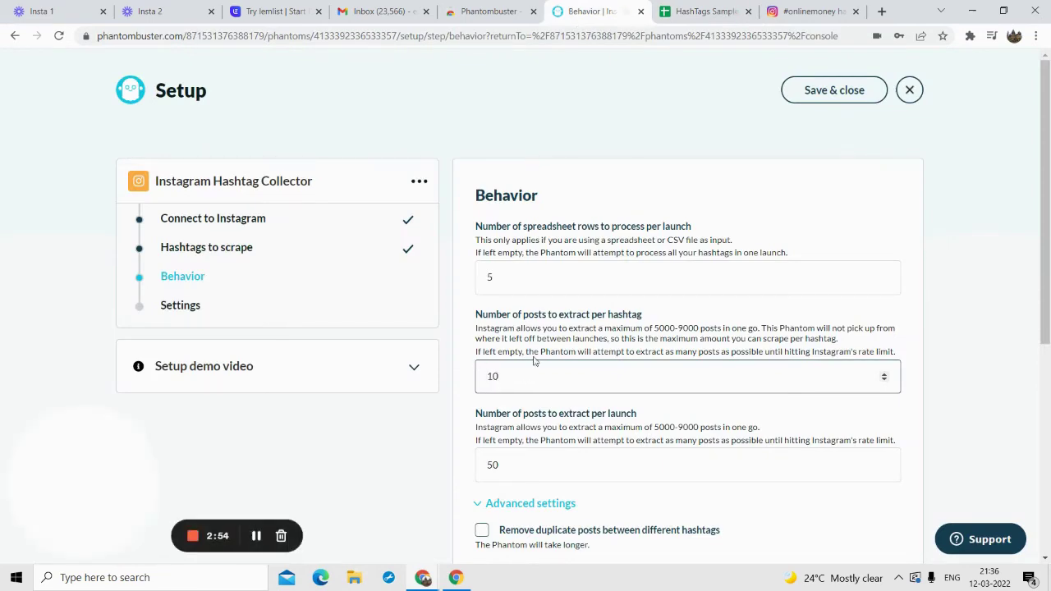
- Set 49 posts per launch, name the results file 'Instagram Hashtag Collector 1.1', and save
scroll(534, 361, "down", 3)
double_click(518, 319)
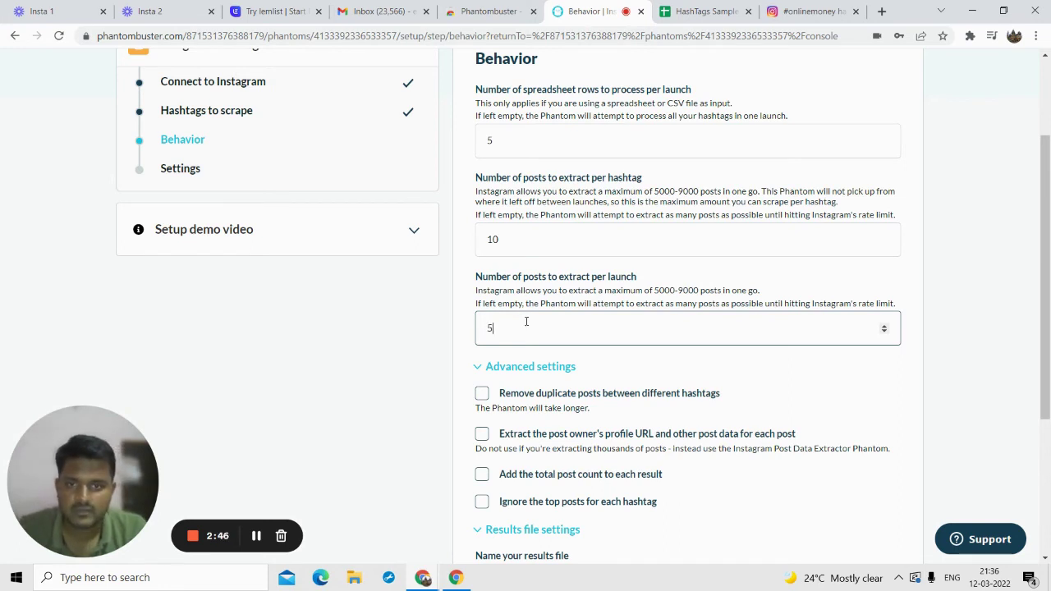
scroll(547, 342, "down", 3)
scroll(518, 247, "down", 2)
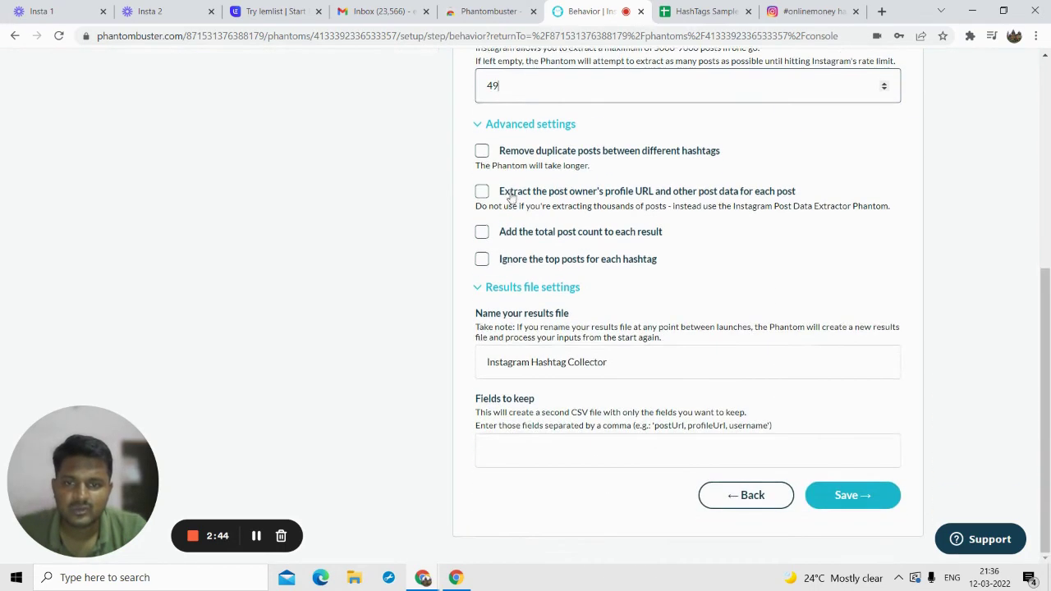
left_click(619, 362)
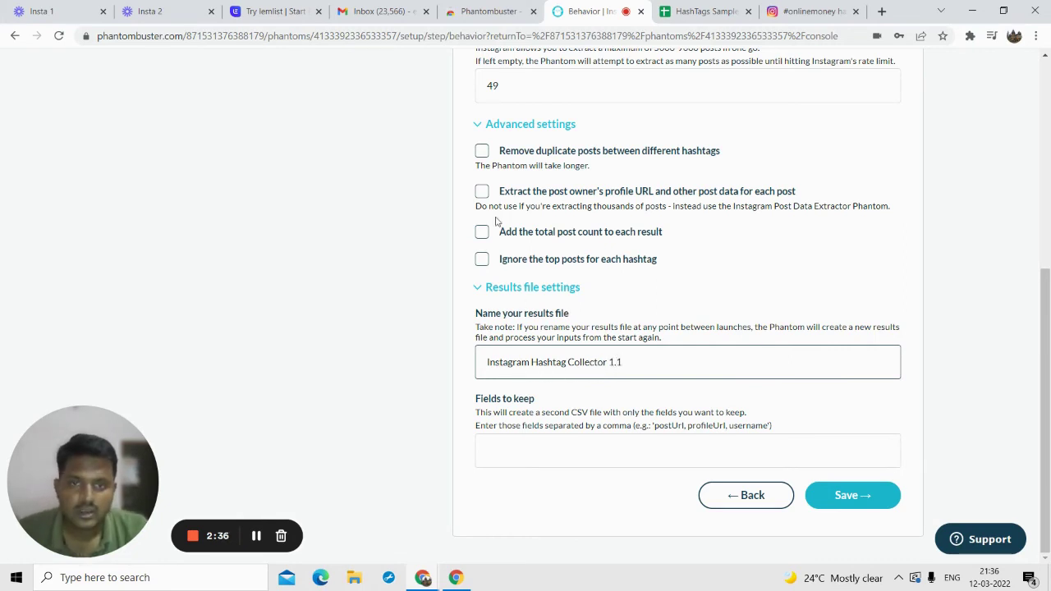
left_click(864, 496)
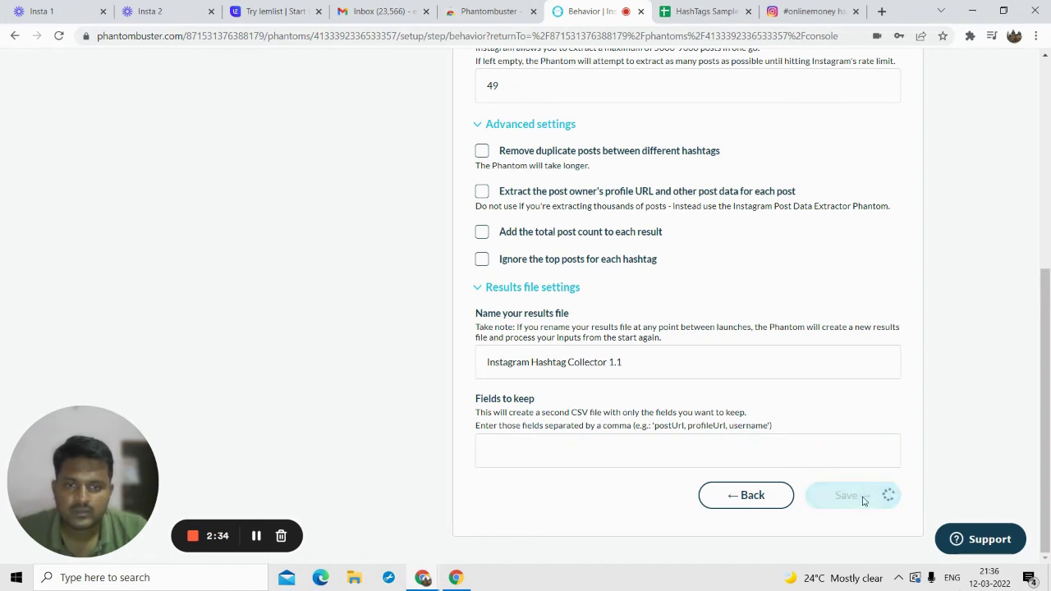
scroll(780, 443, "down", 1)
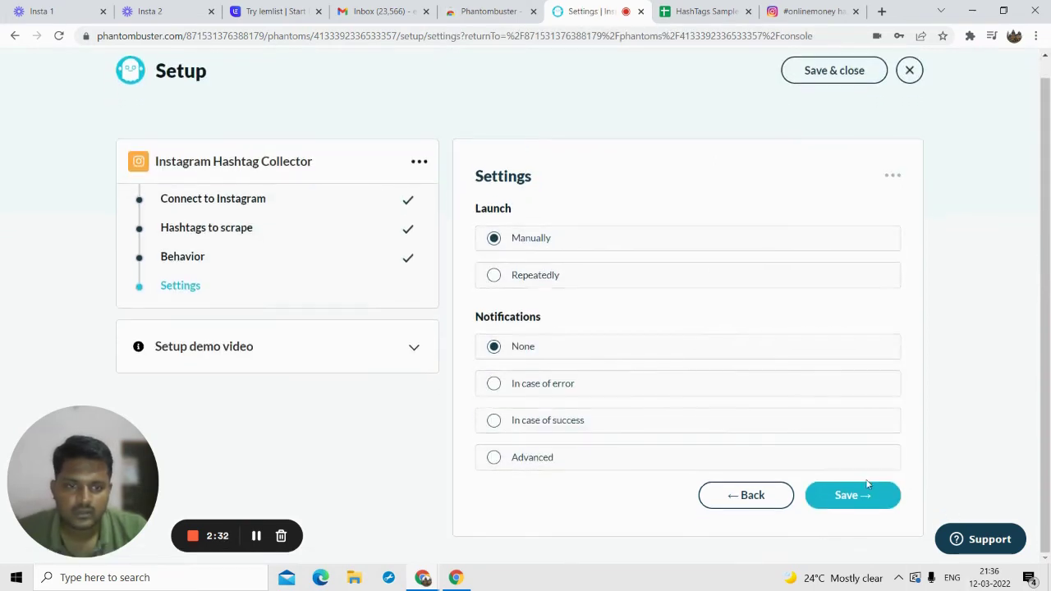
- Save the settings, launch the Hashtag Collector, and follow the #newyork scraping in the console
left_click(861, 495)
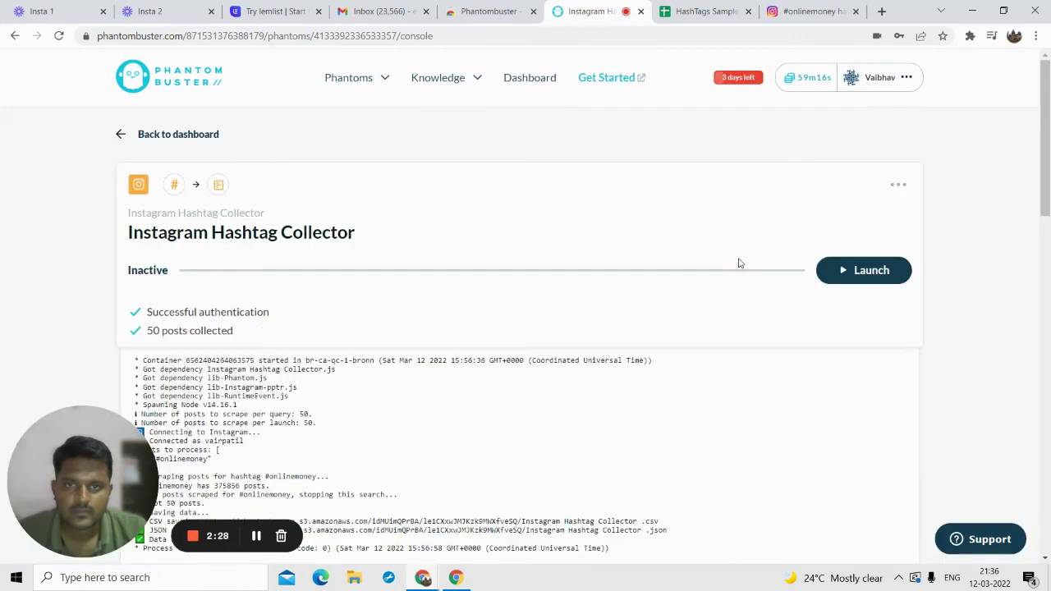
left_click(847, 271)
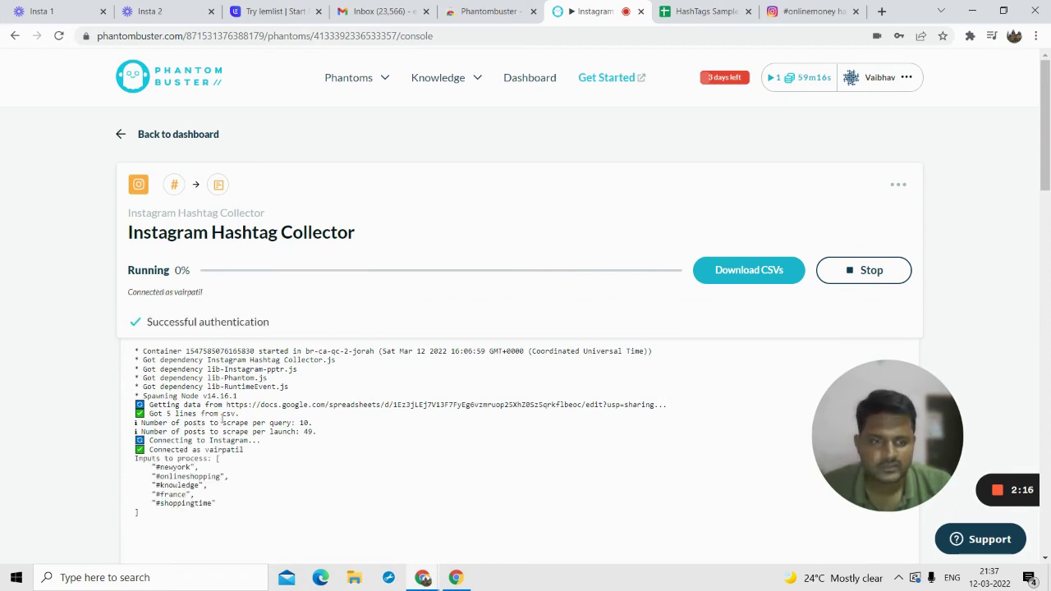
scroll(240, 399, "down", 1)
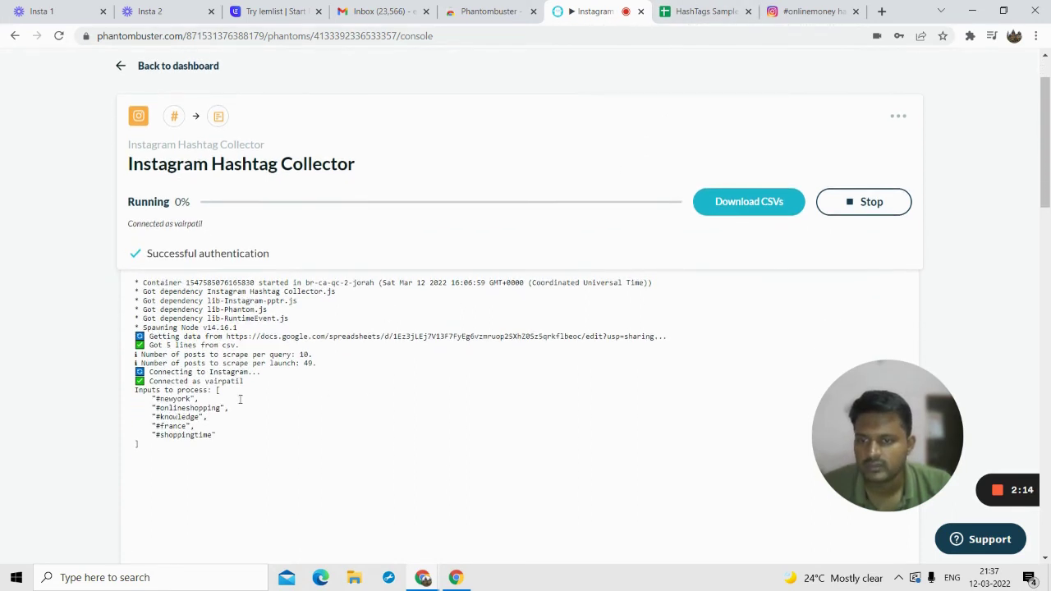
left_click_drag(161, 398, 209, 431)
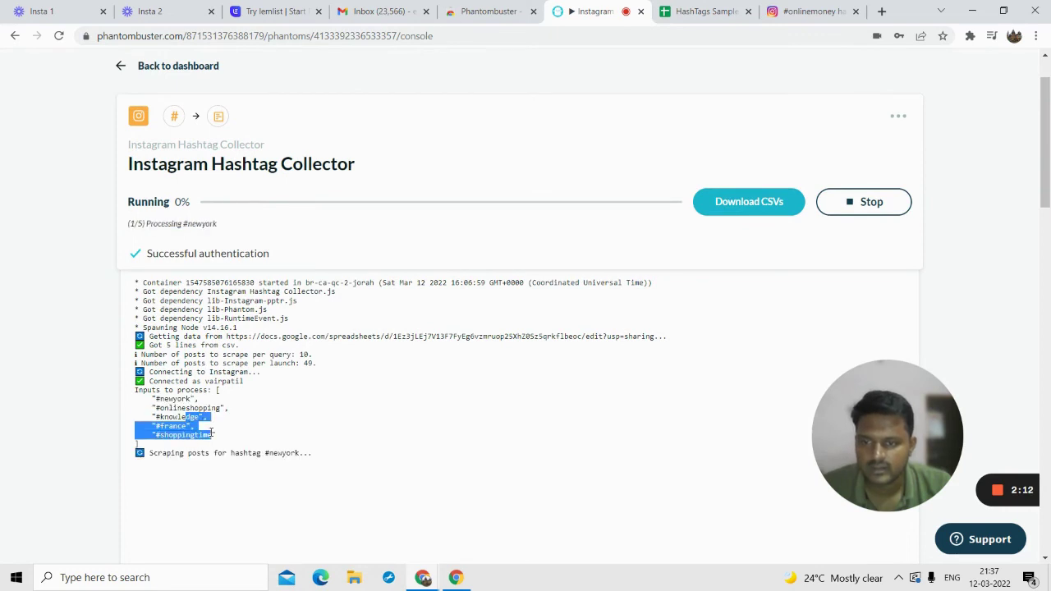
scroll(212, 432, "down", 1)
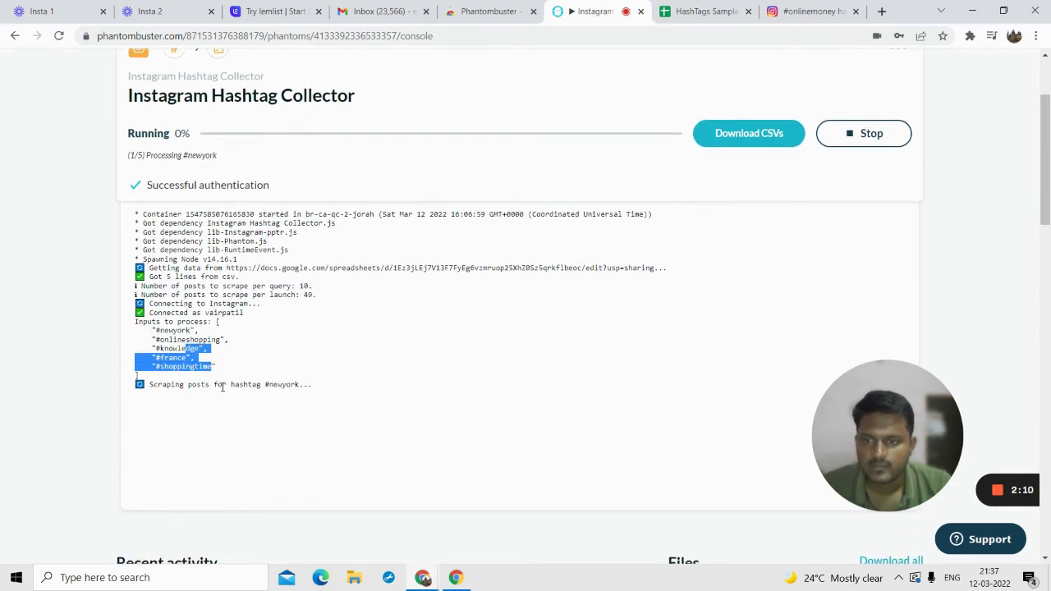
left_click(223, 387)
left_click_drag(229, 387, 294, 392)
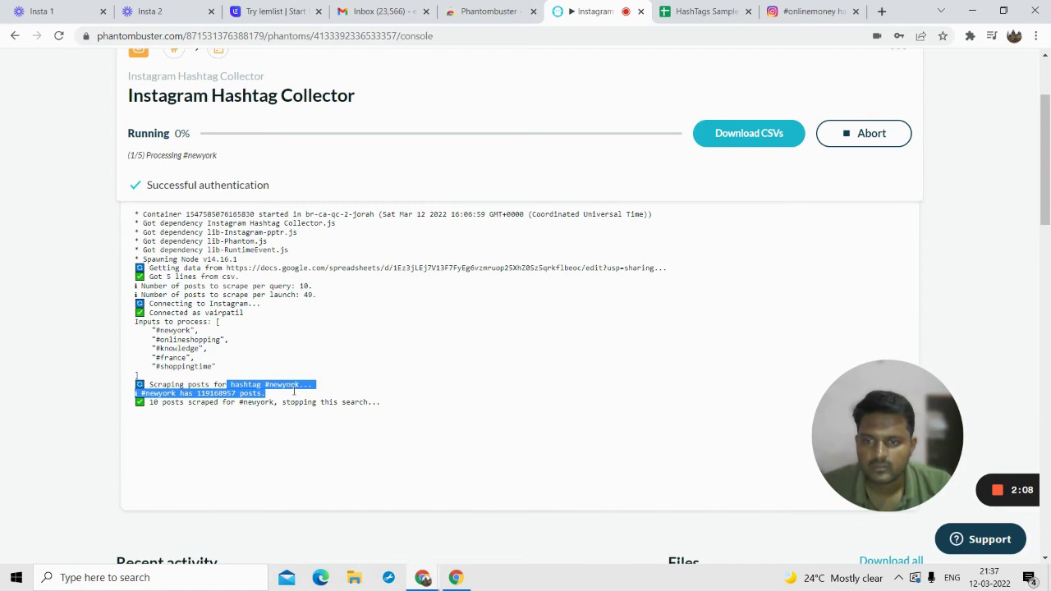
left_click(190, 403)
triple_click(197, 402)
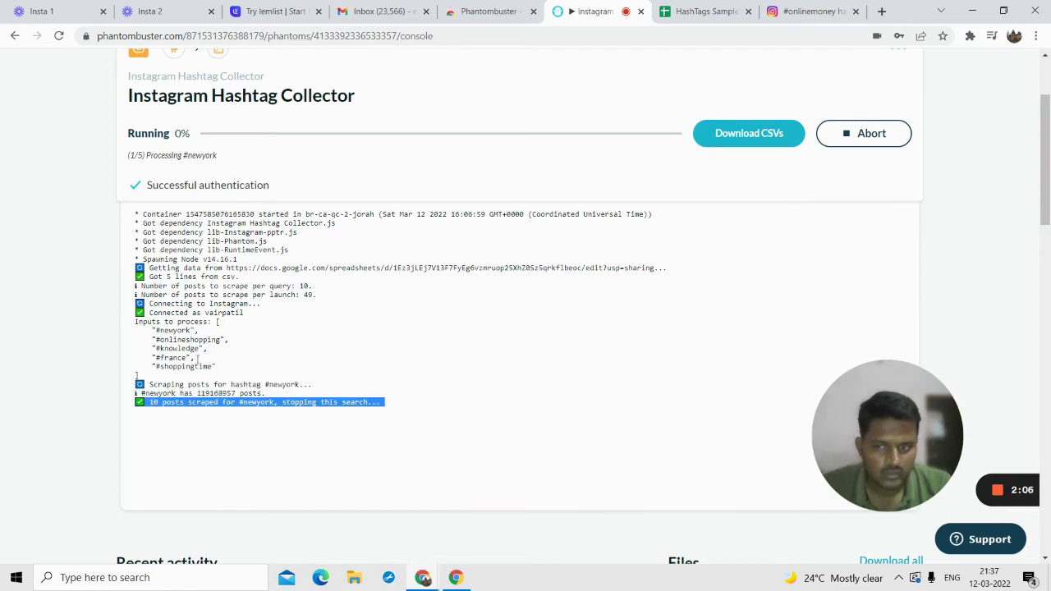
- Watch the log through #onlineshopping until it finishes successfully, then download the newest results CSV
scroll(212, 343, "down", 2)
left_click(226, 263)
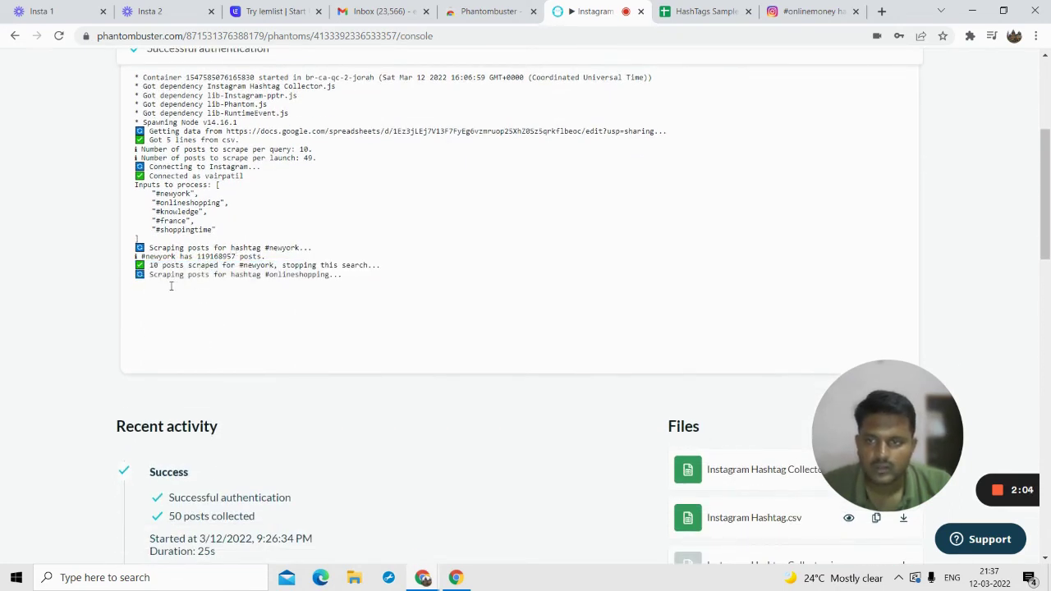
left_click_drag(177, 275, 289, 277)
double_click(287, 277)
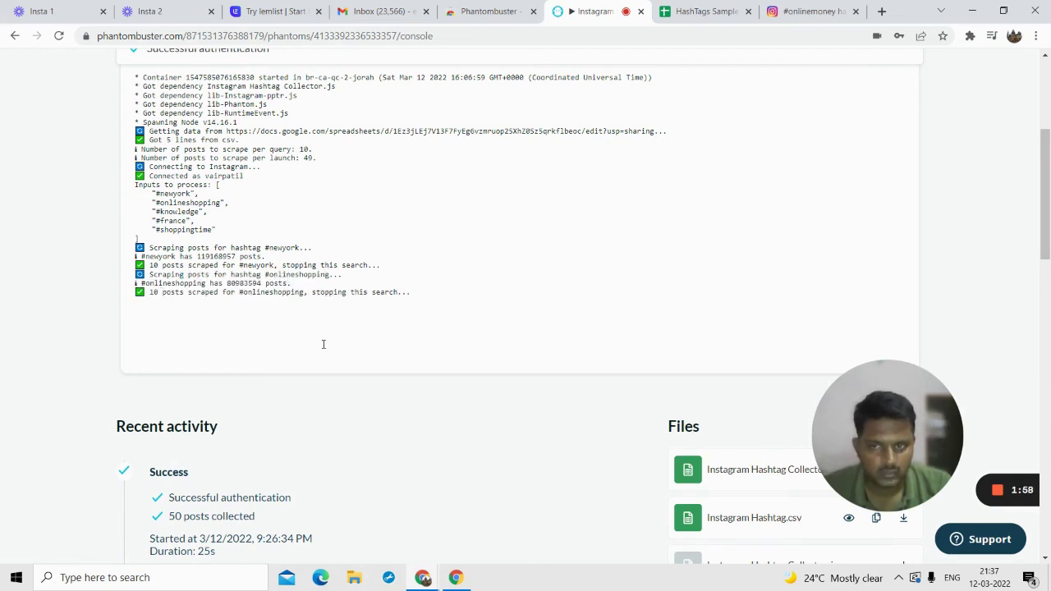
scroll(323, 344, "down", 2)
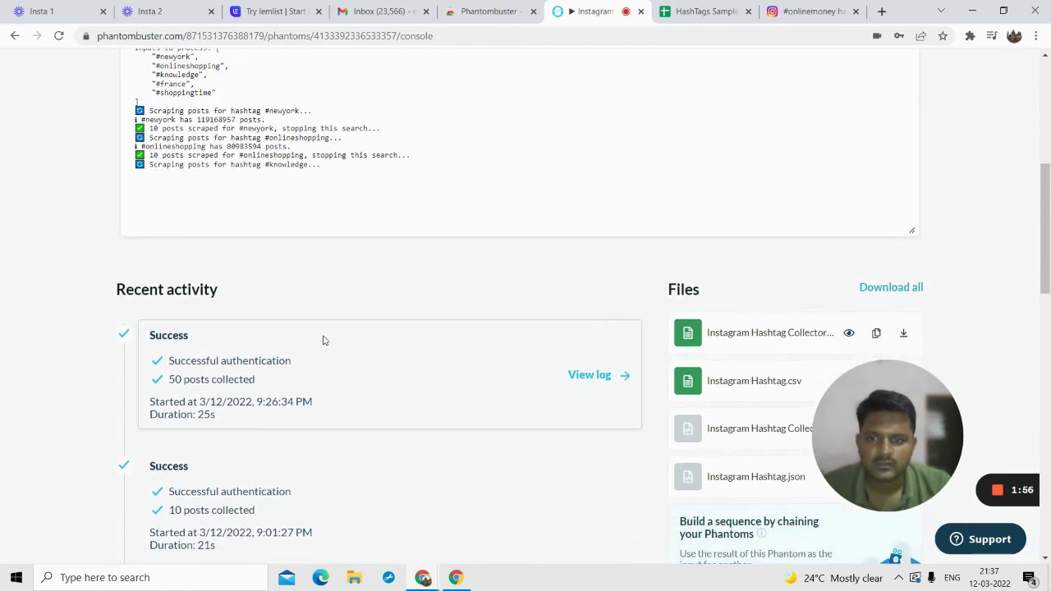
scroll(288, 351, "up", 1)
left_click_drag(812, 415, 84, 411)
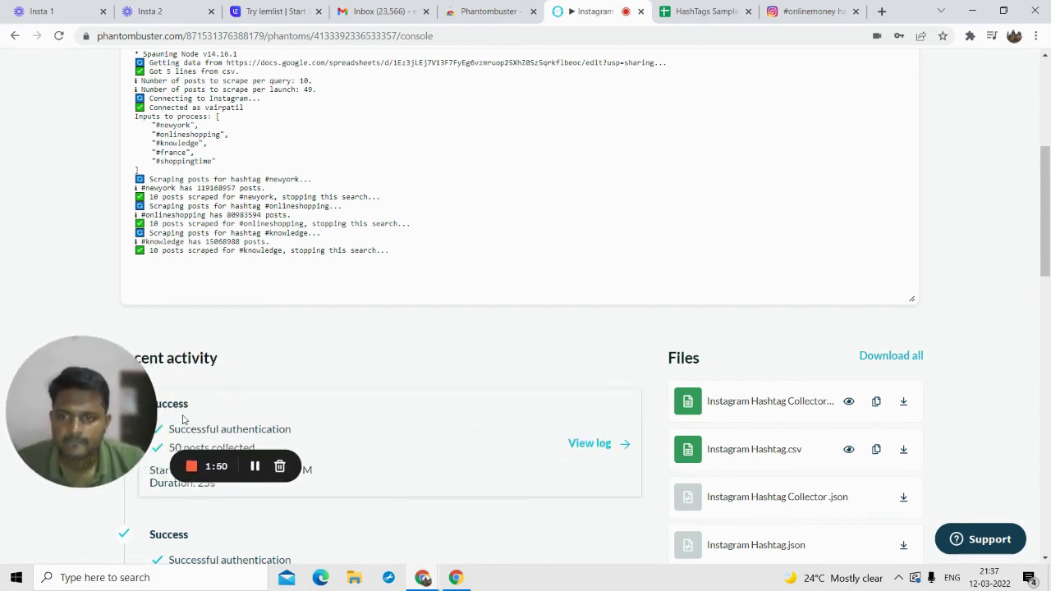
left_click(255, 466)
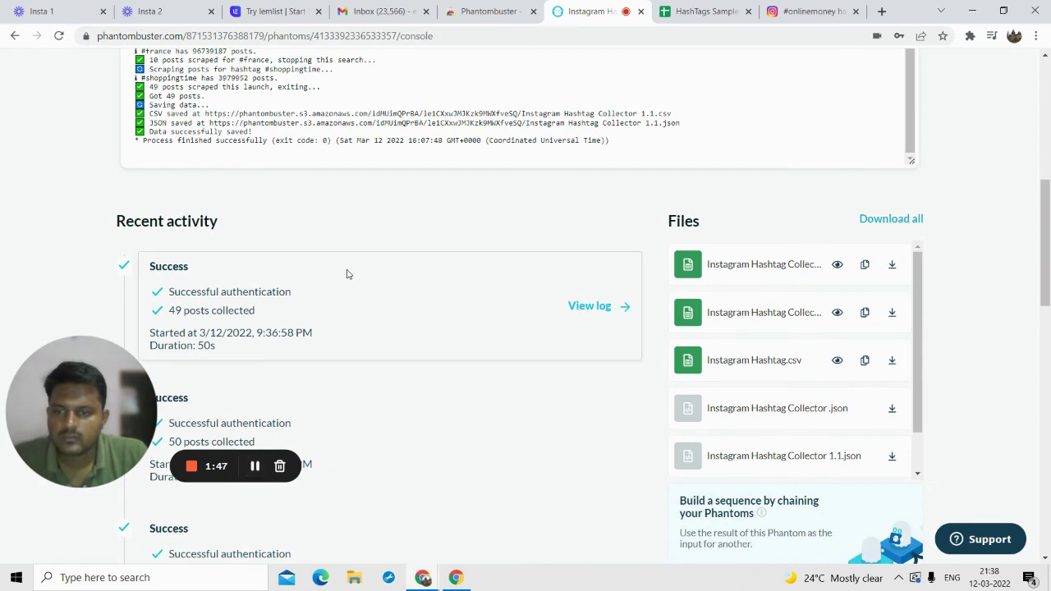
scroll(347, 274, "up", 1)
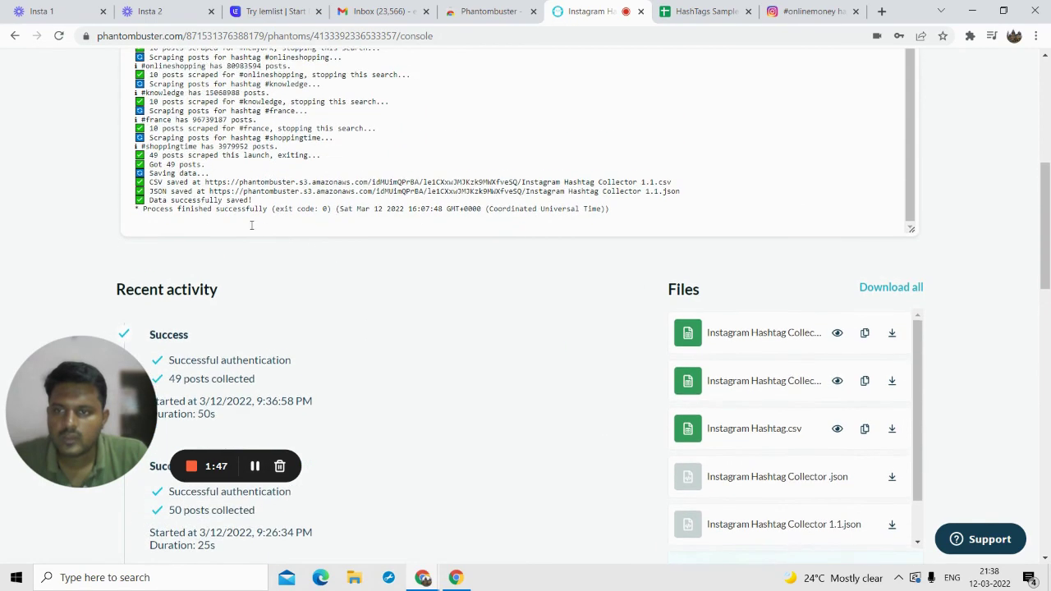
left_click_drag(207, 209, 238, 211)
double_click(244, 209)
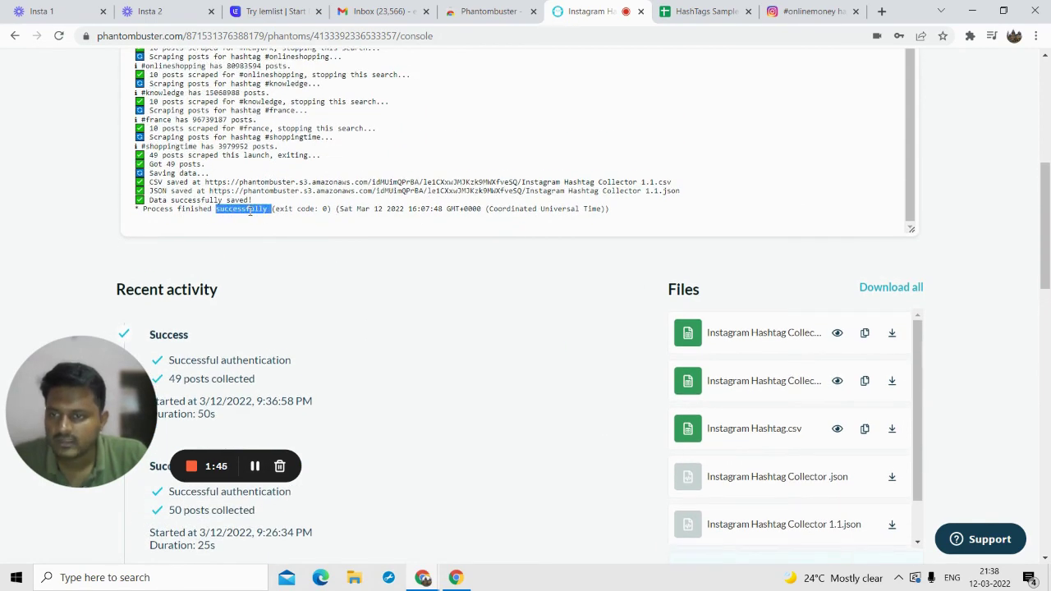
left_click(891, 333)
- From the HashTags Sample File sheet, upload the downloaded results CSV as the 'Instagram Hashtag Collector (1)' spreadsheet
left_click(706, 4)
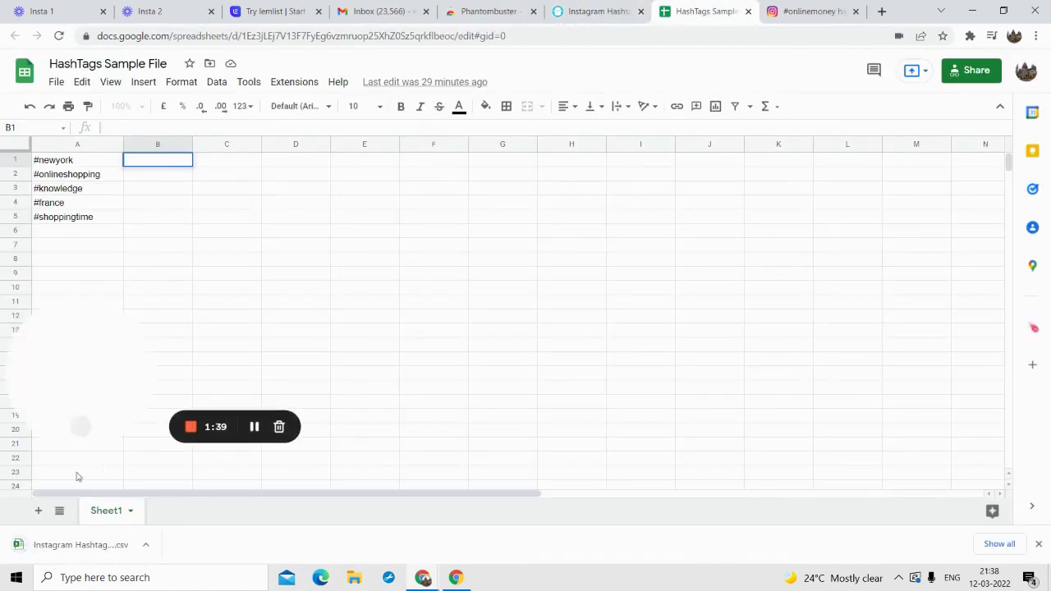
left_click(56, 82)
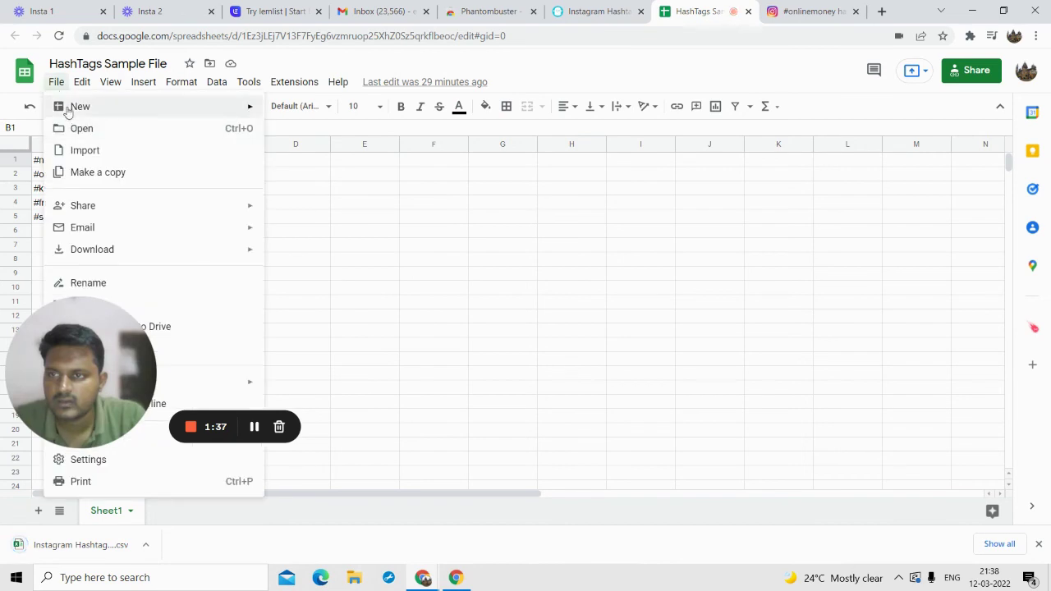
left_click(95, 127)
left_click_drag(80, 544, 358, 379)
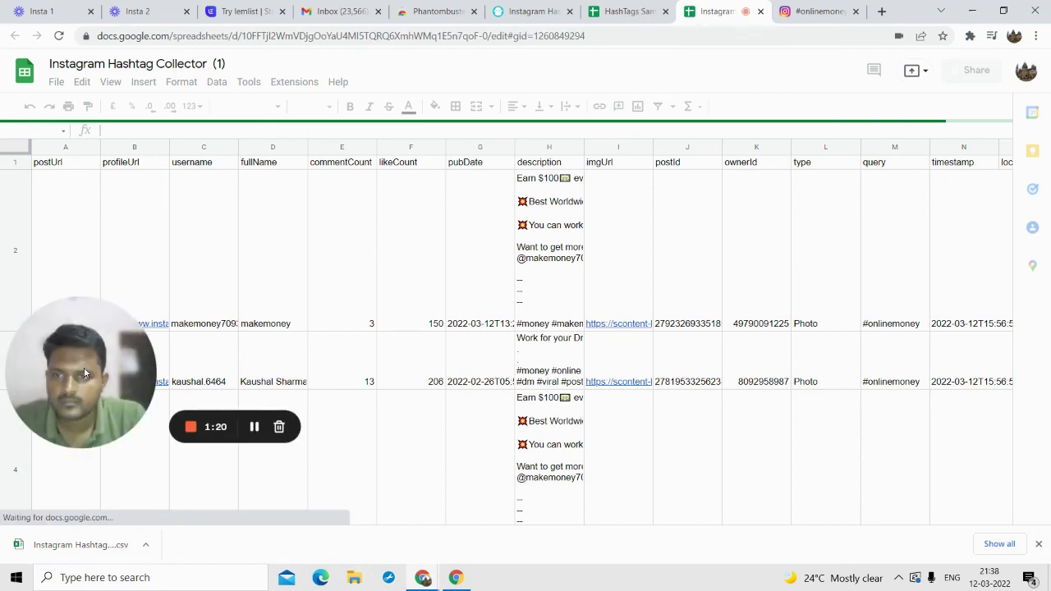
- Shrink every row of the sheet to standard height and set text wrapping to Clip
left_click_drag(82, 374, 132, 370)
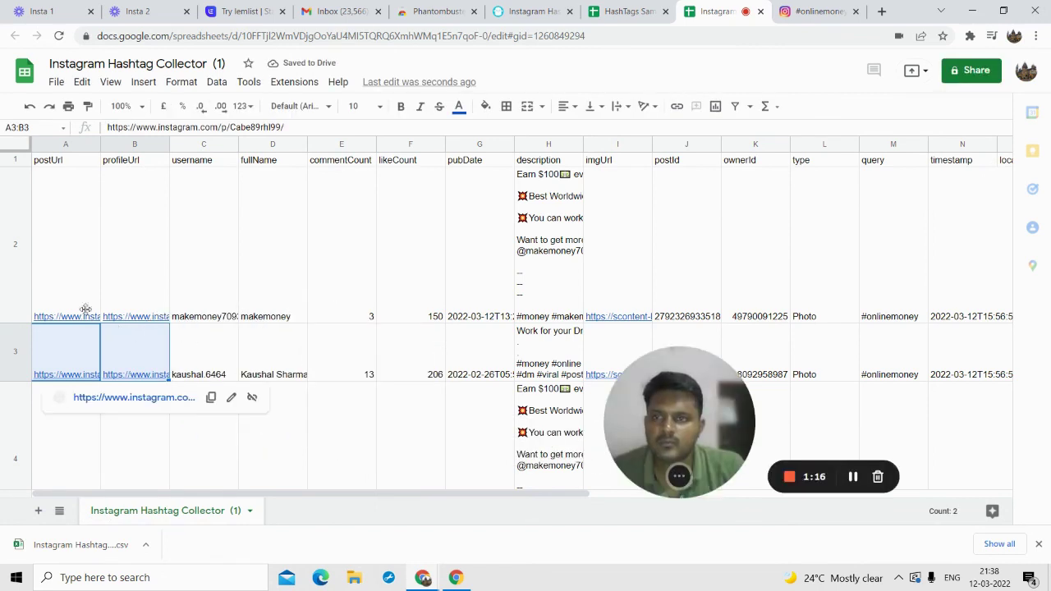
left_click(12, 146)
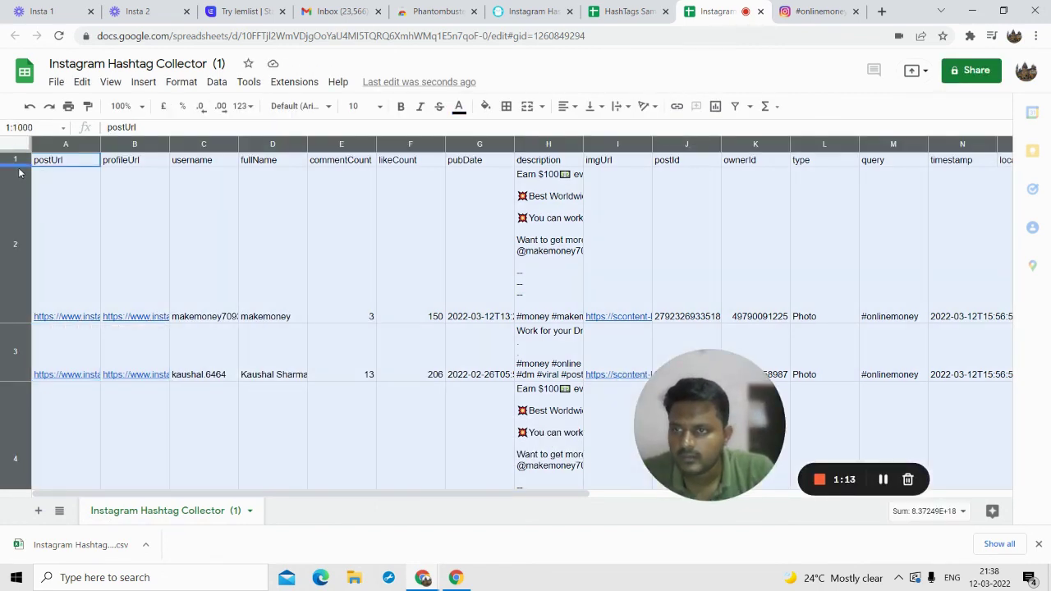
left_click_drag(23, 165, 23, 173)
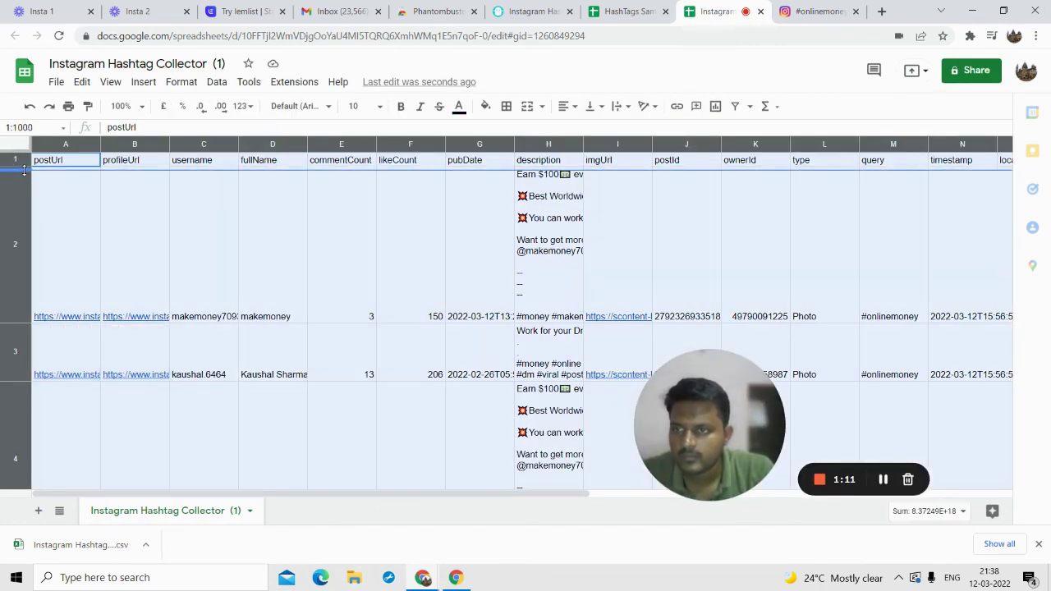
left_click(621, 106)
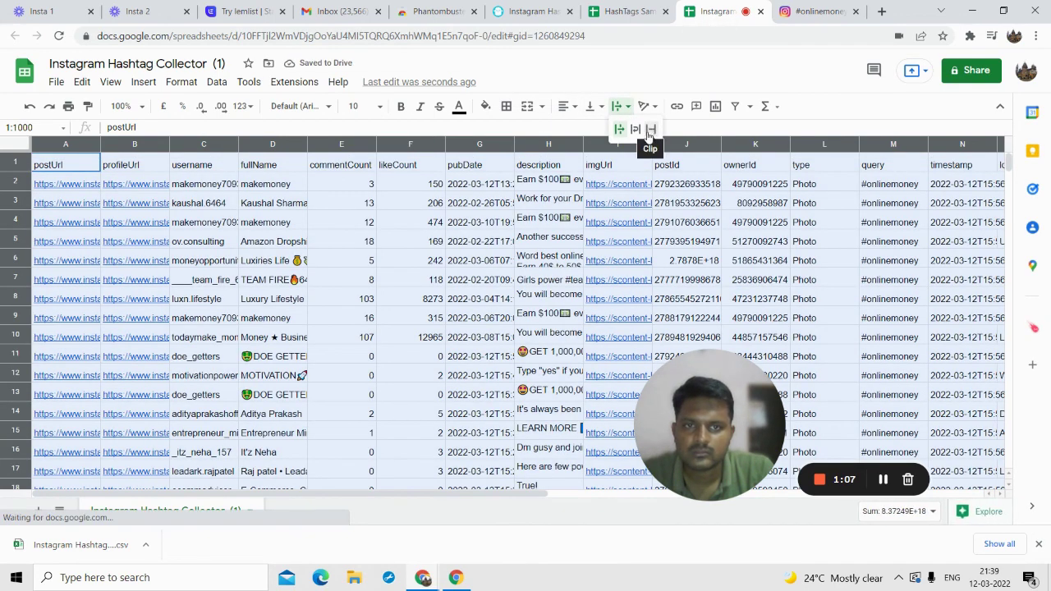
left_click(651, 131)
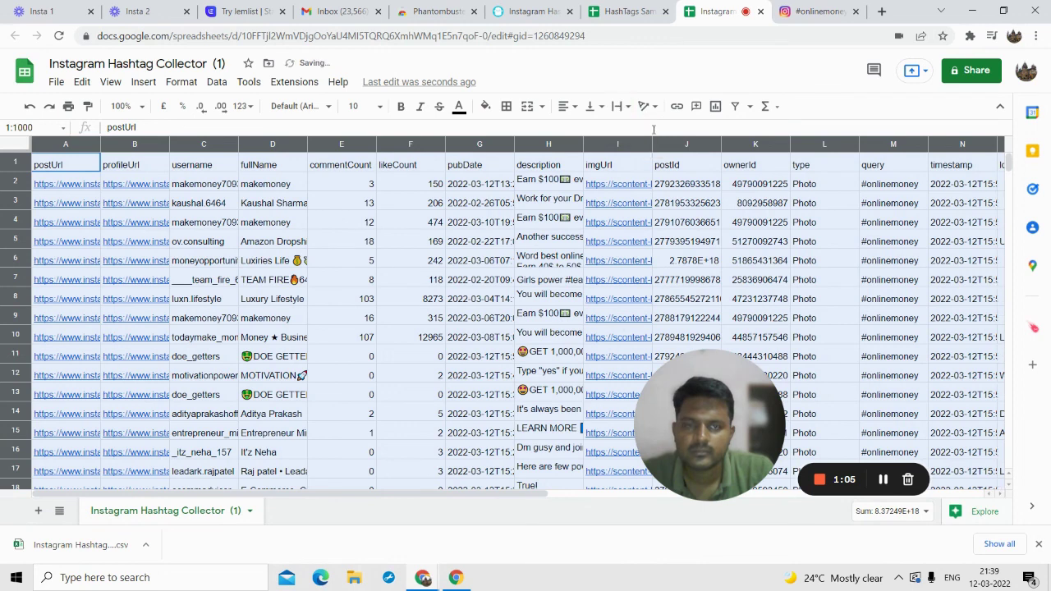
- Left-align all the data across the whole sheet
left_click(565, 108)
left_click(204, 242)
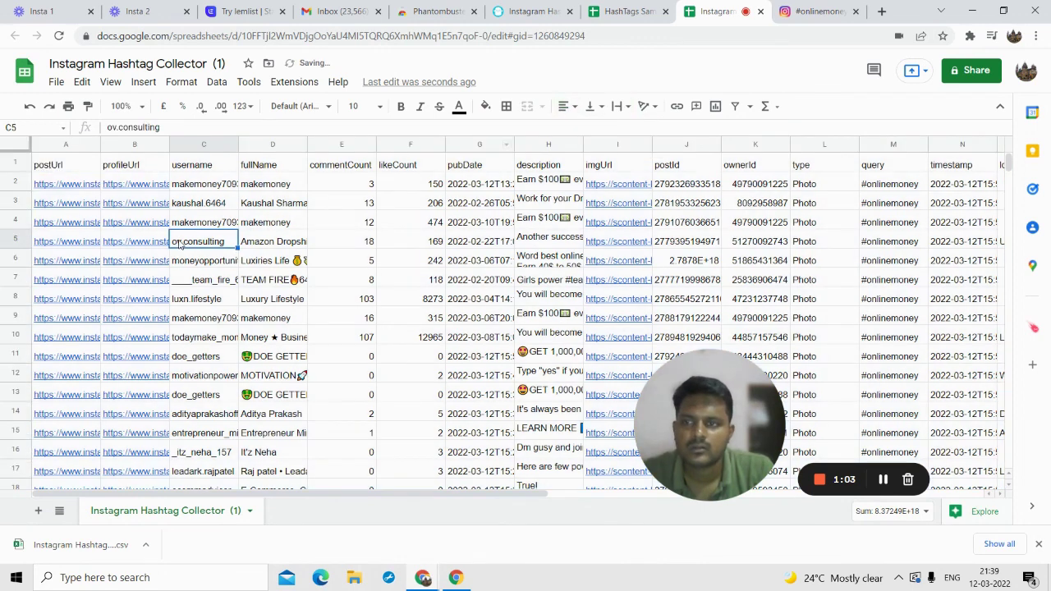
left_click(17, 144)
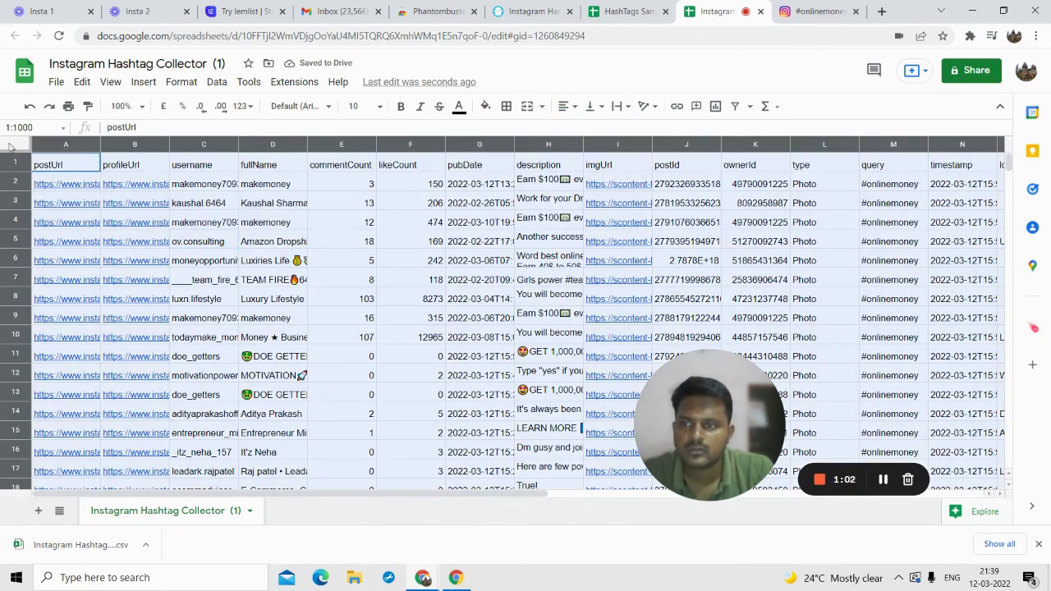
left_click(563, 108)
left_click(566, 129)
scroll(369, 288, "down", 12)
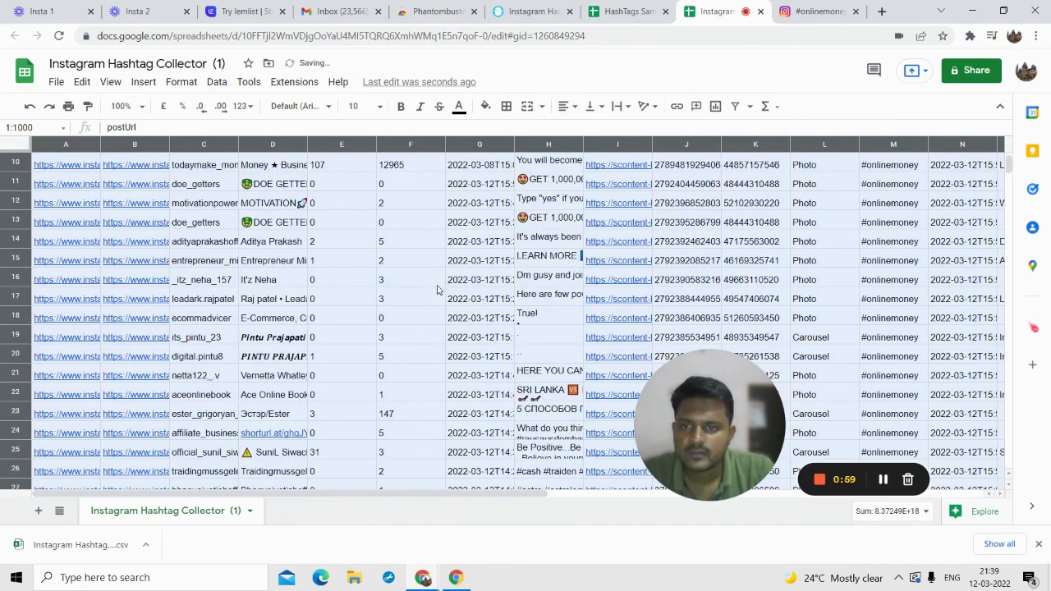
scroll(370, 288, "down", 2)
scroll(368, 301, "up", 9)
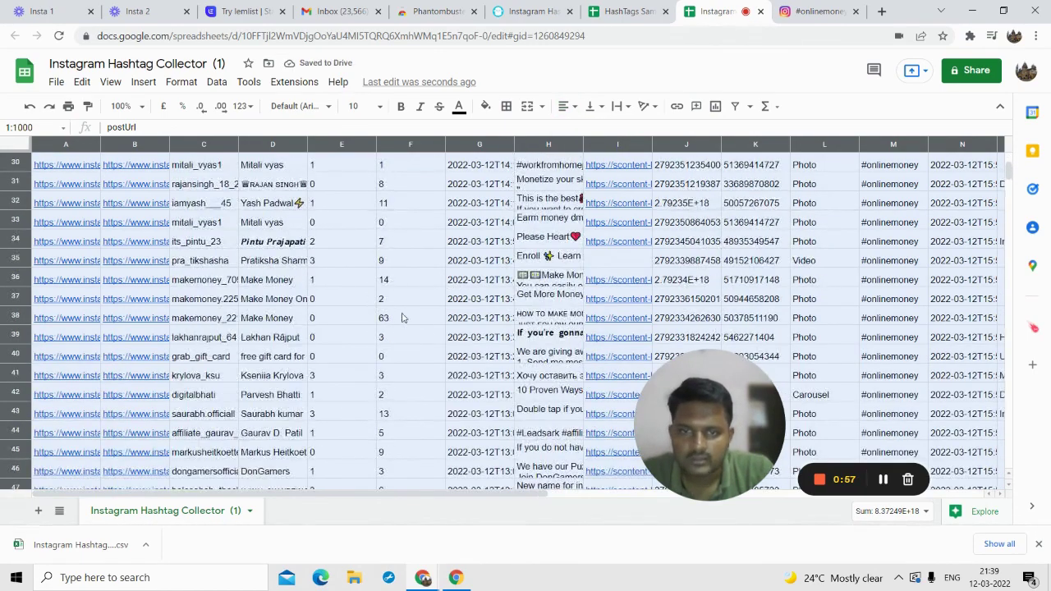